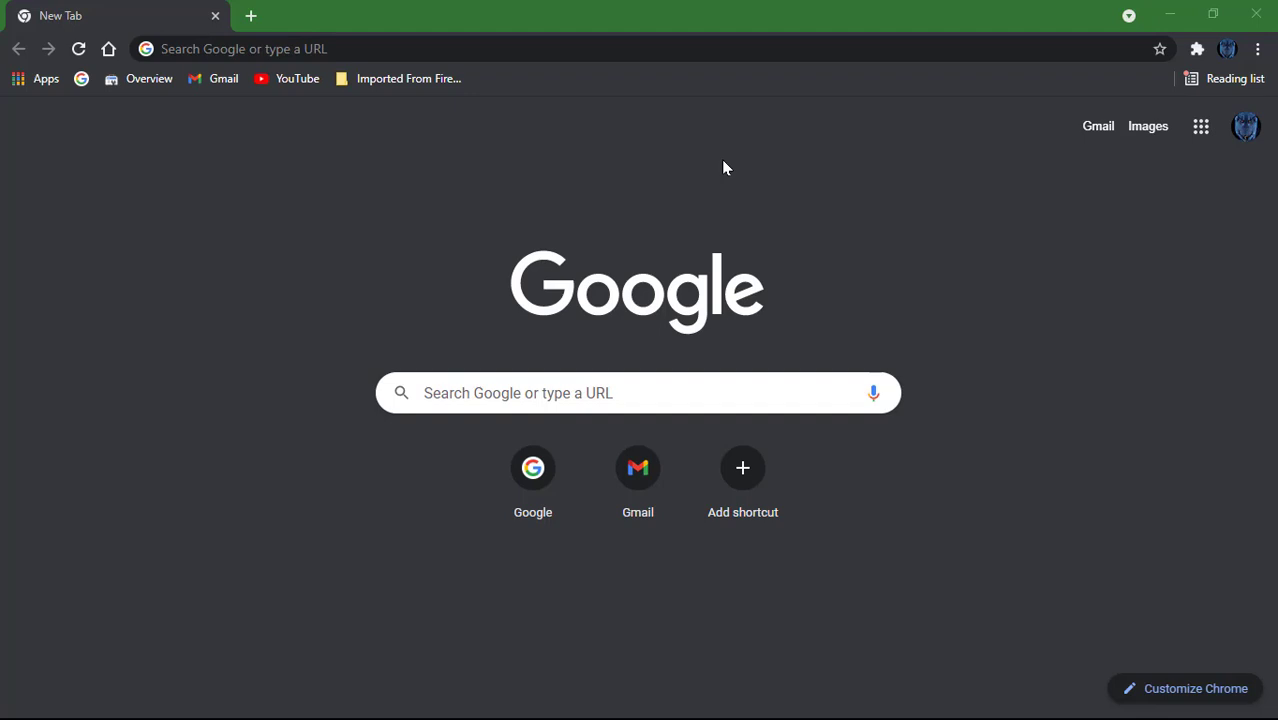
Open the Google Forms home page at forms.google.com
click(530, 48)
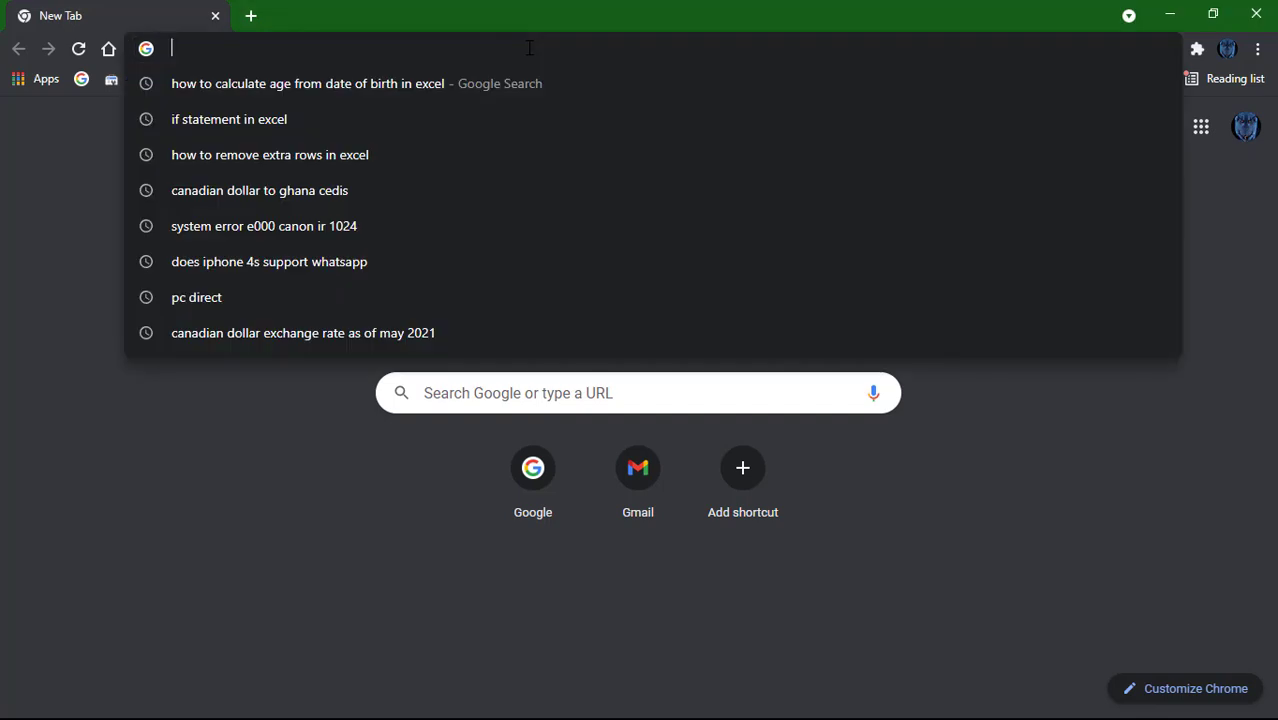
text(forms)
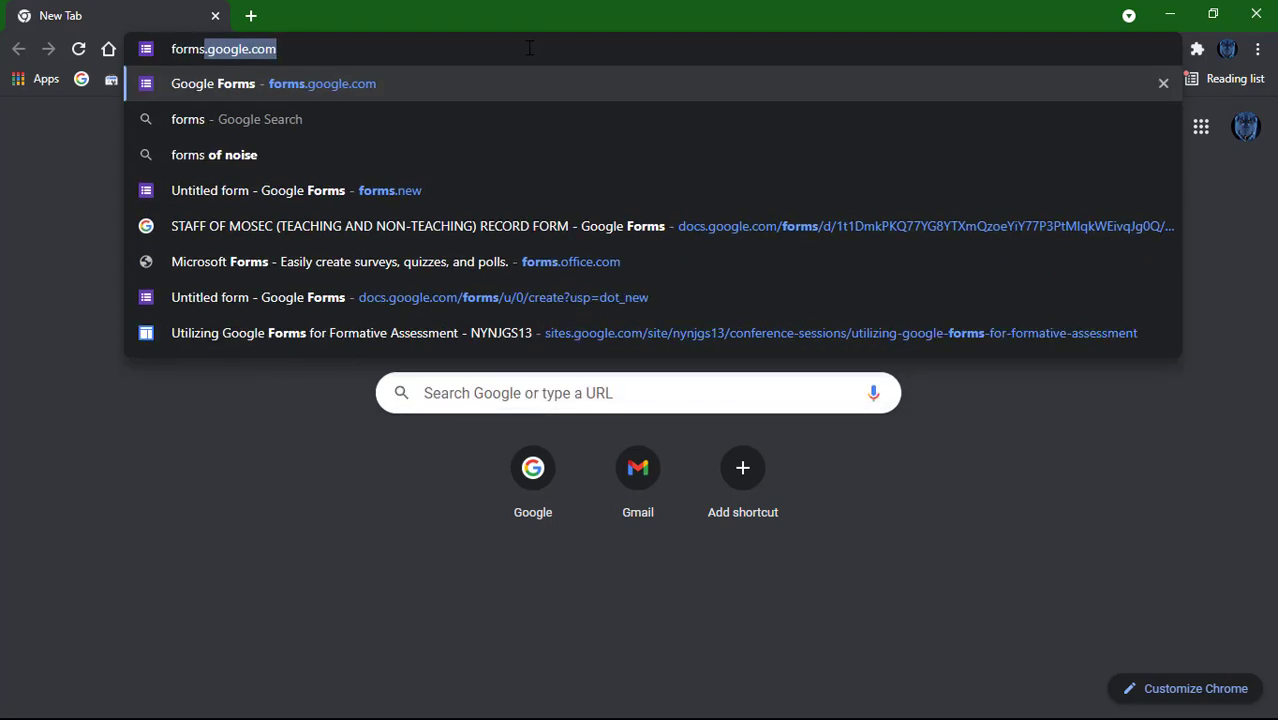
text(.goo)
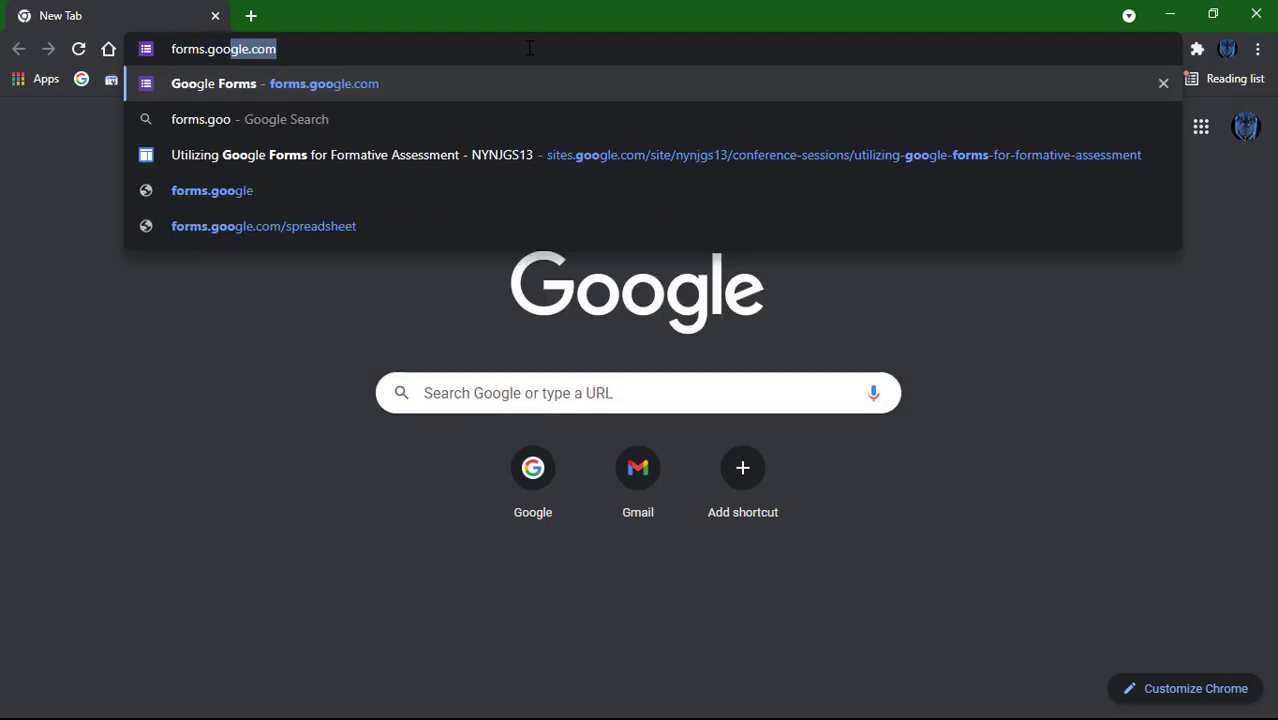
text(gle.com)
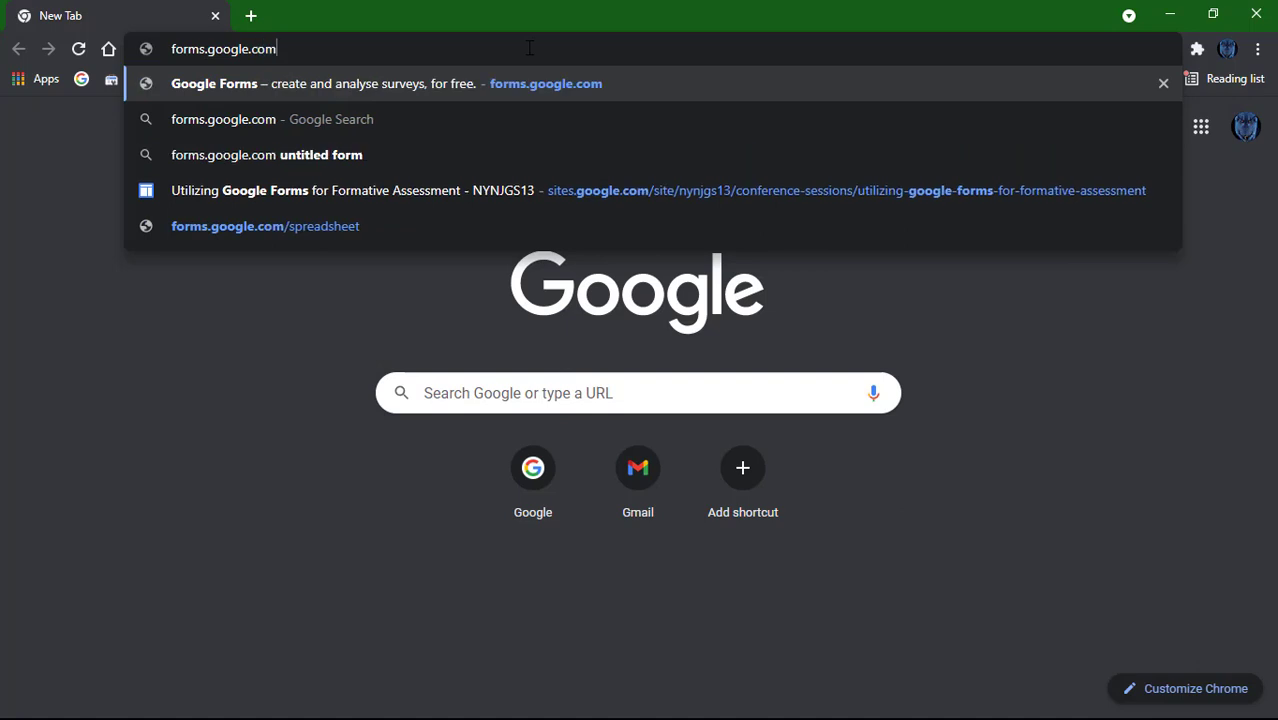
key(Return)
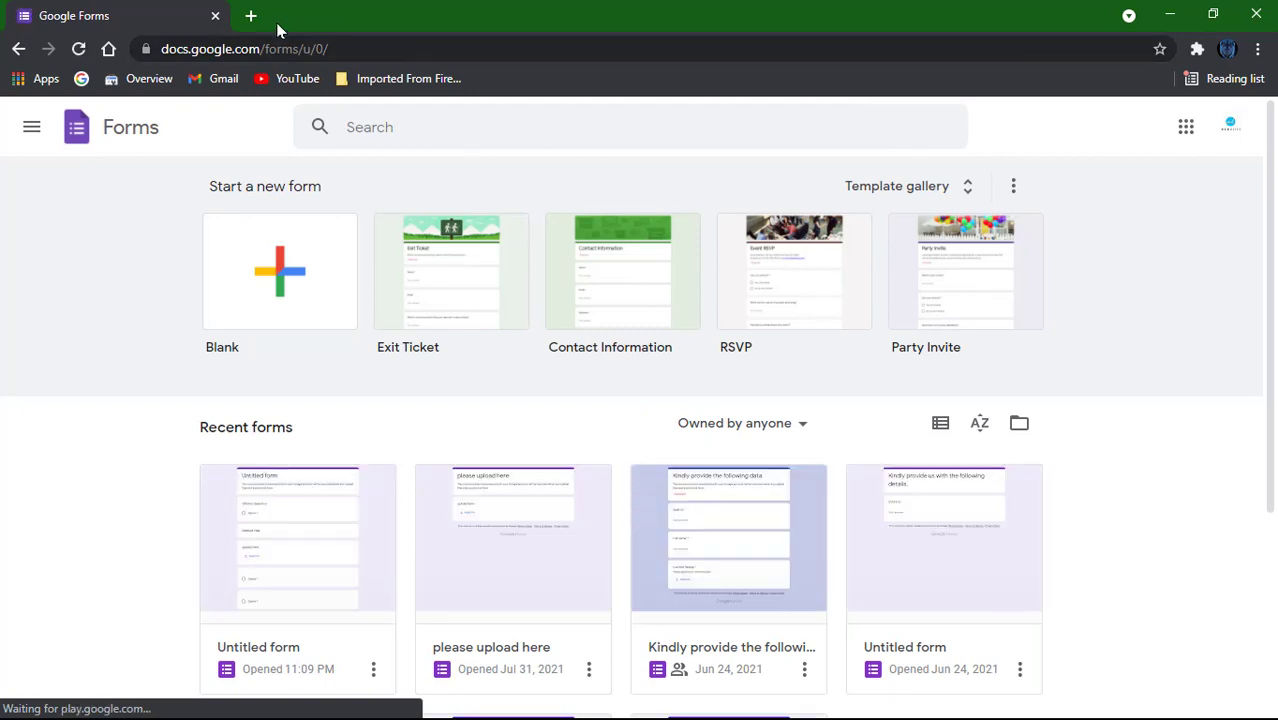
Create a blank form in a separate browser tab using the forms.new address
click(251, 16)
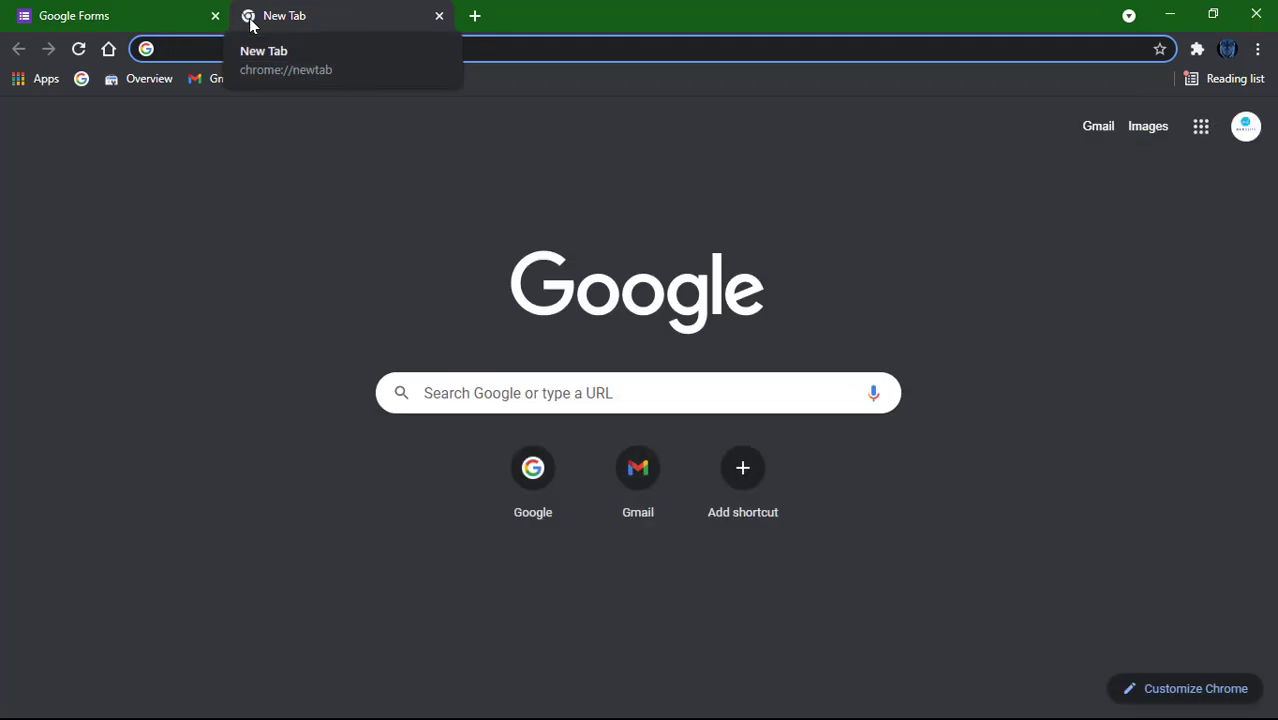
text(forms.)
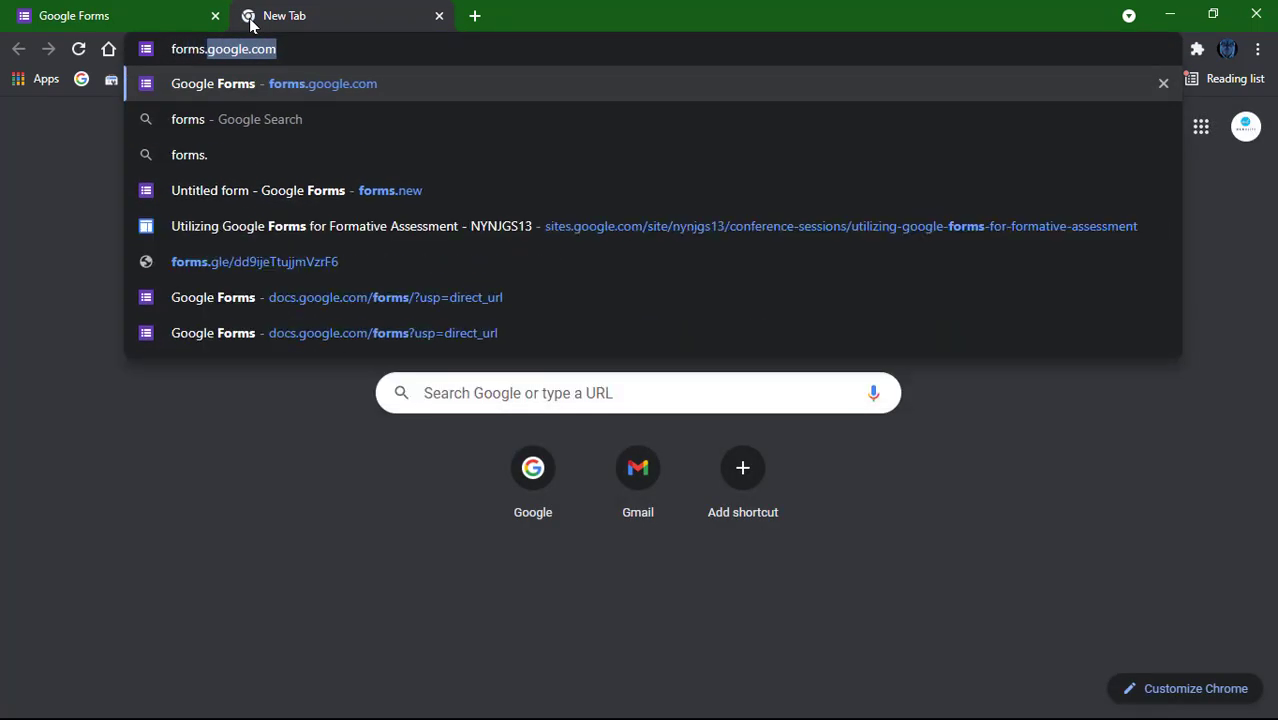
text(new)
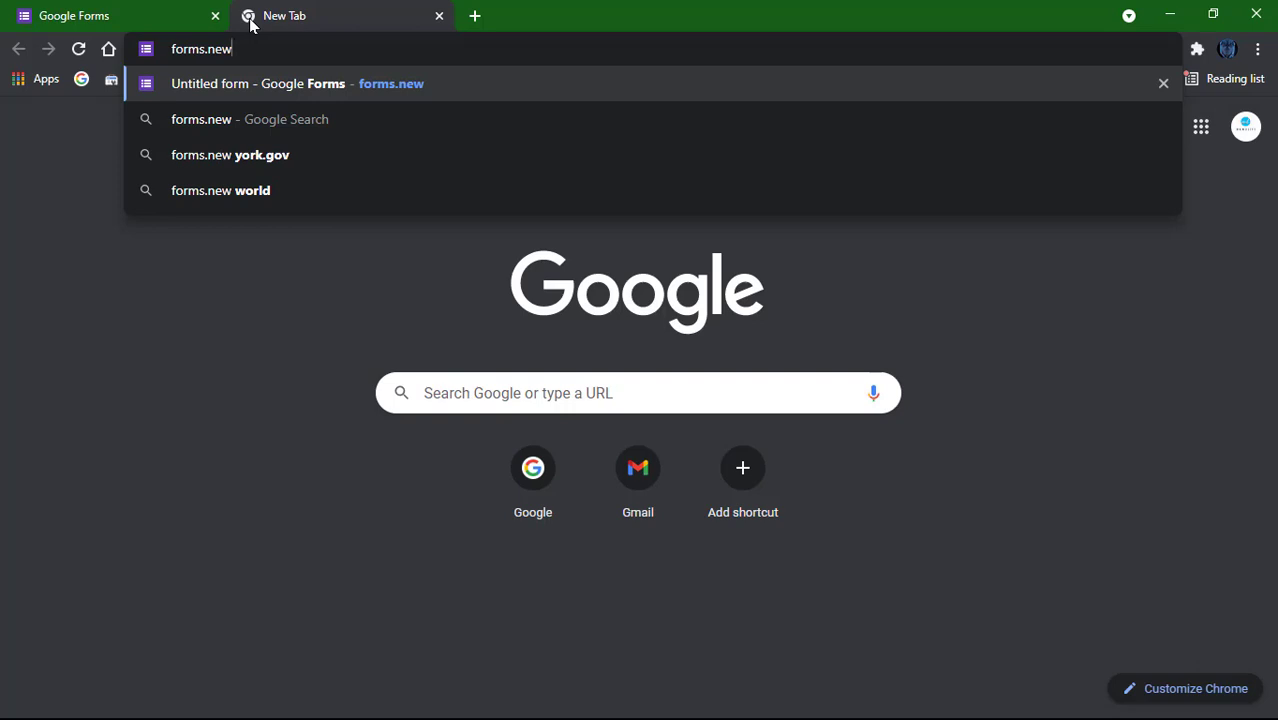
key(Return)
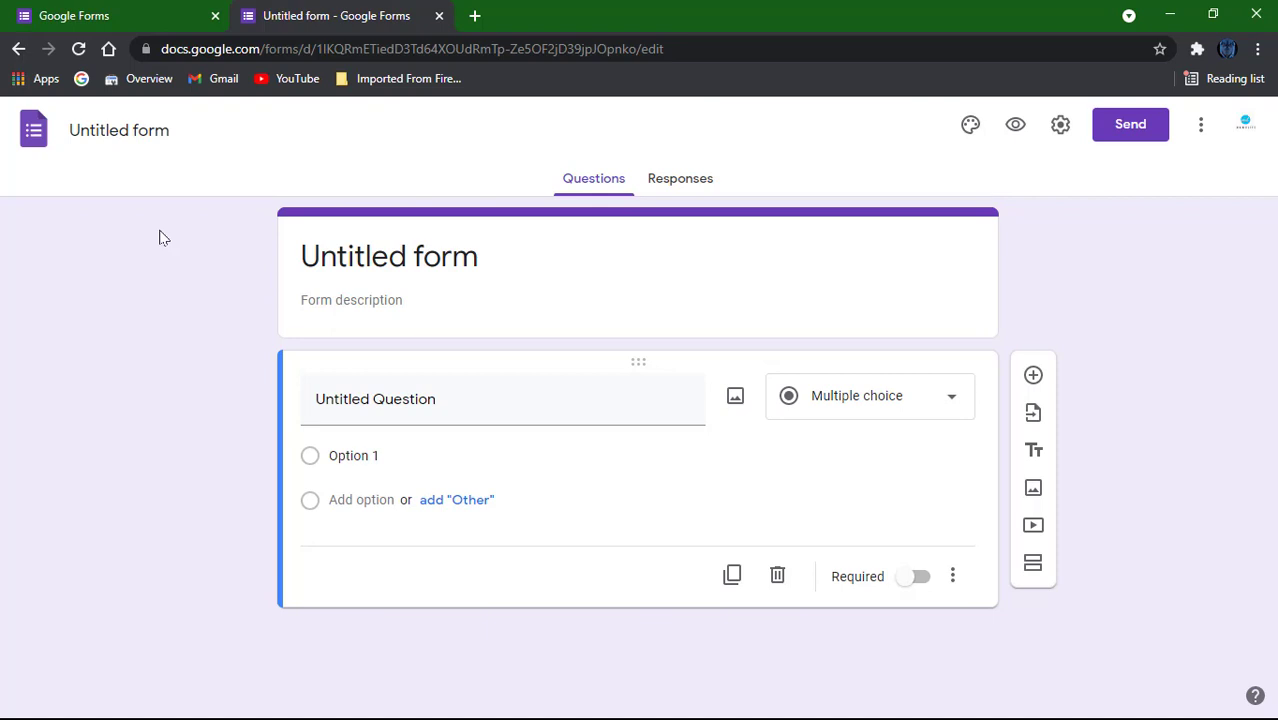
Return to the Google Forms home page and create a form from the Contact Information template
click(124, 15)
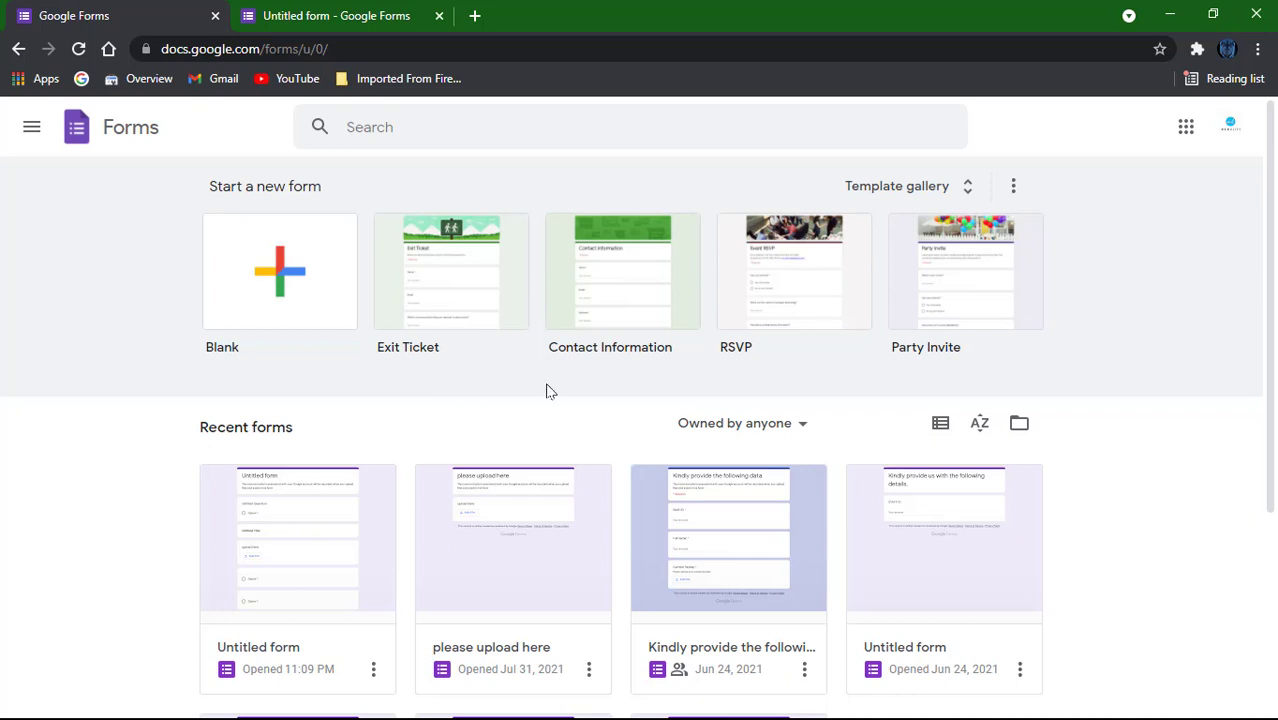
click(595, 293)
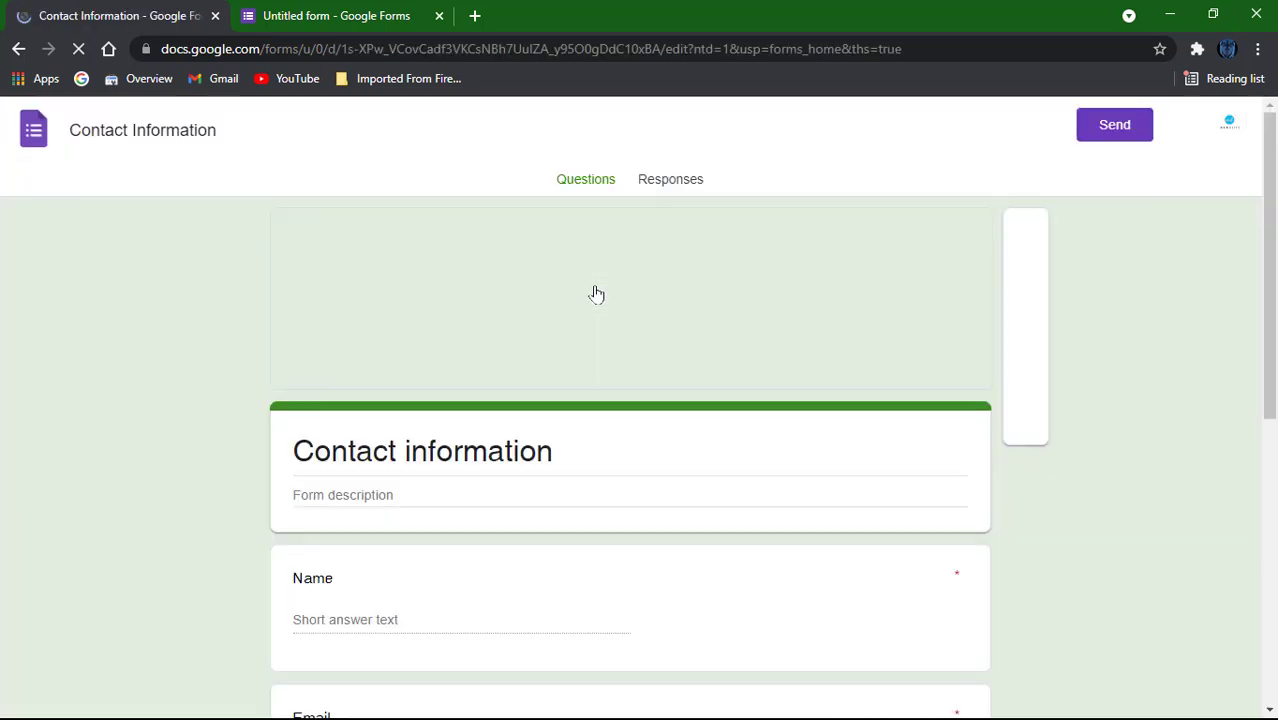
Examine the header, title and ready-made questions of the Contact Information template form
scroll(597, 292, down, 4)
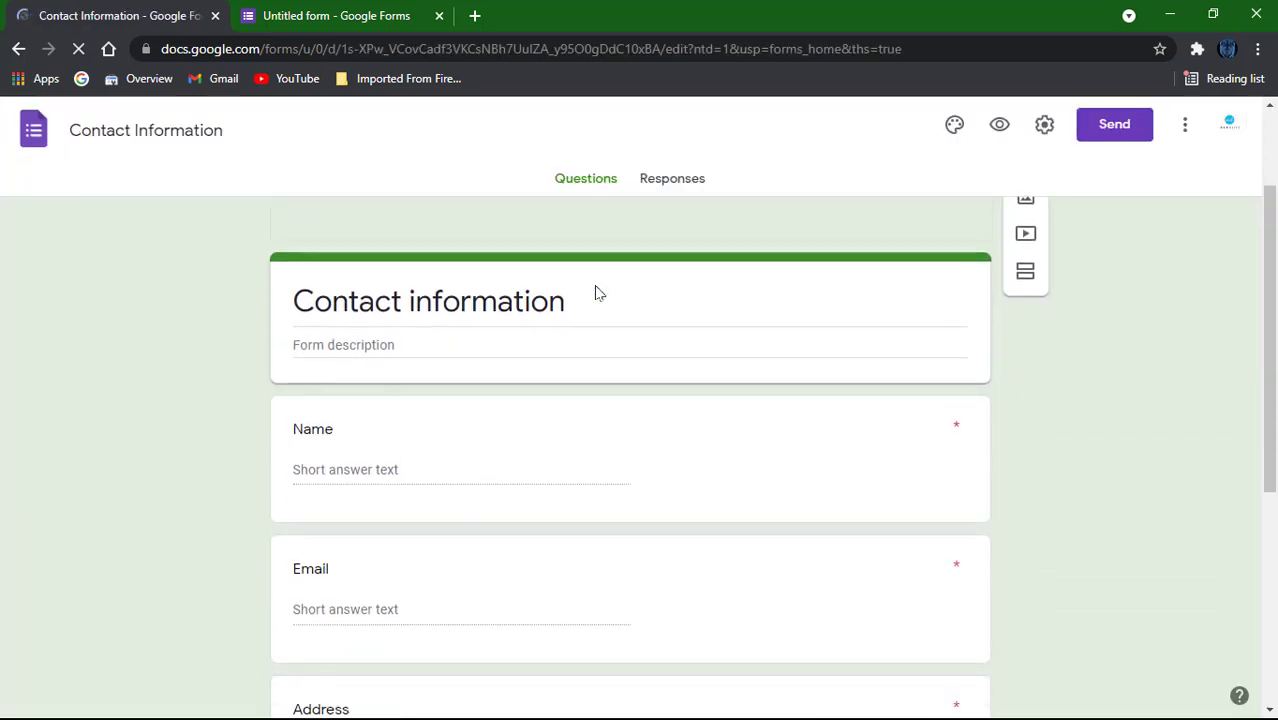
scroll(597, 292, up, 4)
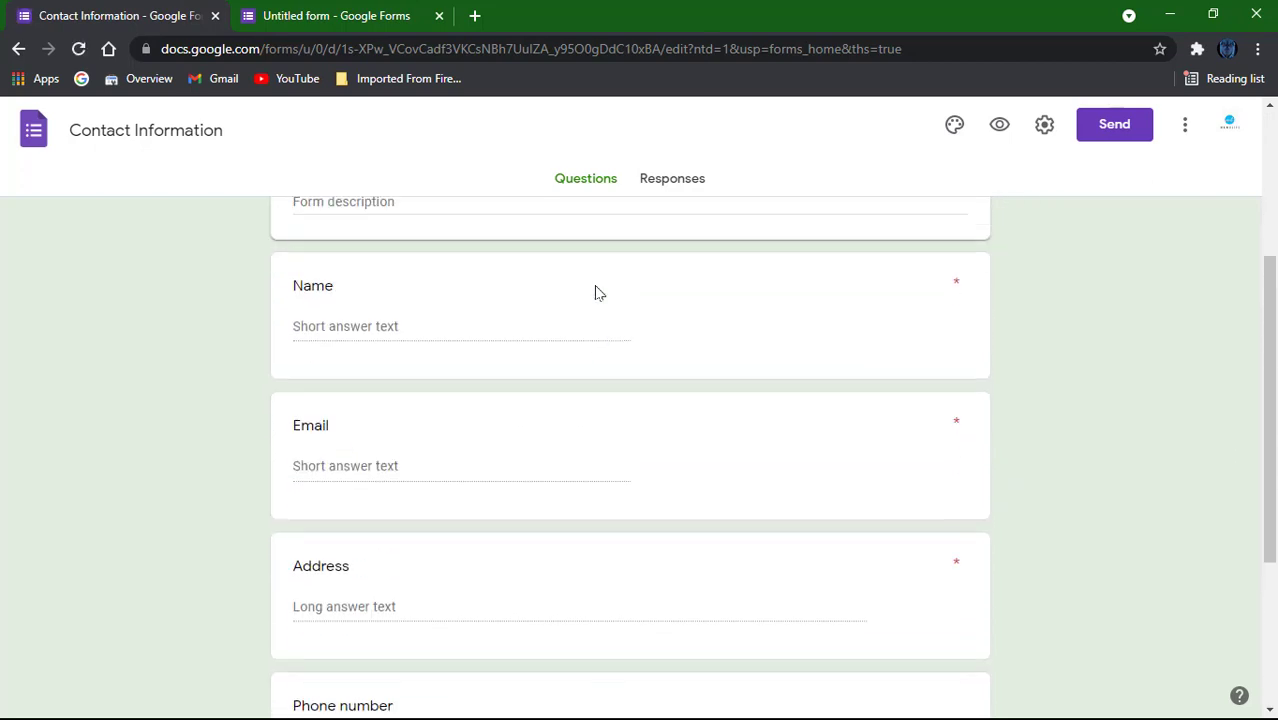
scroll(597, 292, down, 3)
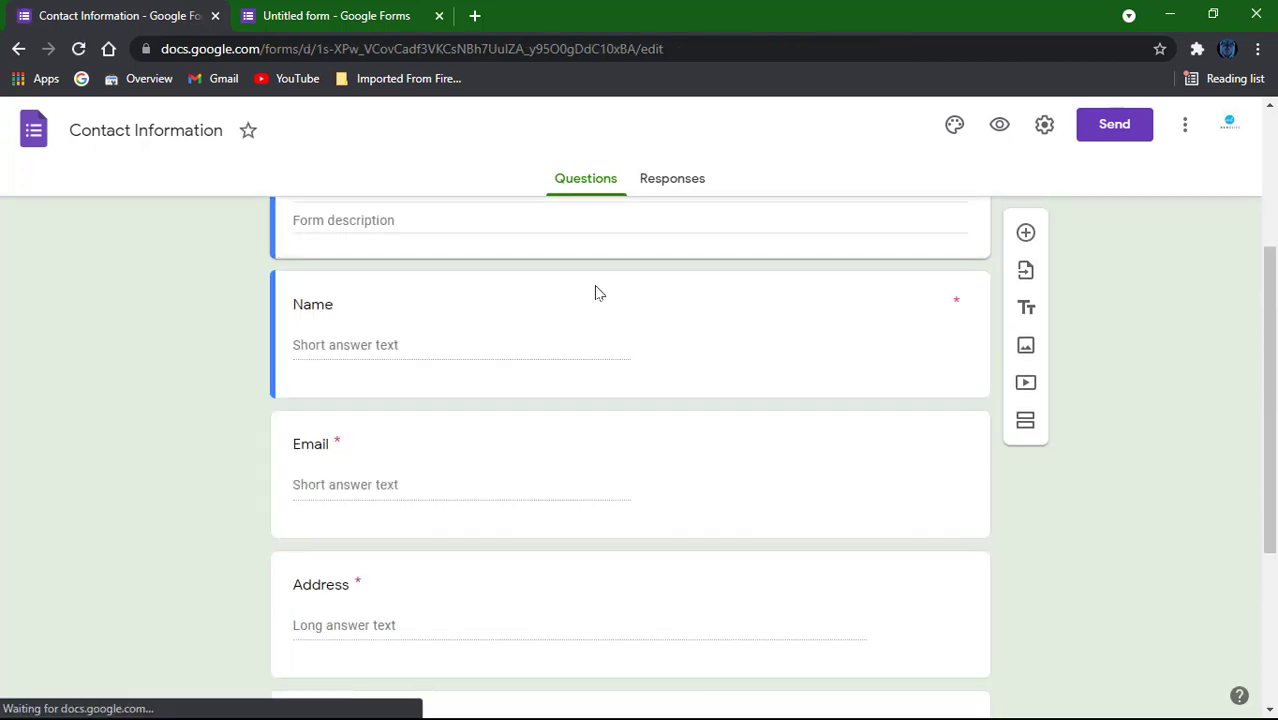
scroll(597, 292, up, 3)
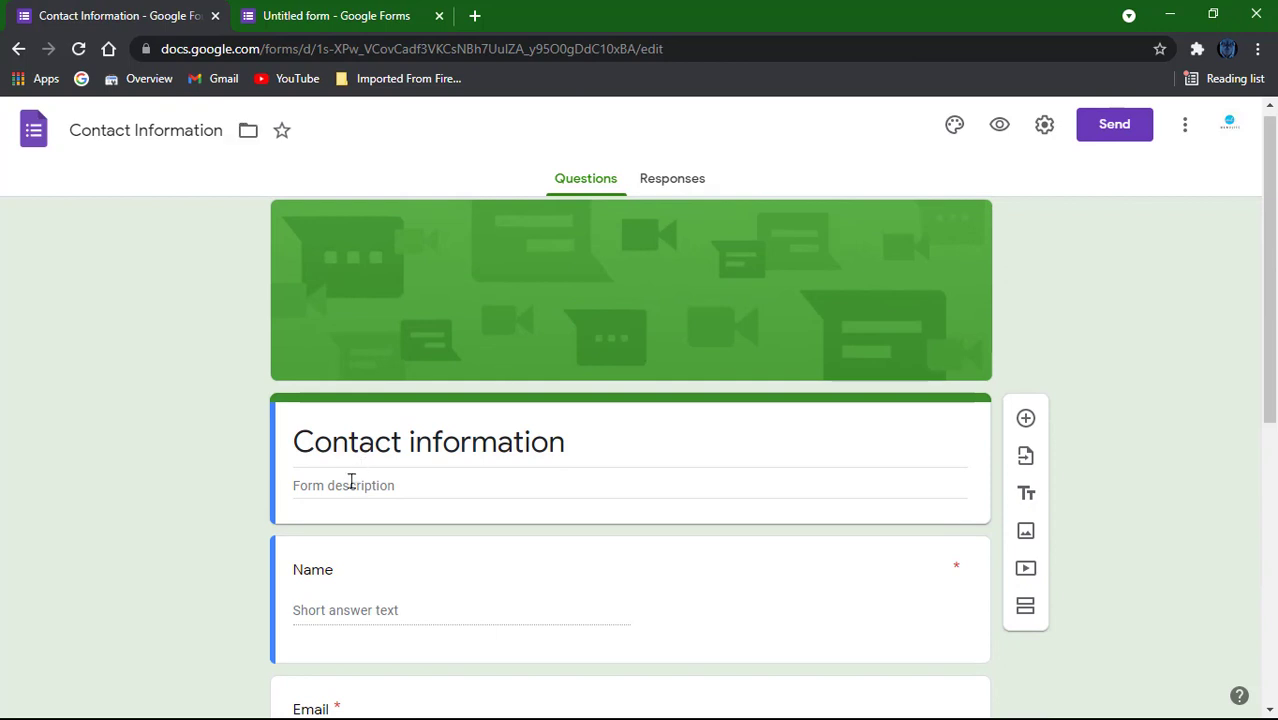
scroll(350, 483, down, 1)
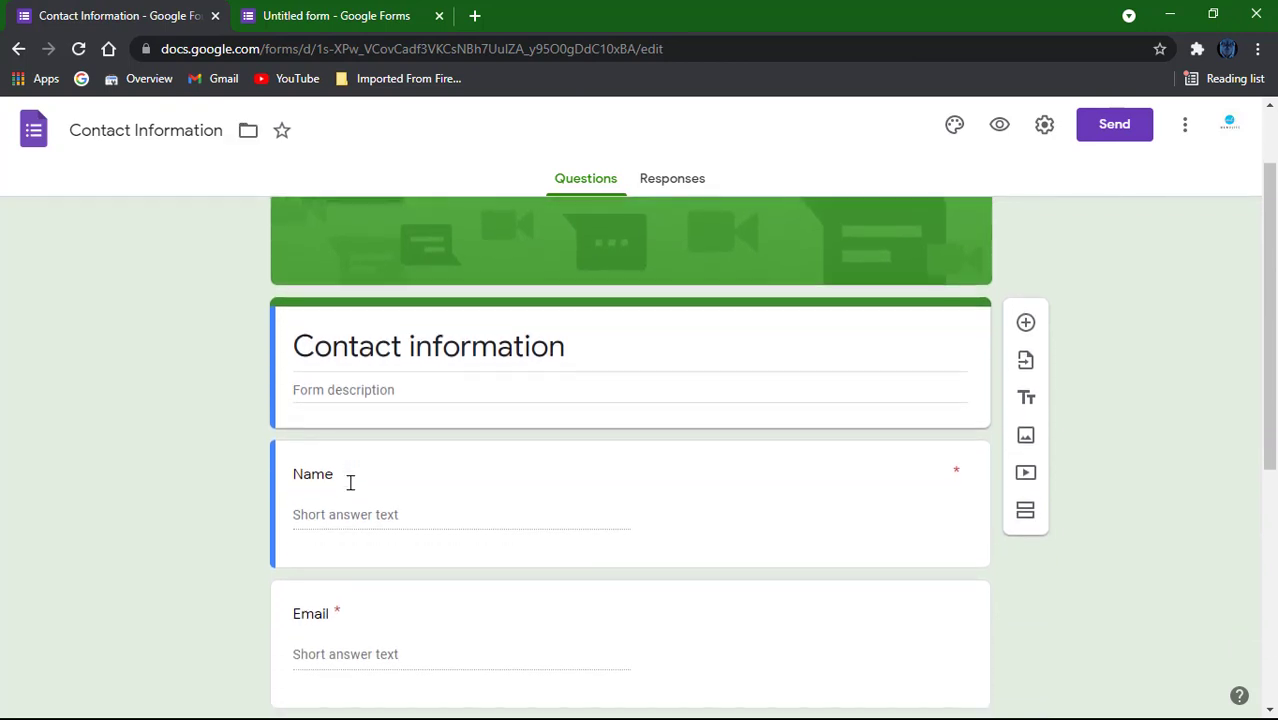
scroll(350, 483, down, 2)
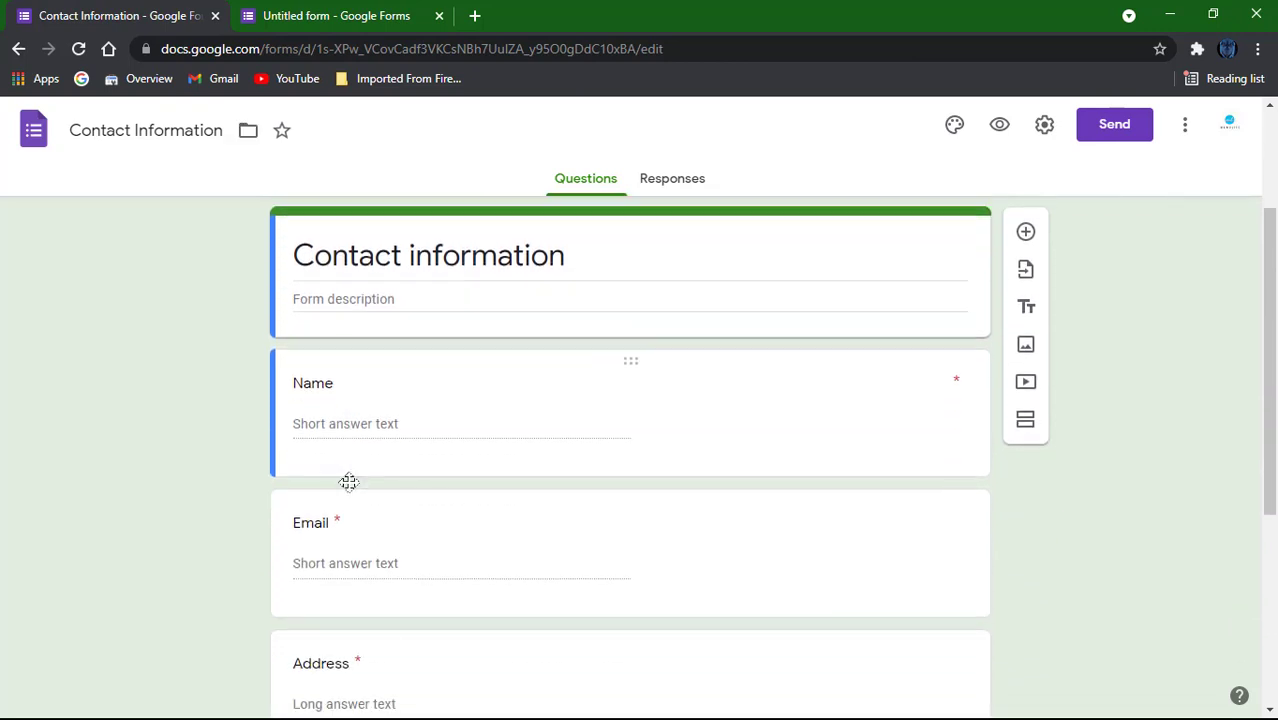
scroll(348, 482, down, 1)
scroll(348, 482, down, 2)
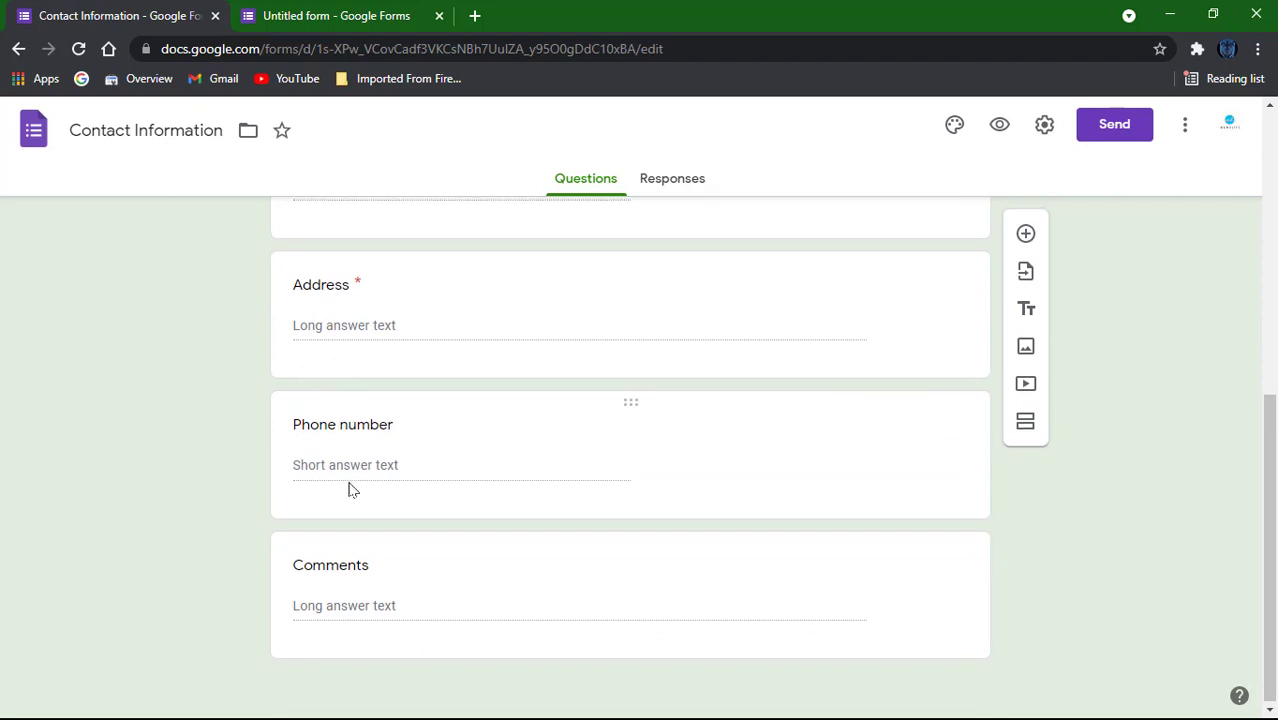
scroll(351, 489, up, 5)
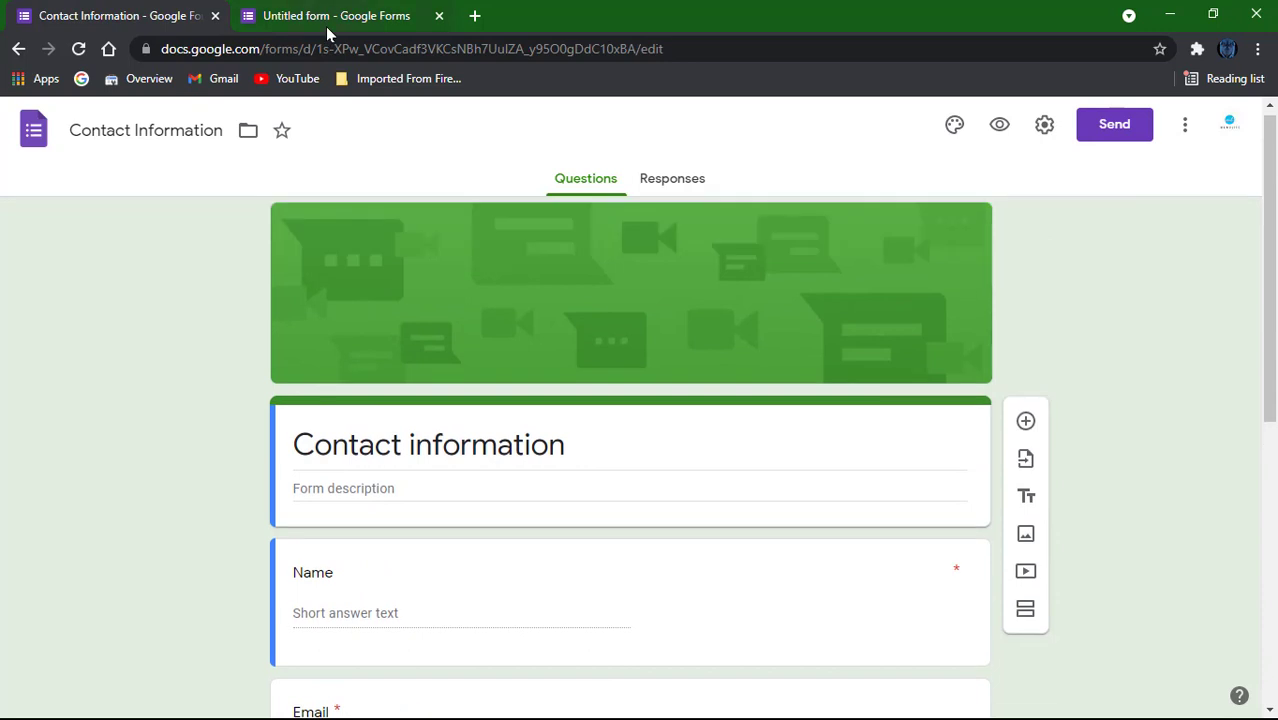
Switch to the blank untitled form and title it "Basic Features of Google Forms"
click(325, 26)
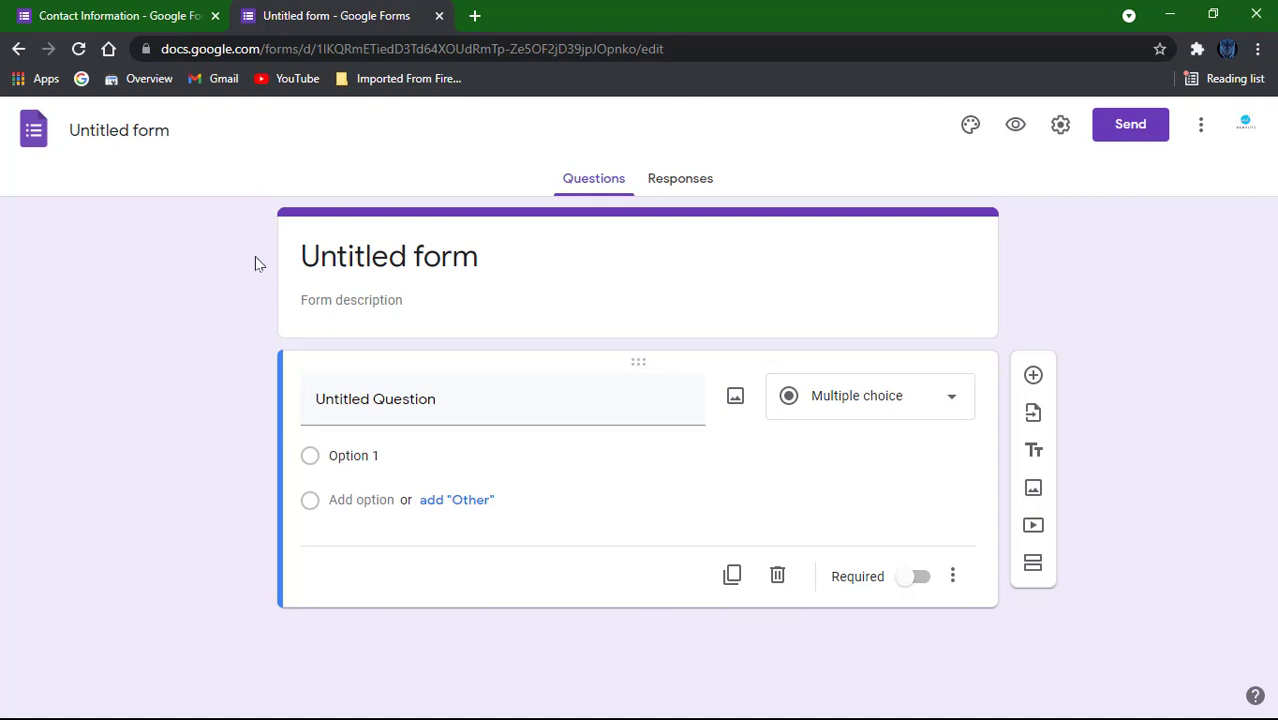
click(486, 258)
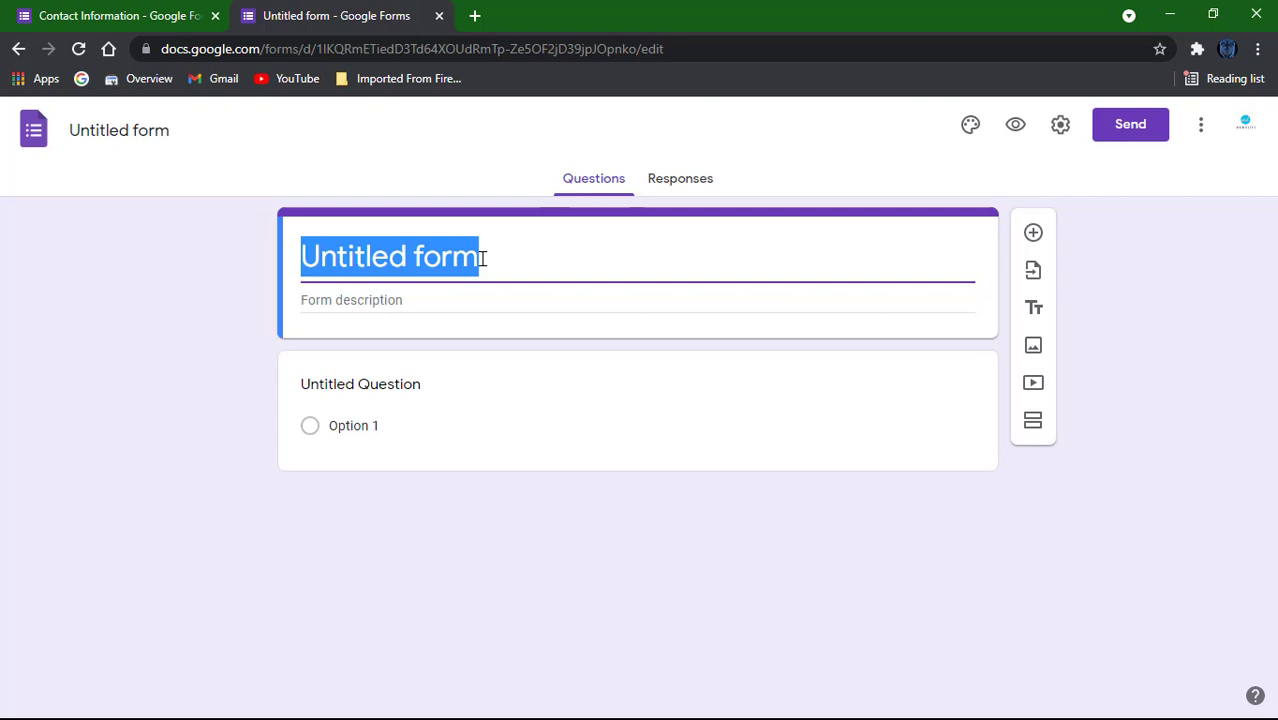
text(Ba)
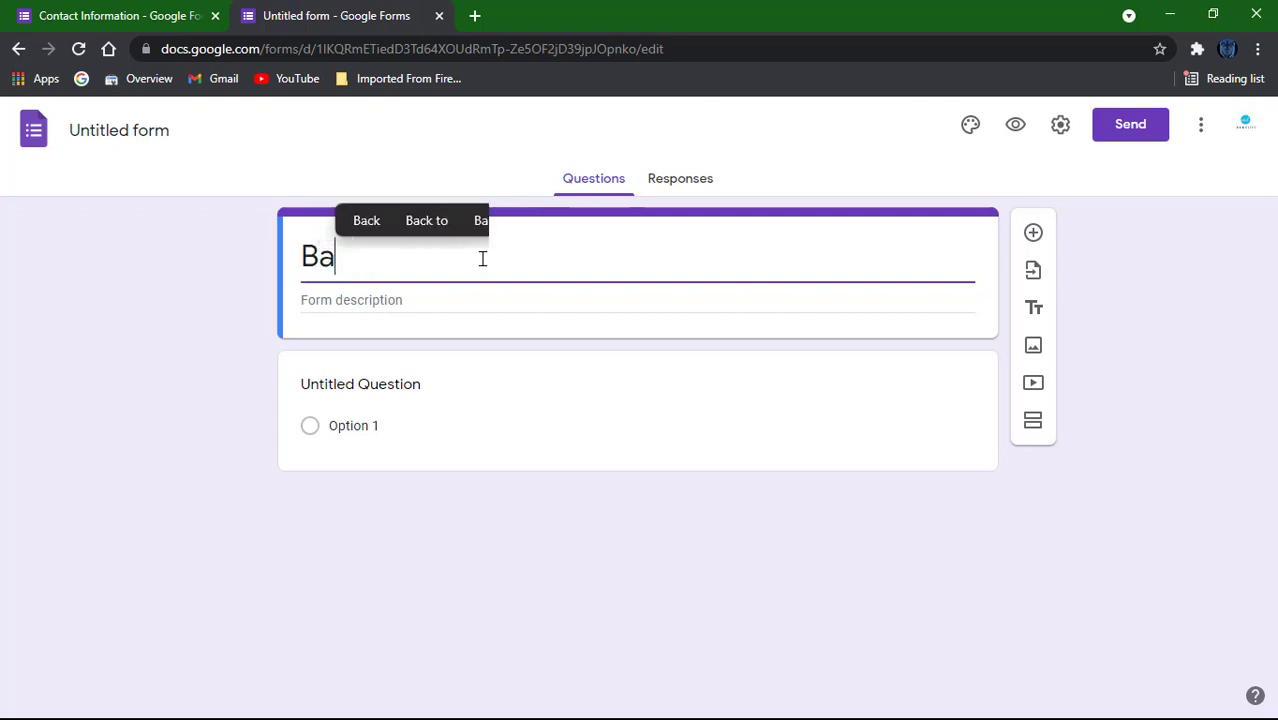
text(sic Fea)
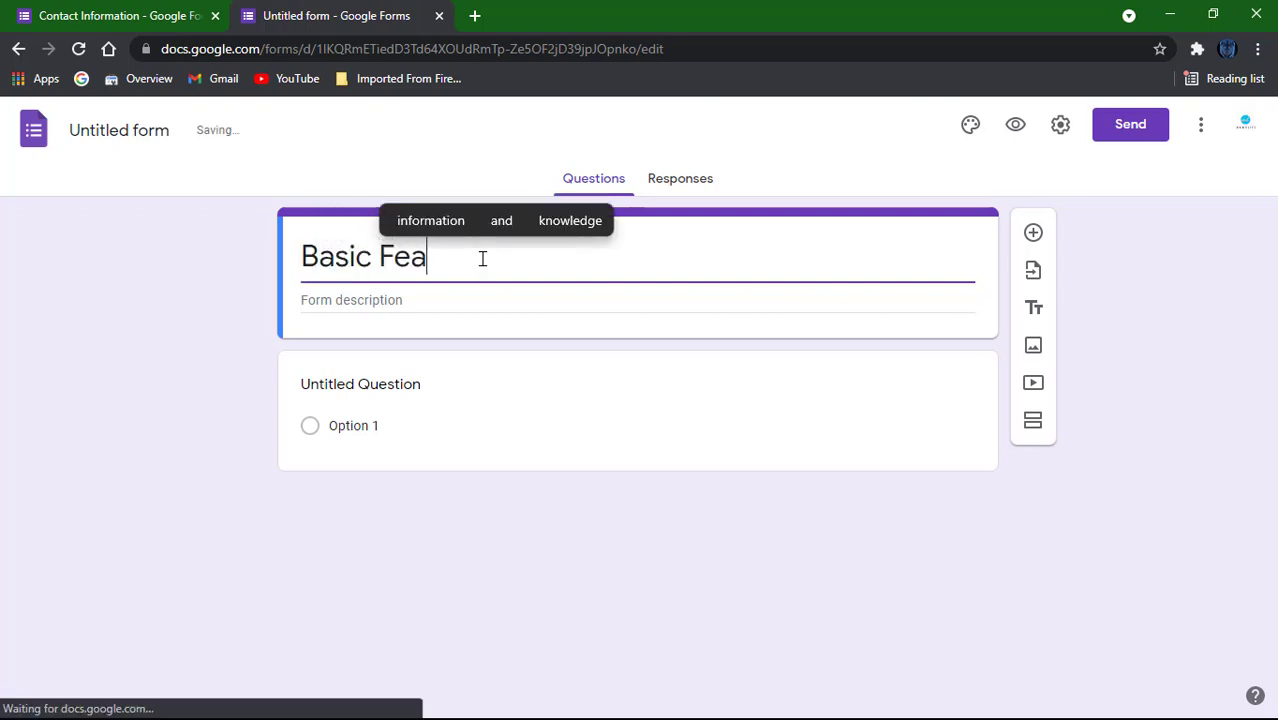
text(tures of)
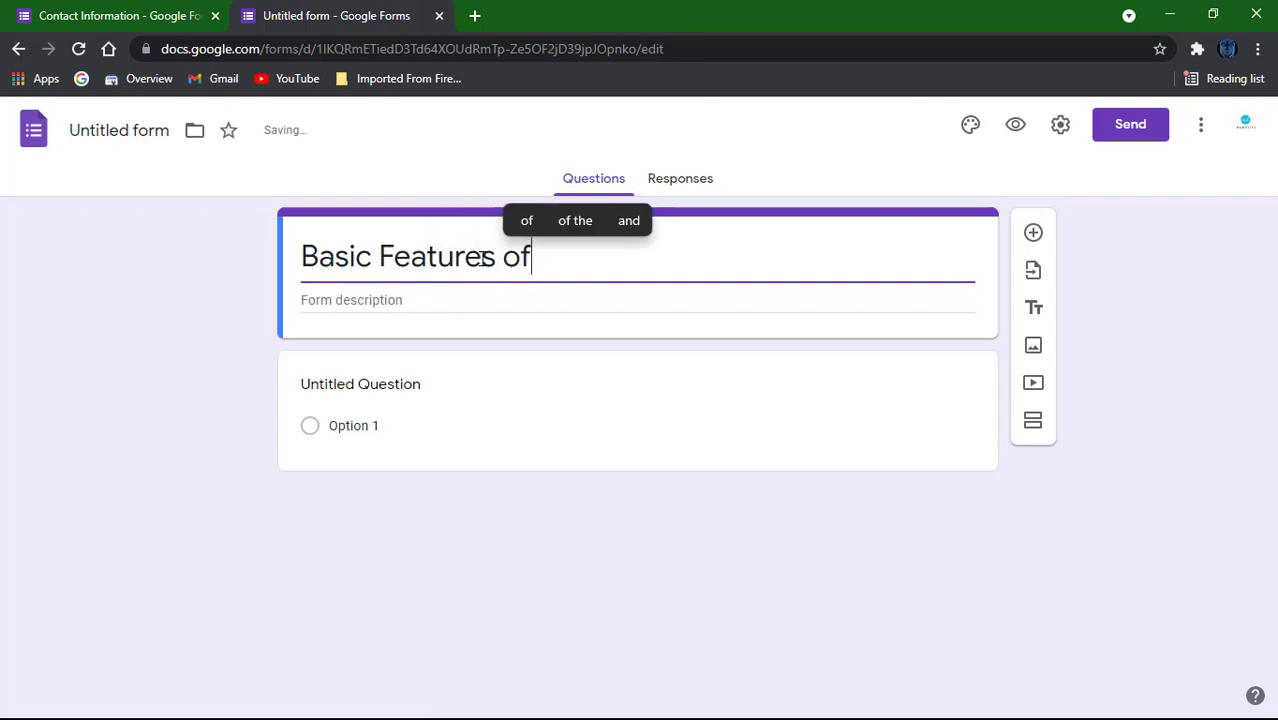
text( Googl)
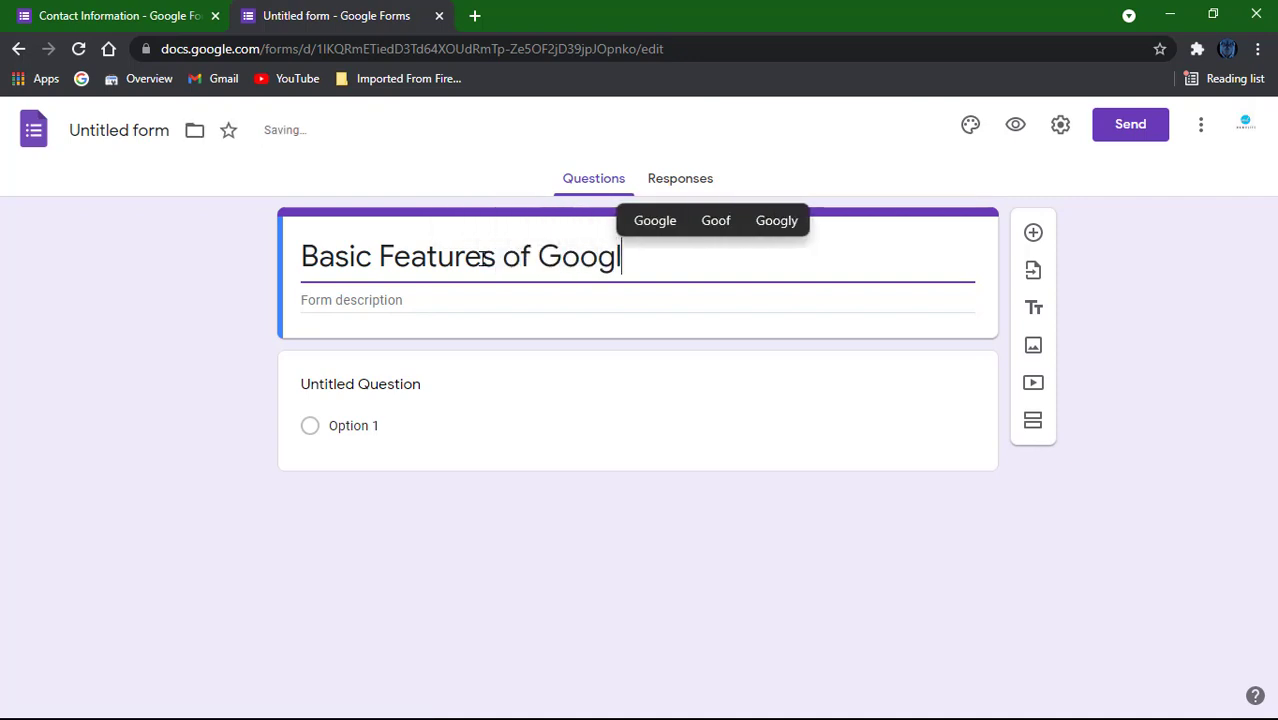
text(e Forms)
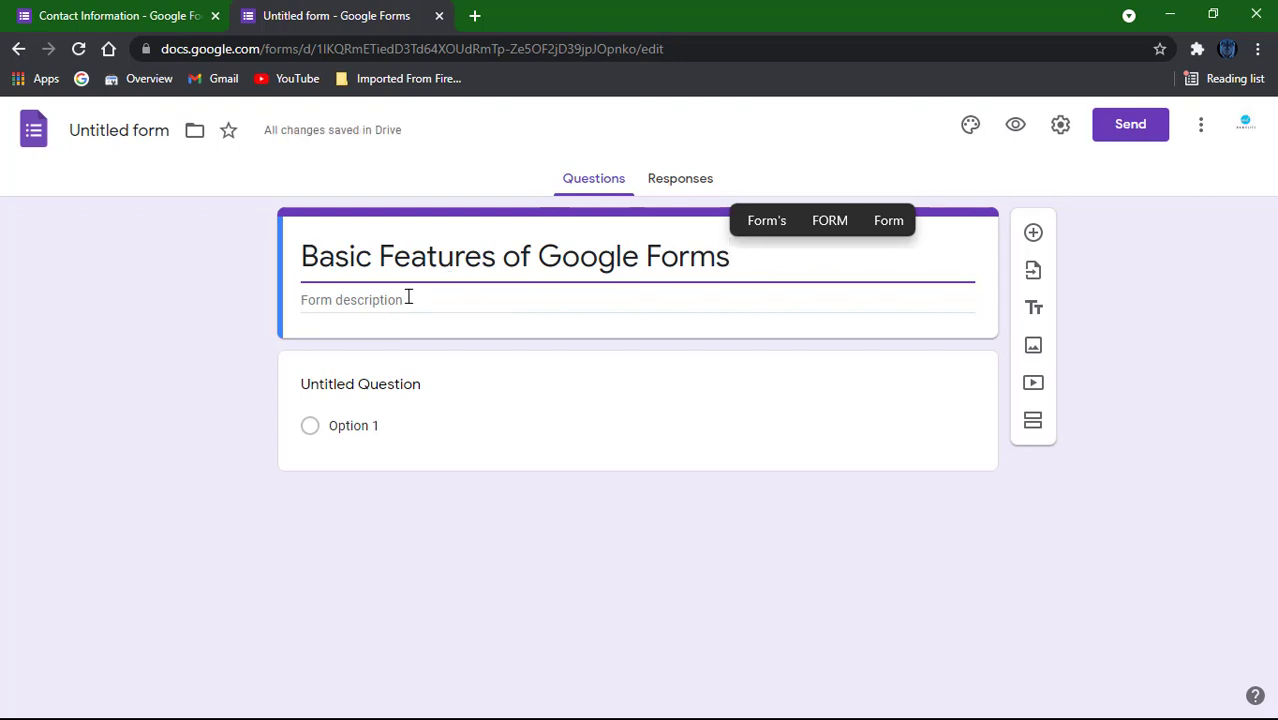
View the blank form's responses area, and return to its questions
click(408, 298)
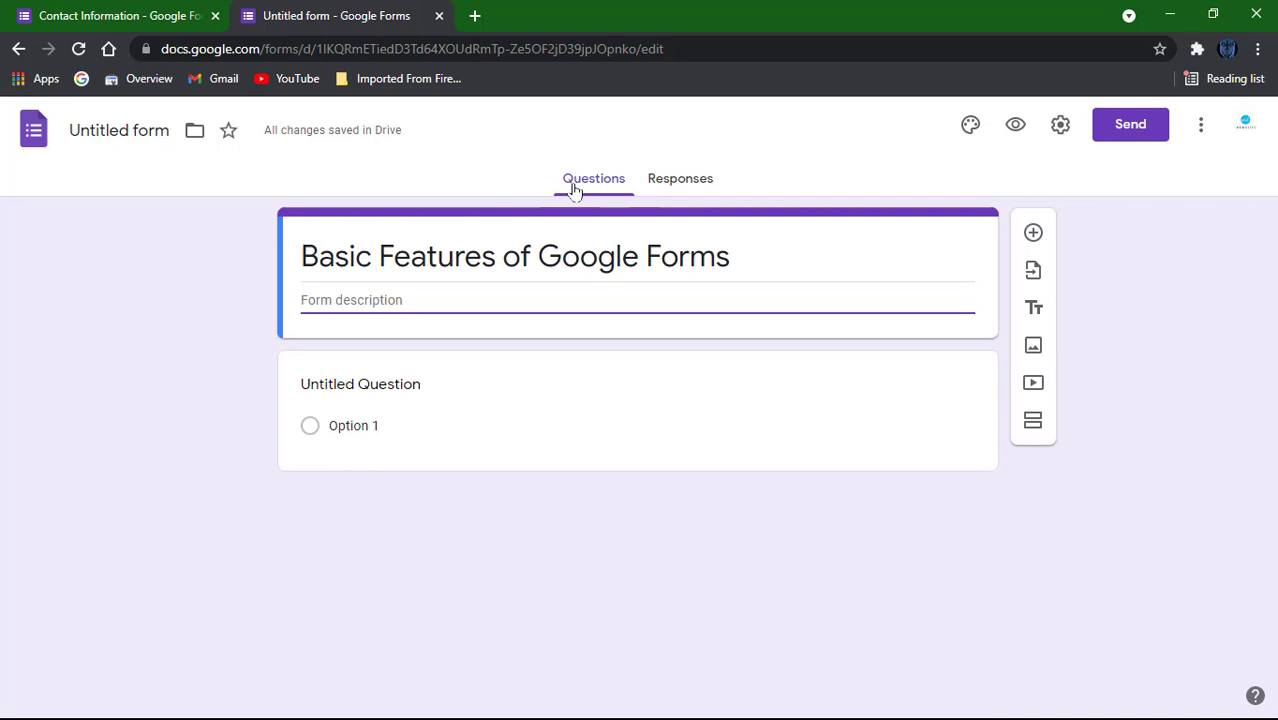
click(678, 188)
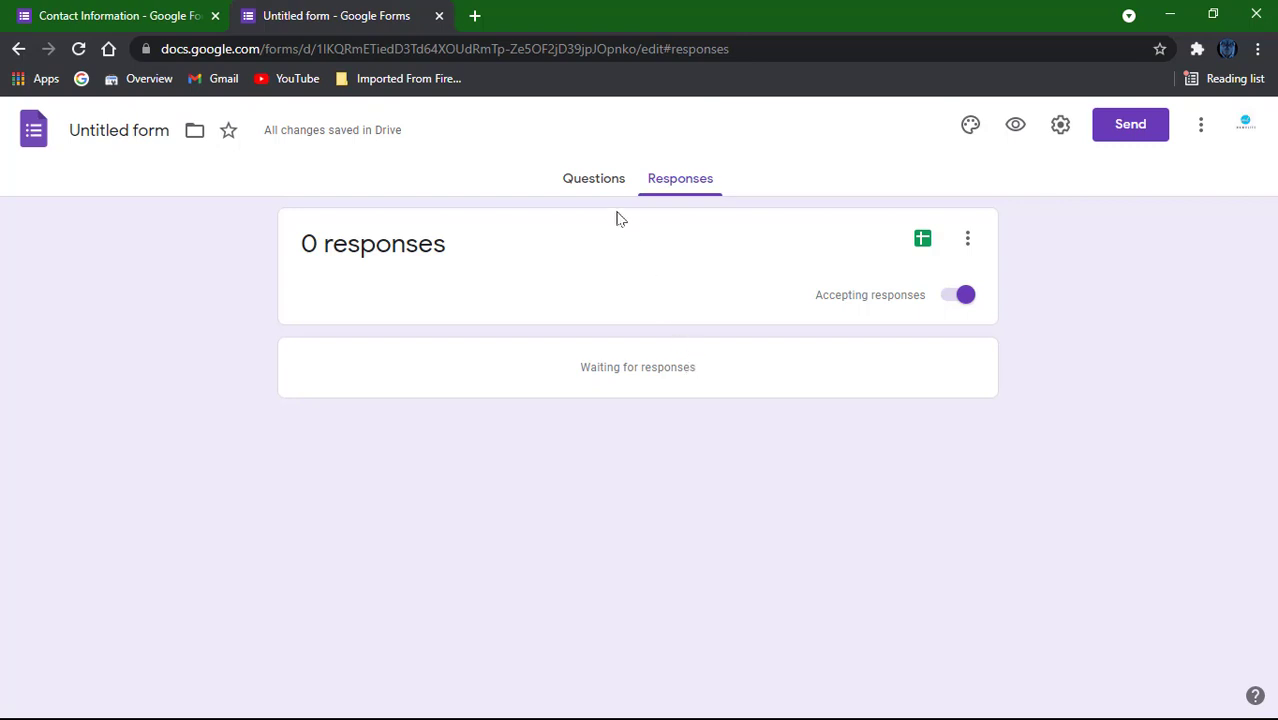
click(594, 176)
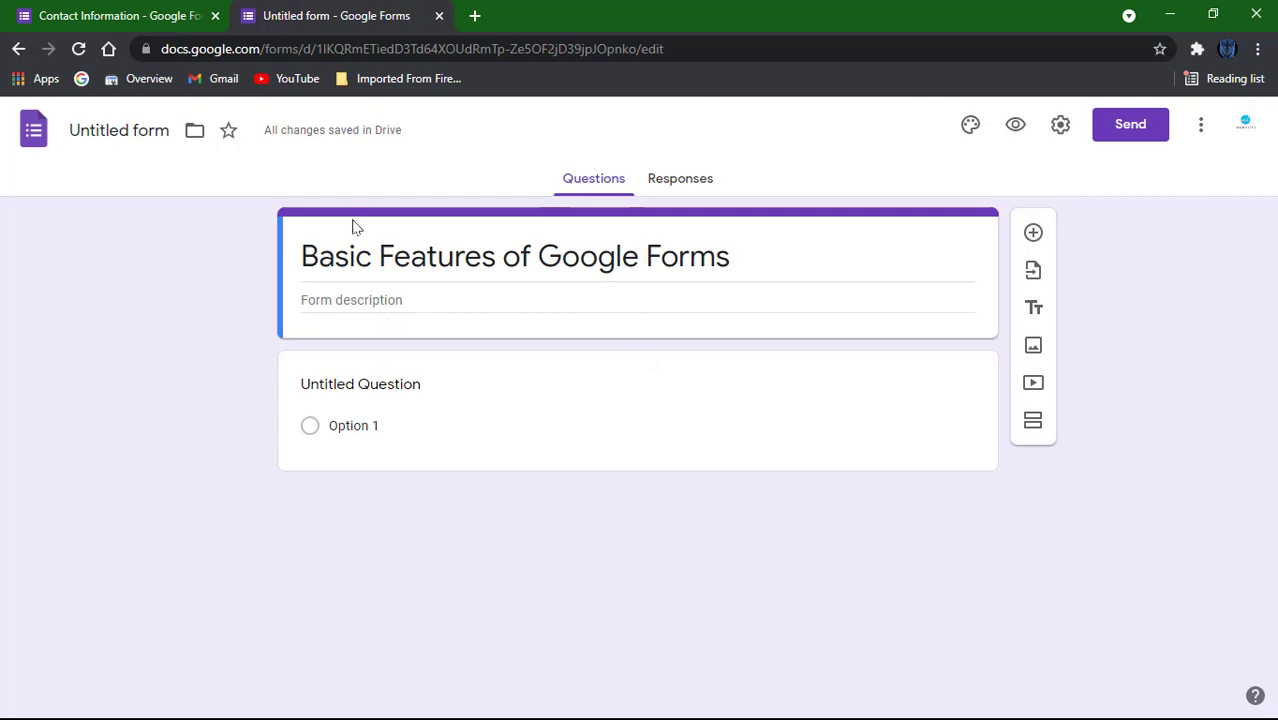
Copy the "Contact information" title from the template form and paste it over the blank form's title
click(133, 10)
click(300, 20)
click(130, 12)
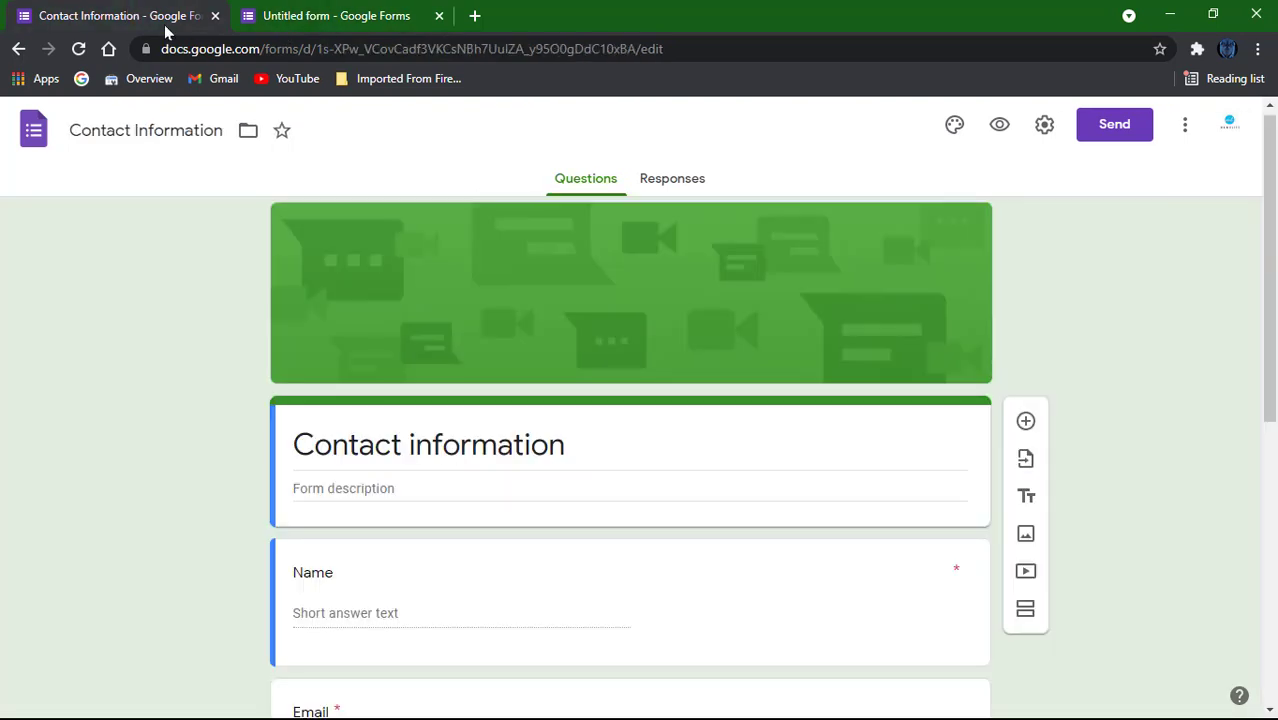
click(454, 440)
key(ctrl+c)
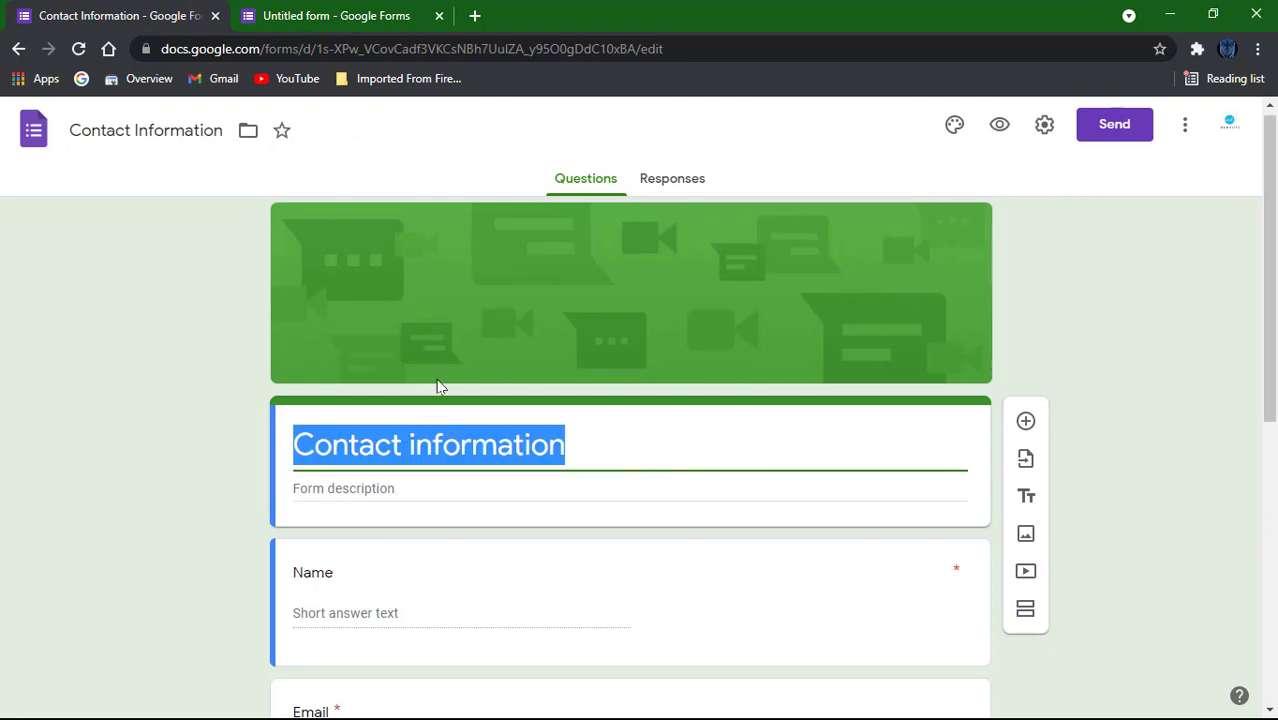
click(368, 14)
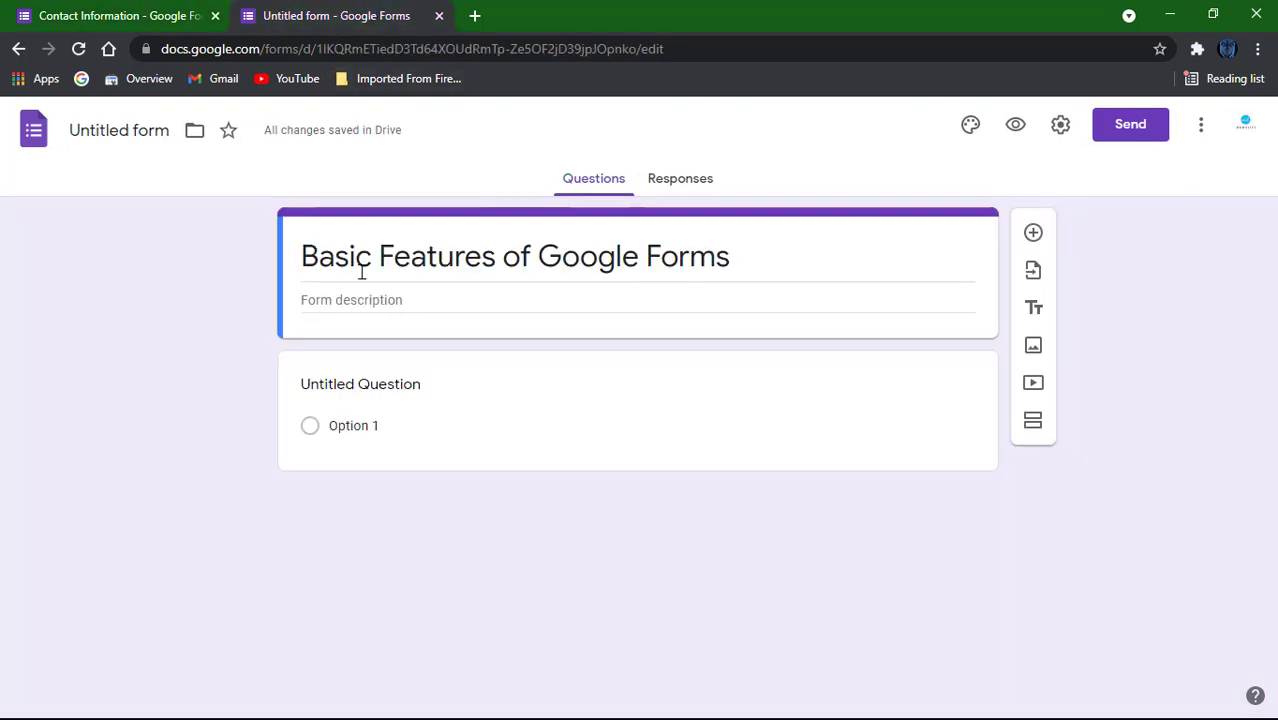
click(427, 256)
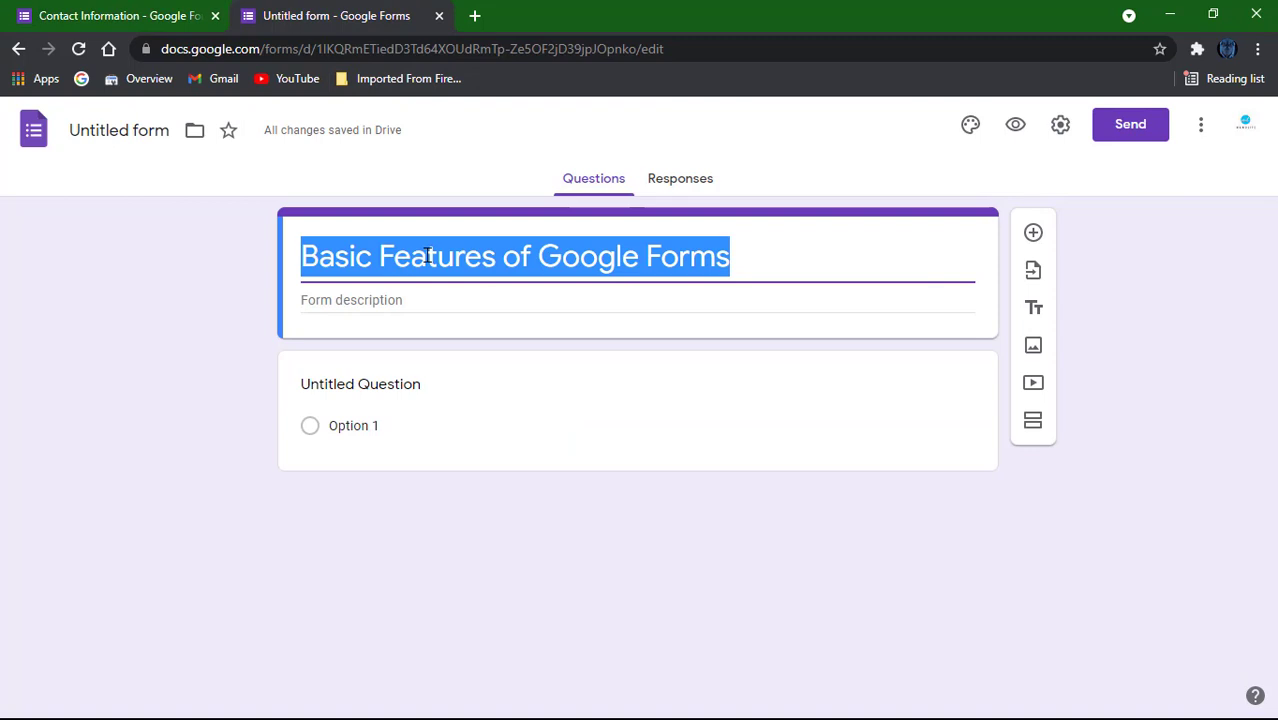
key(ctrl+v)
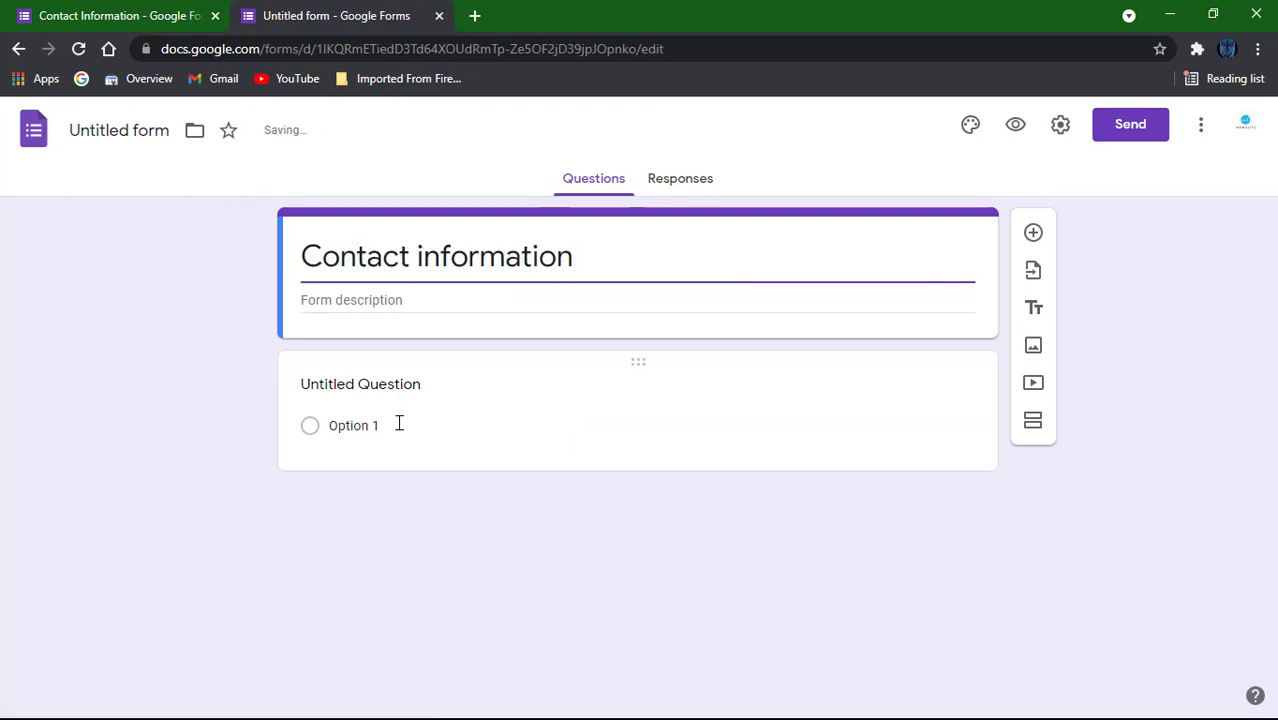
Title the first question "Name" and set its answer type to Short answer
click(391, 384)
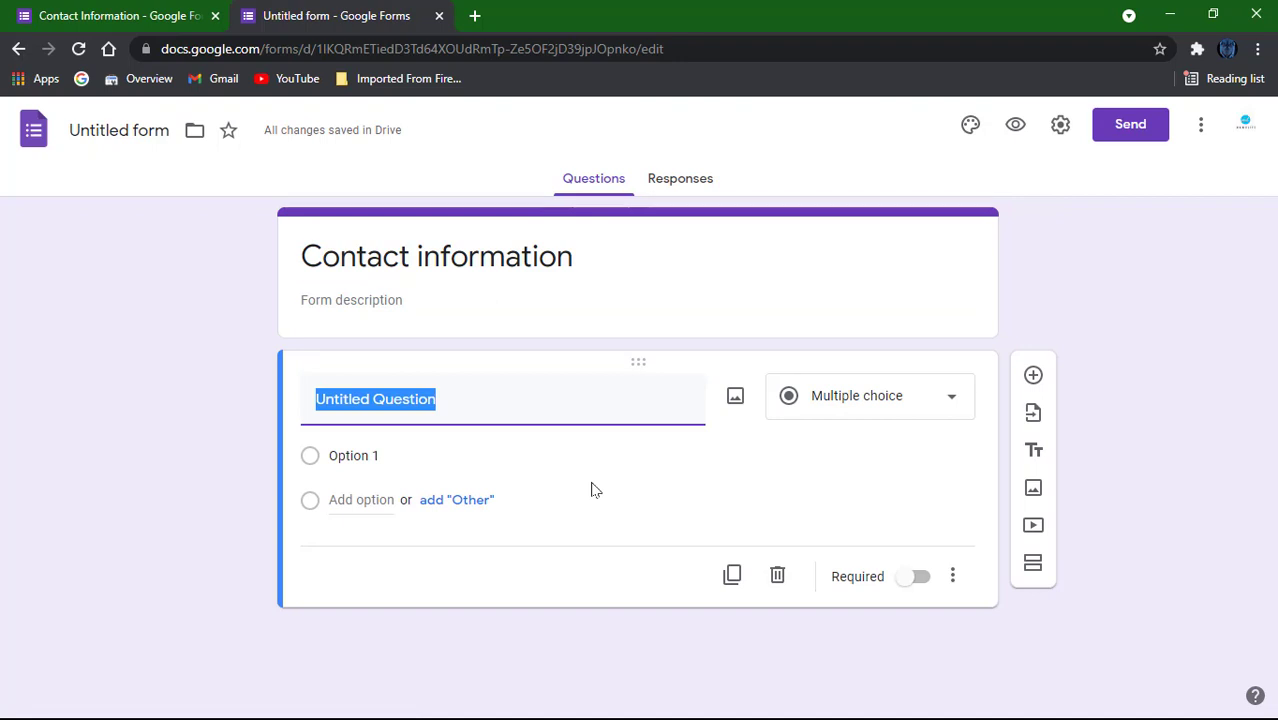
text(Name)
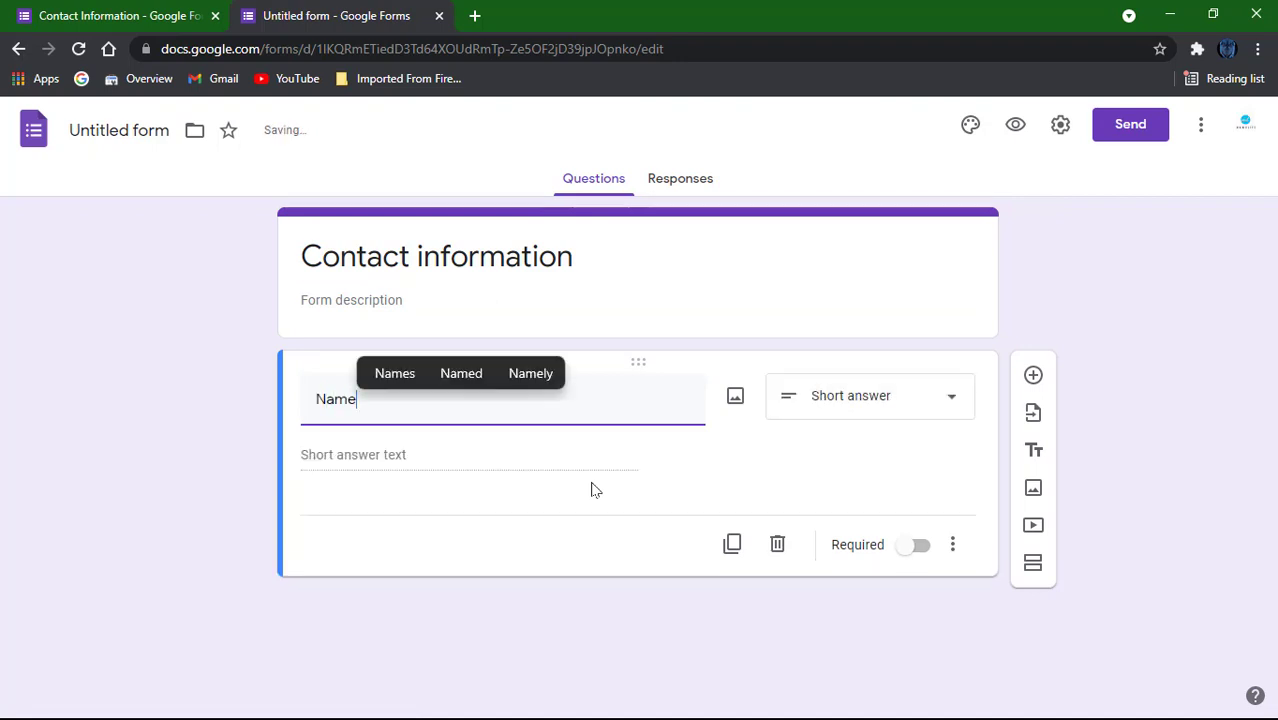
click(797, 469)
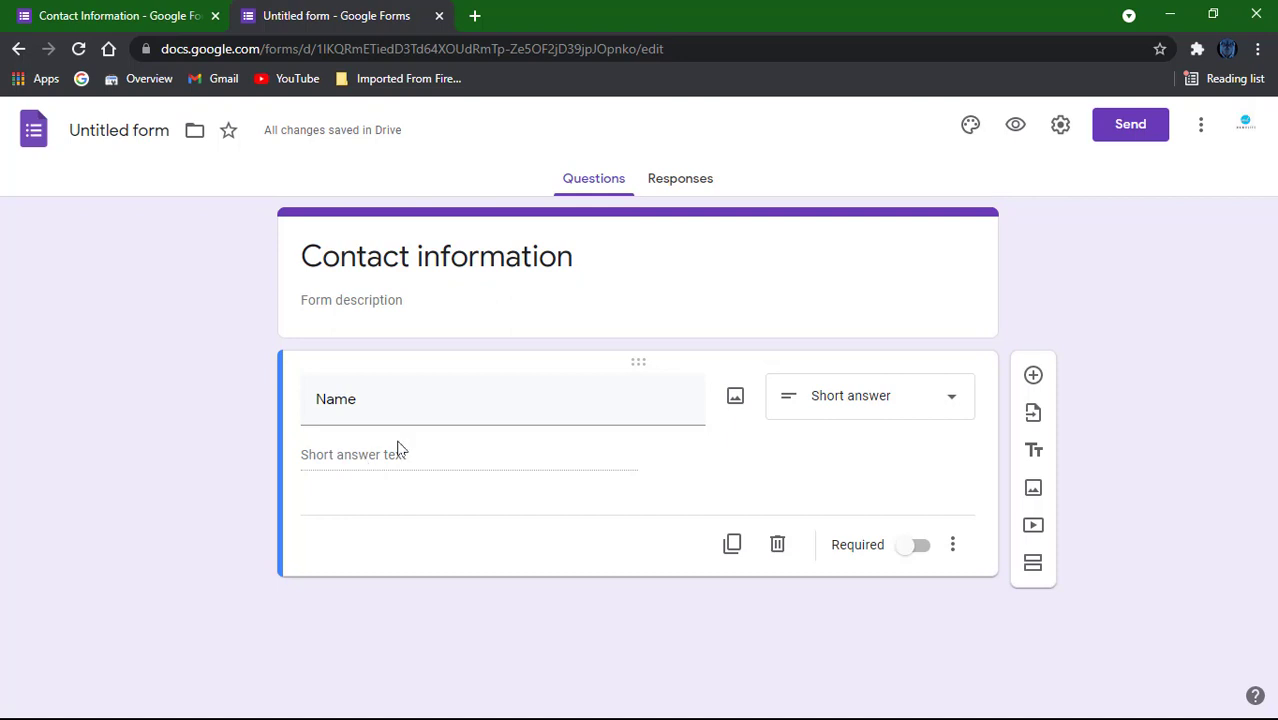
click(955, 402)
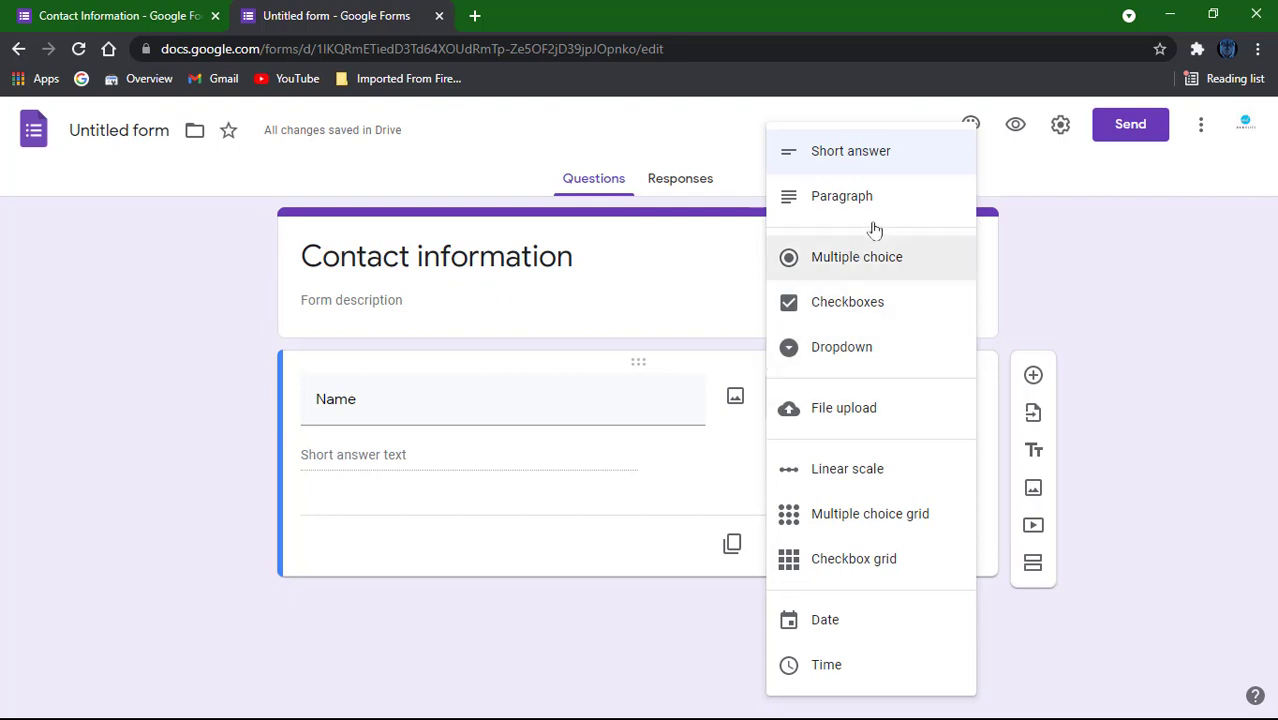
click(857, 155)
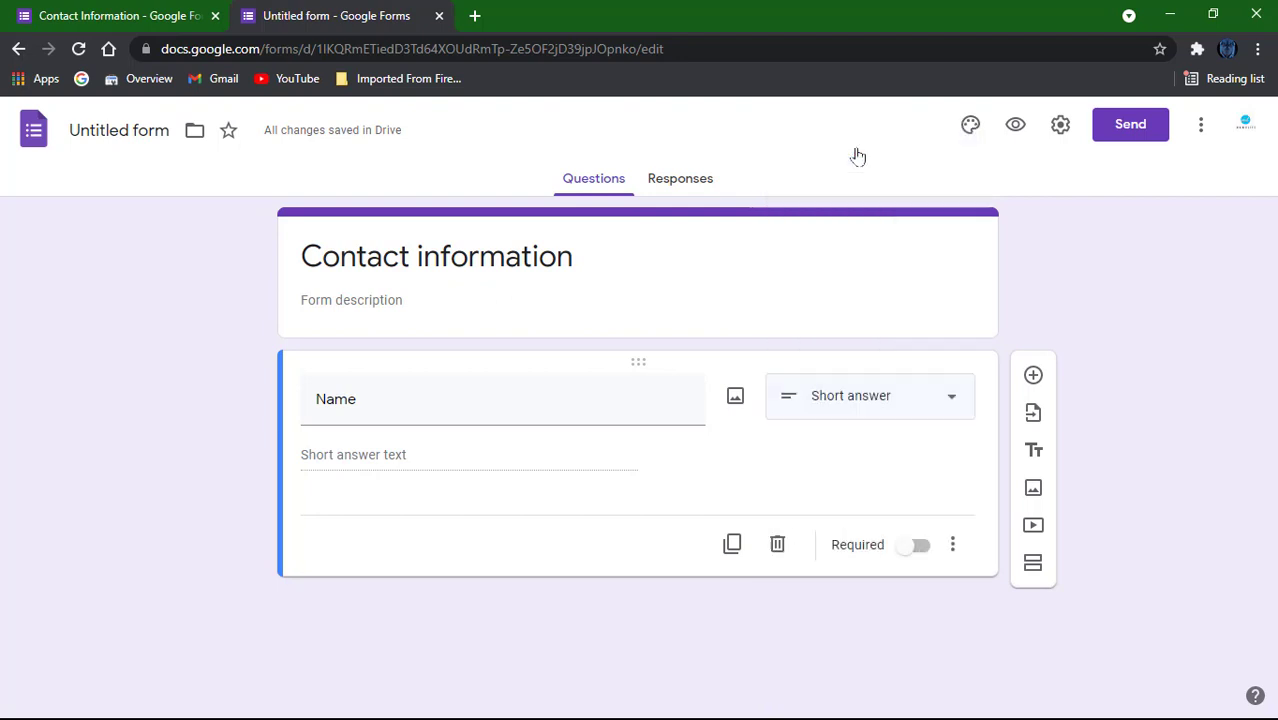
click(736, 399)
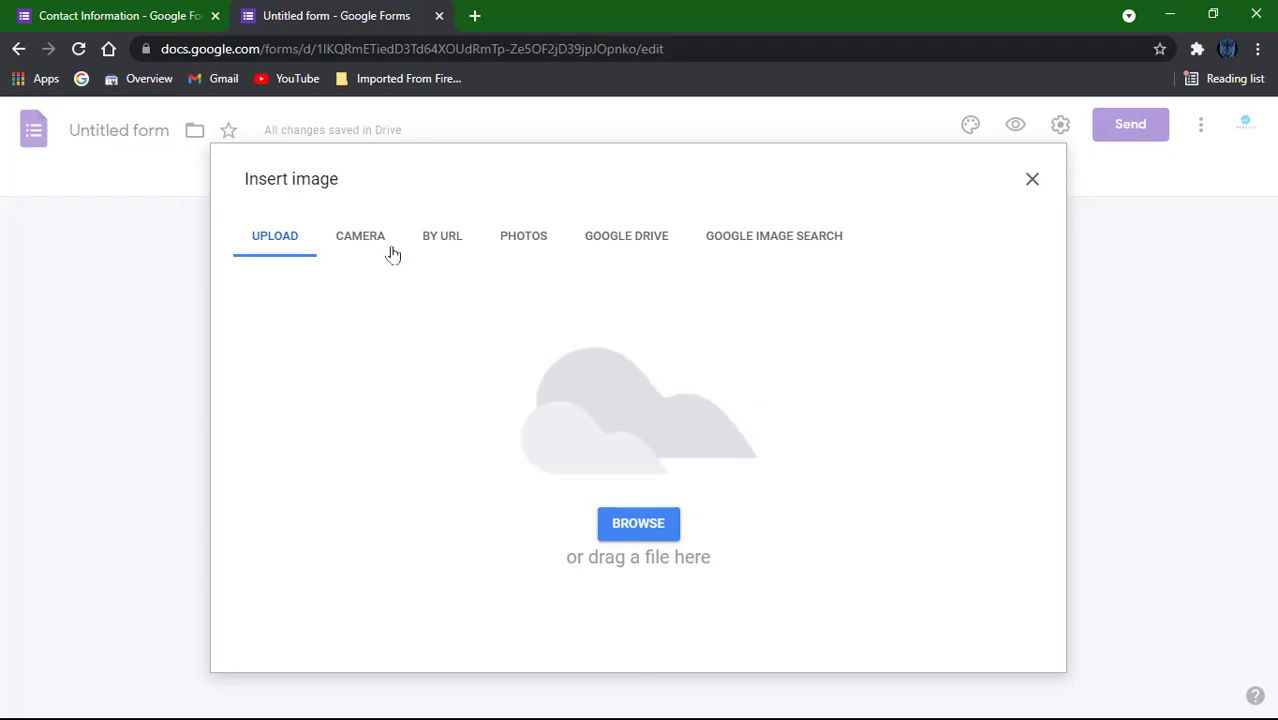
click(359, 243)
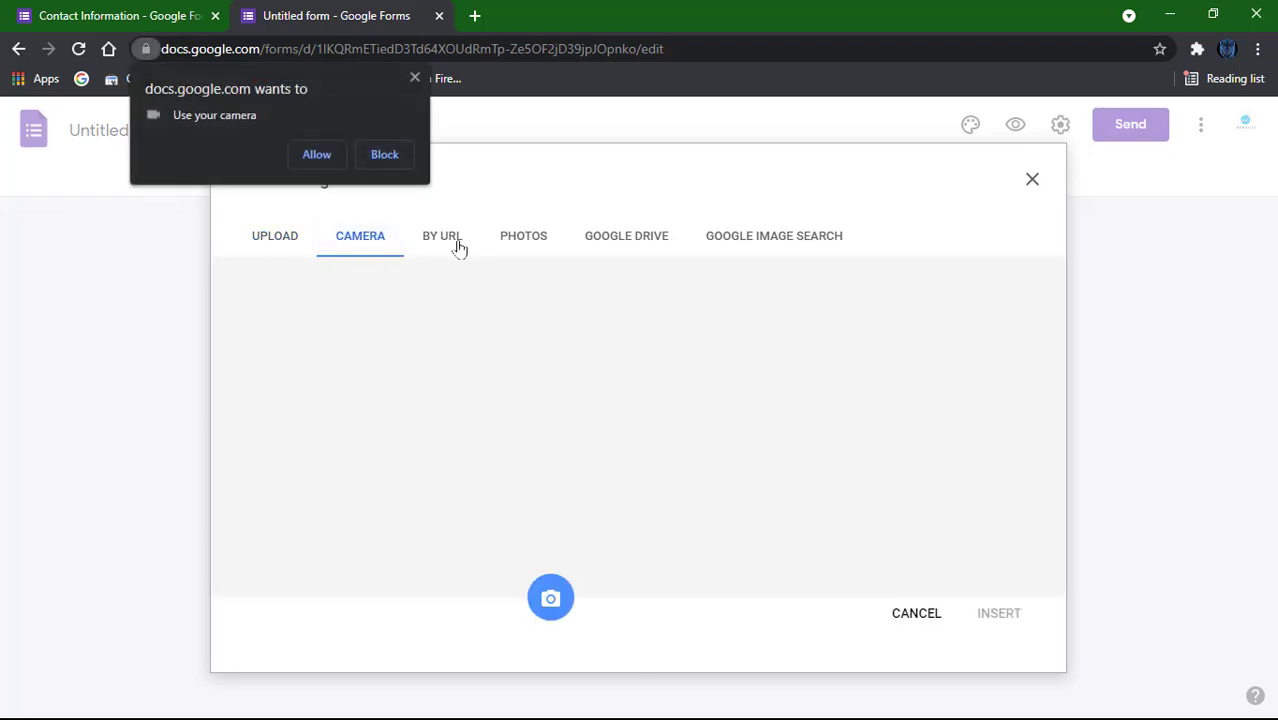
click(514, 241)
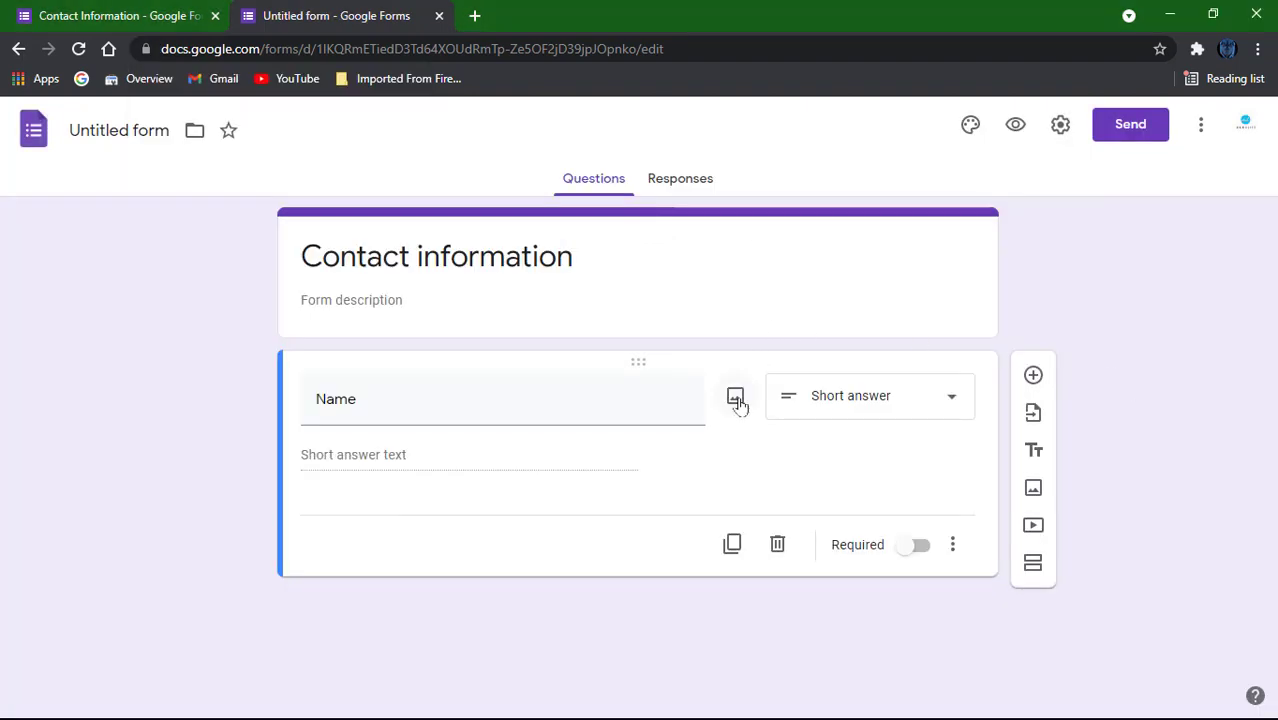
Upload the MAWULIFE logo image from the Downloads folder into the Name question
click(737, 400)
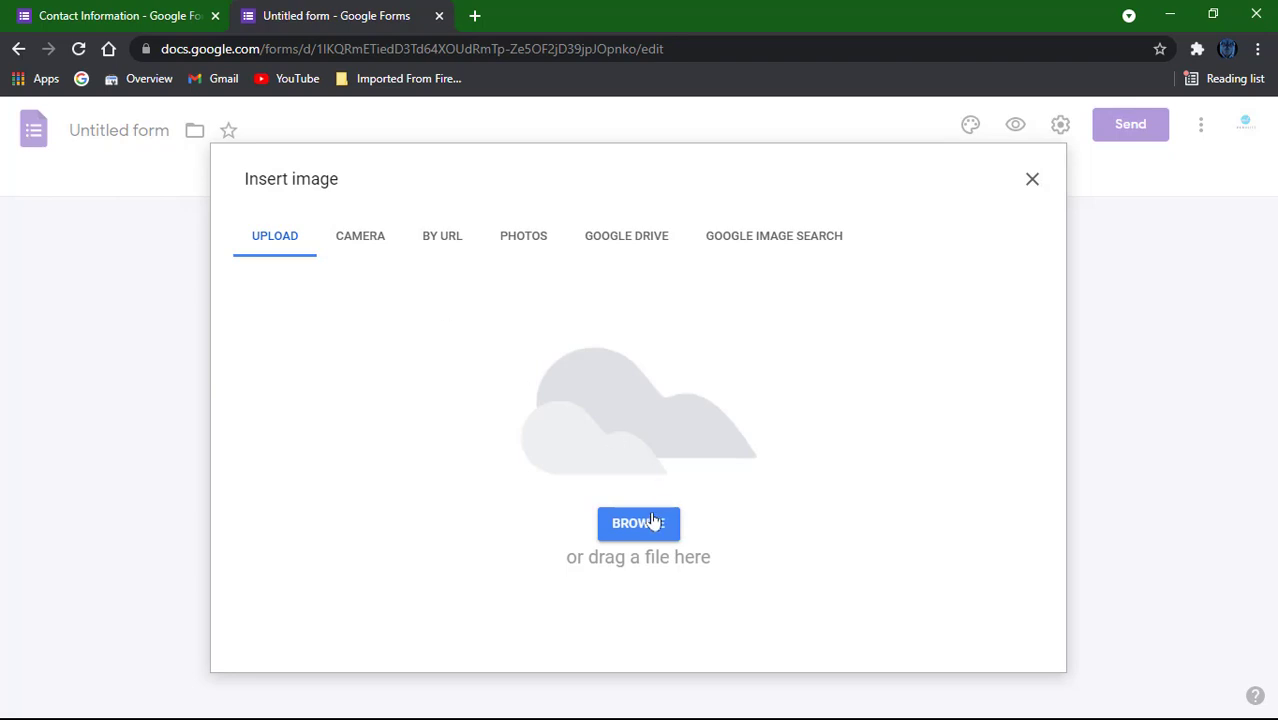
click(646, 523)
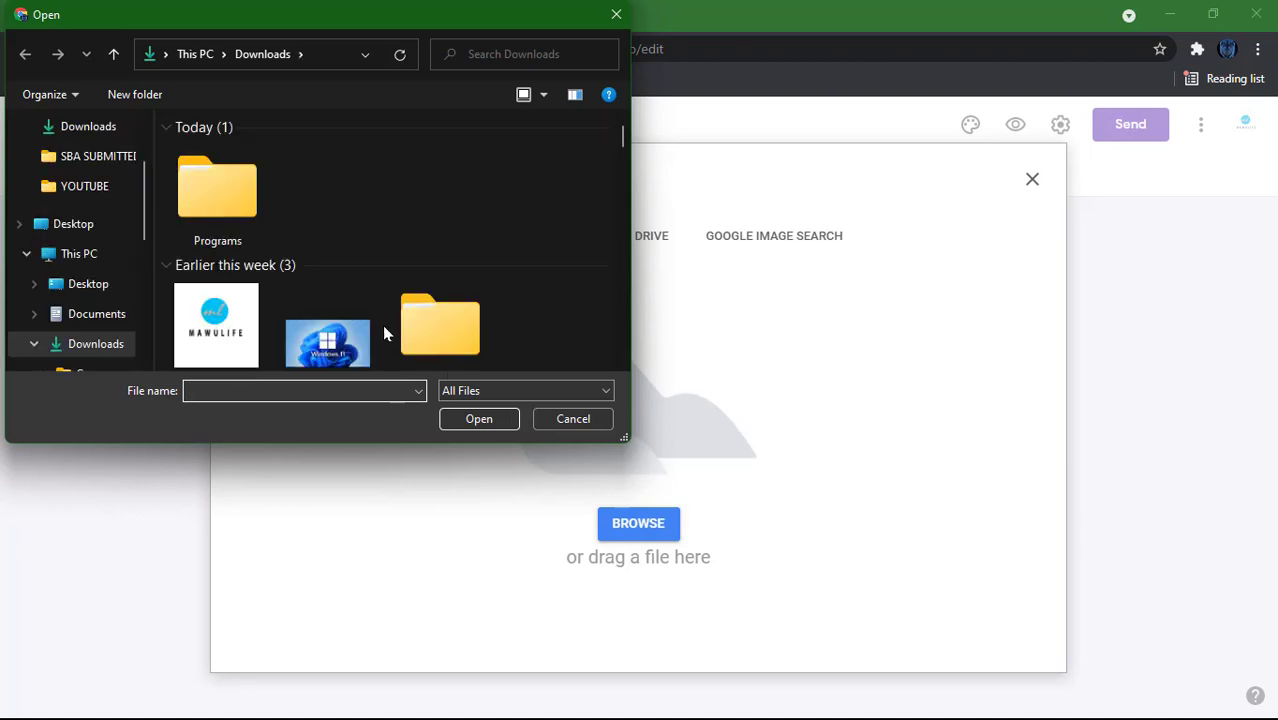
double_click(231, 318)
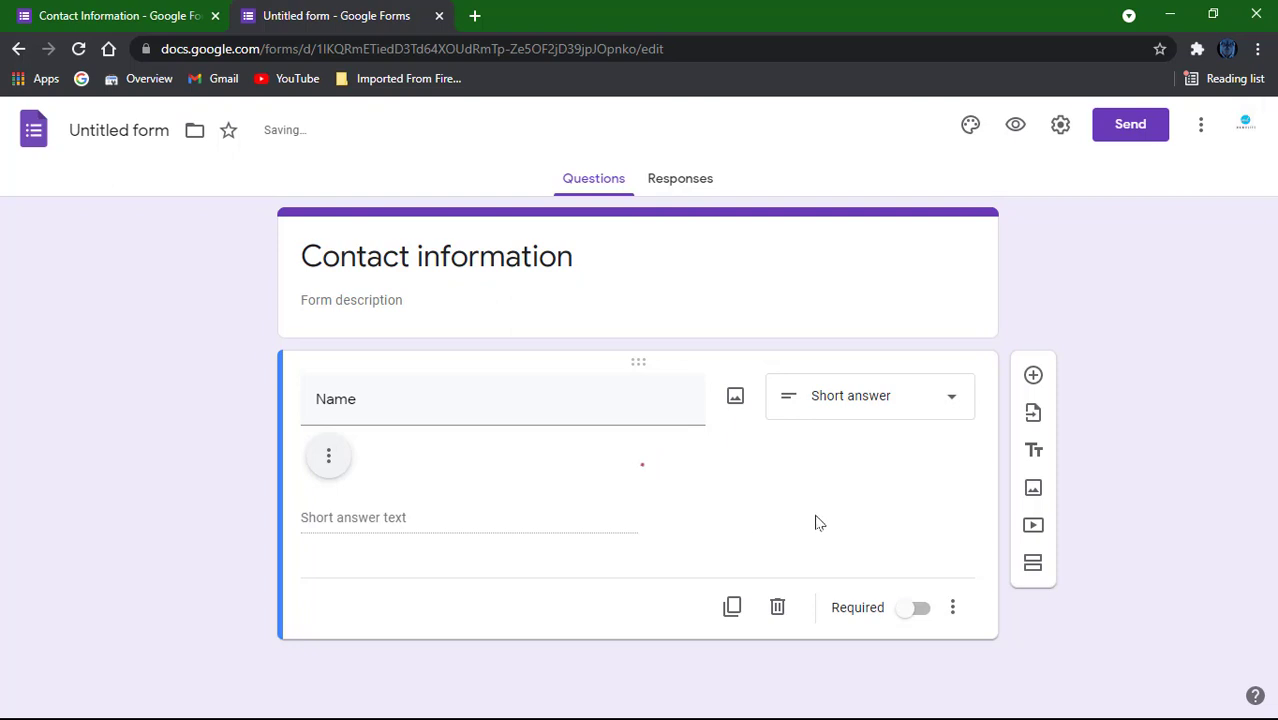
Shrink the logo image in the Name question to about 30 percent of its inserted size
scroll(815, 523, down, 5)
scroll(815, 523, down, 1)
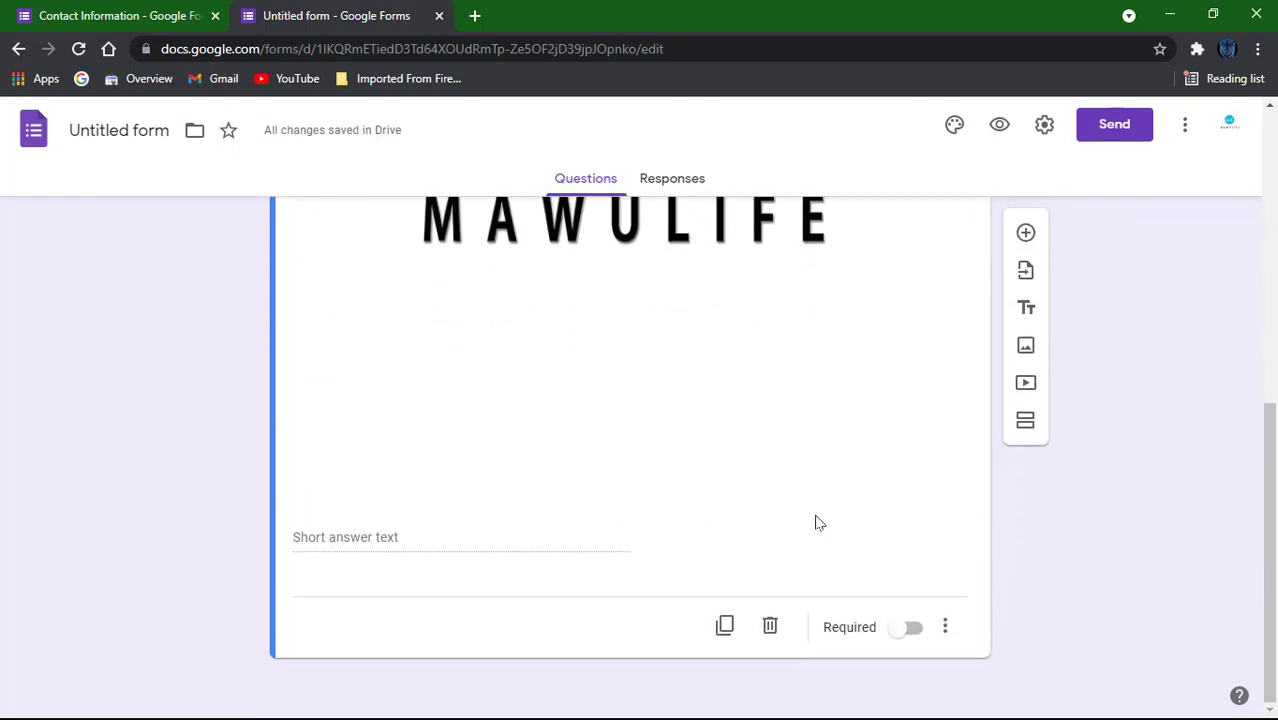
click(604, 250)
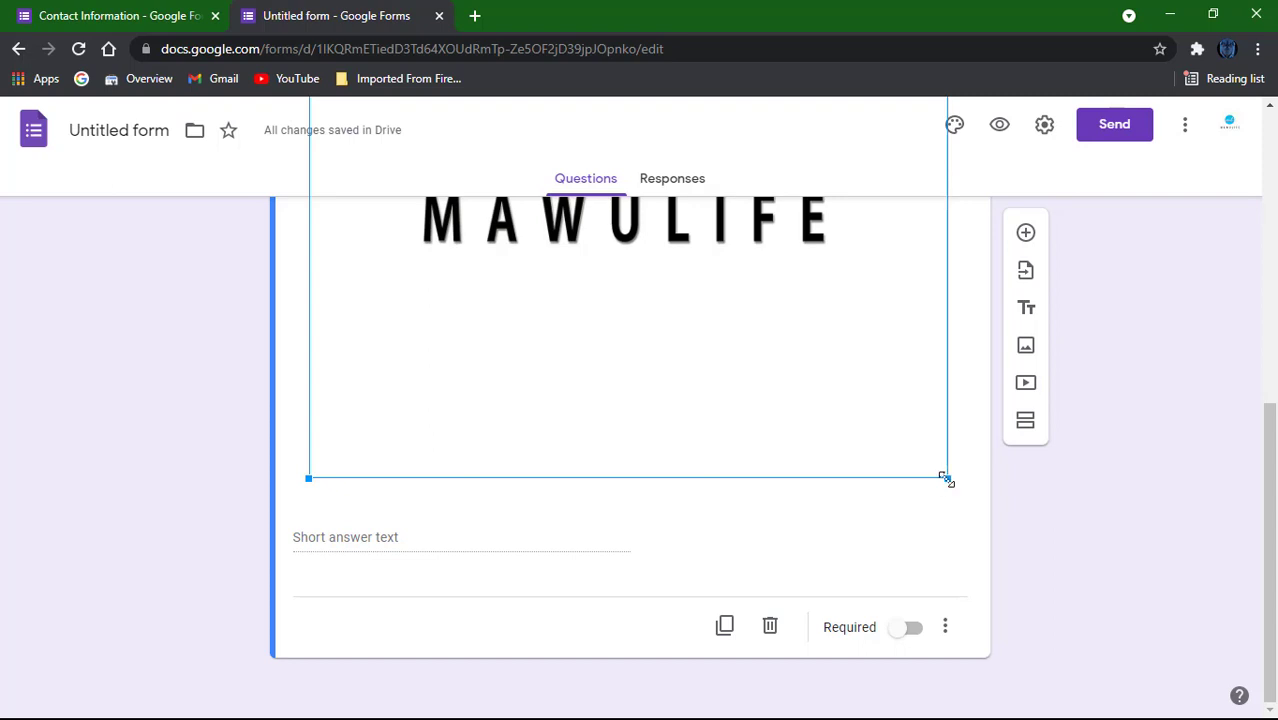
drag(946, 478, 739, 220)
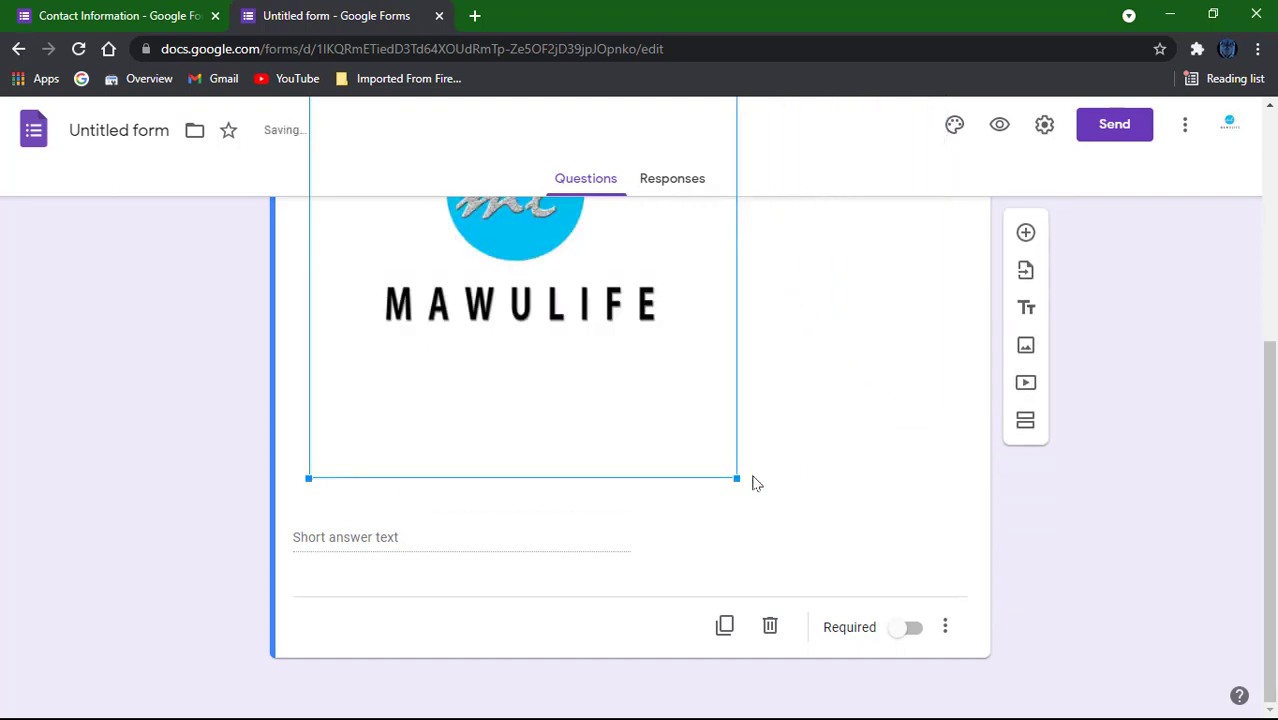
drag(734, 475, 633, 228)
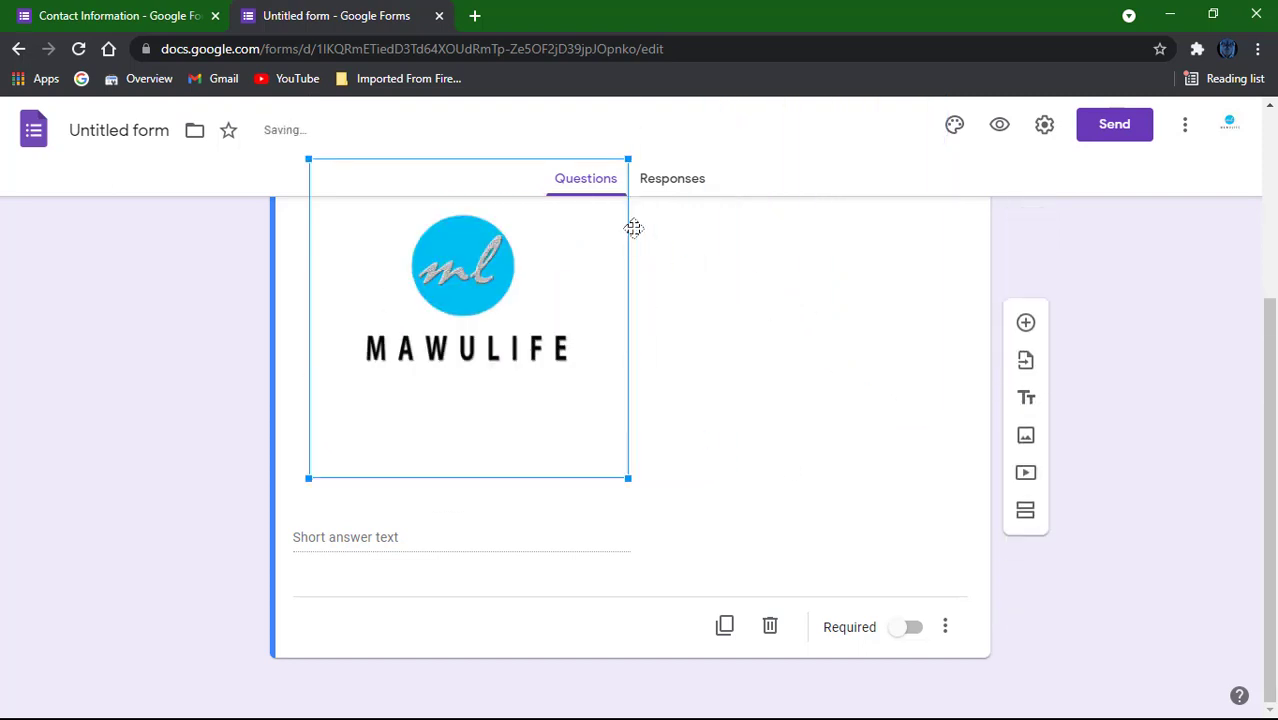
drag(621, 470, 528, 302)
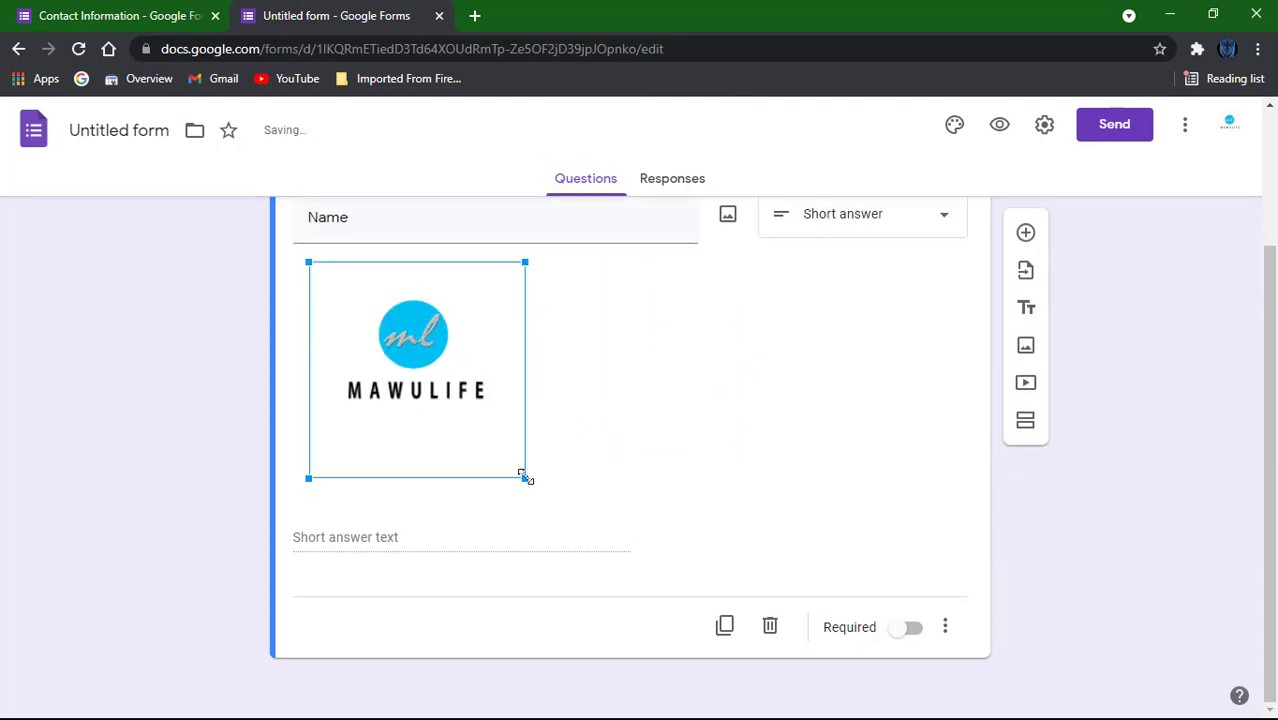
drag(525, 477, 483, 402)
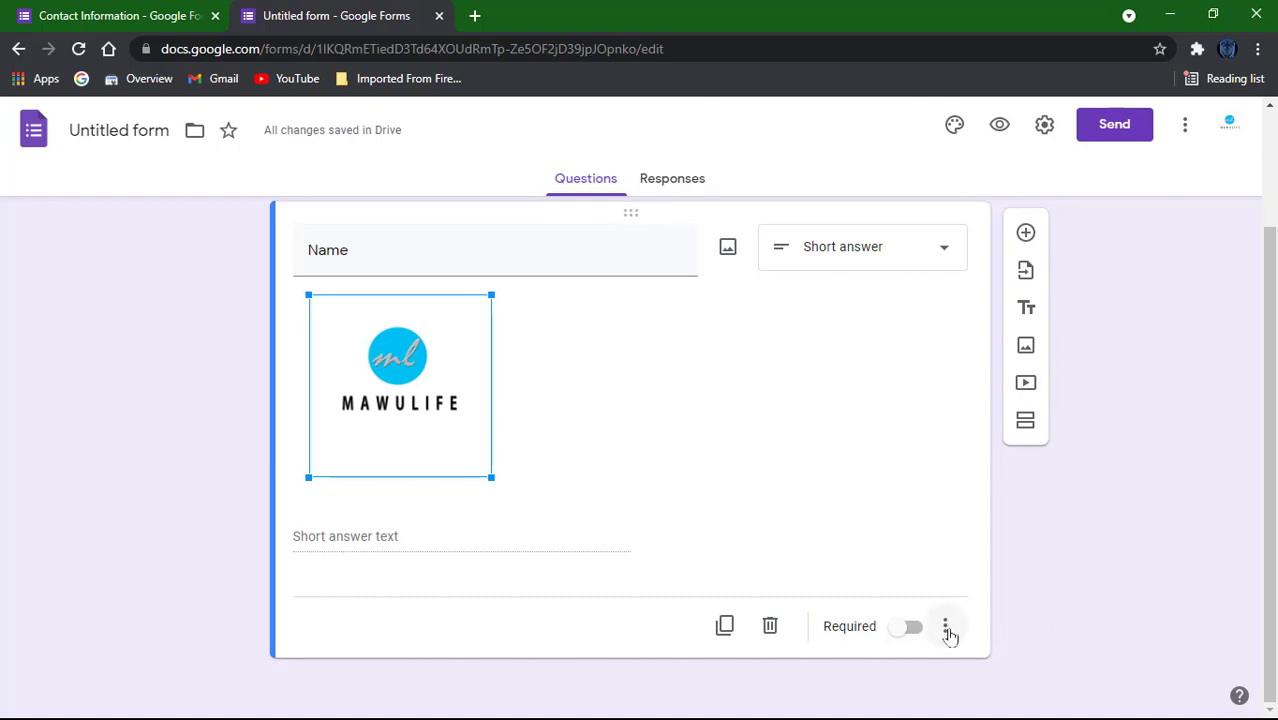
Turn on response validation for the Name question and look over the number conditions and custom error text field
click(946, 628)
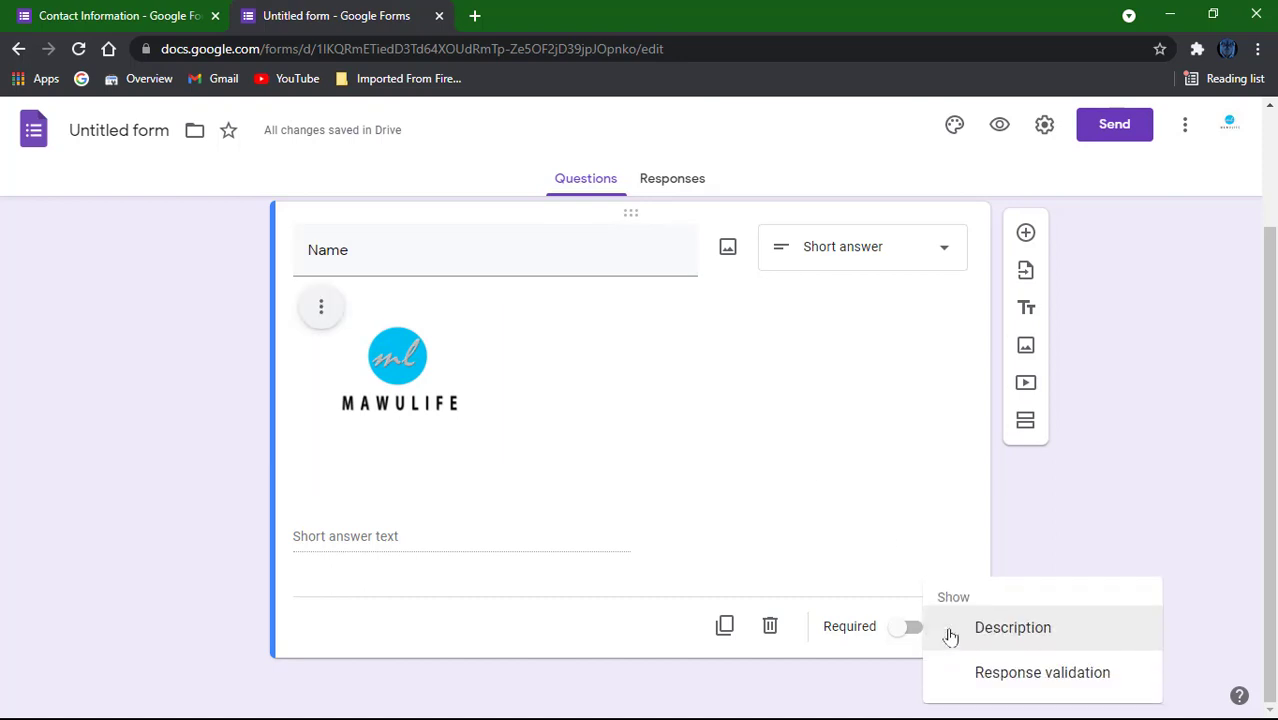
click(997, 675)
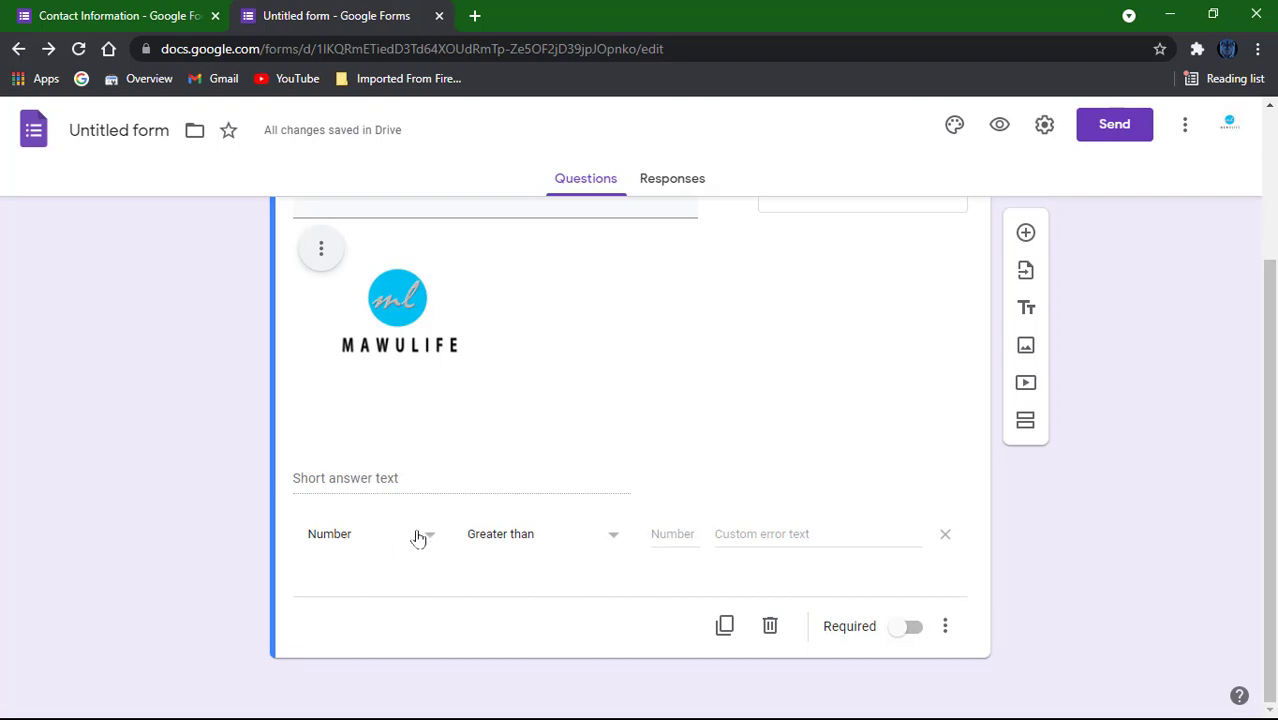
click(615, 538)
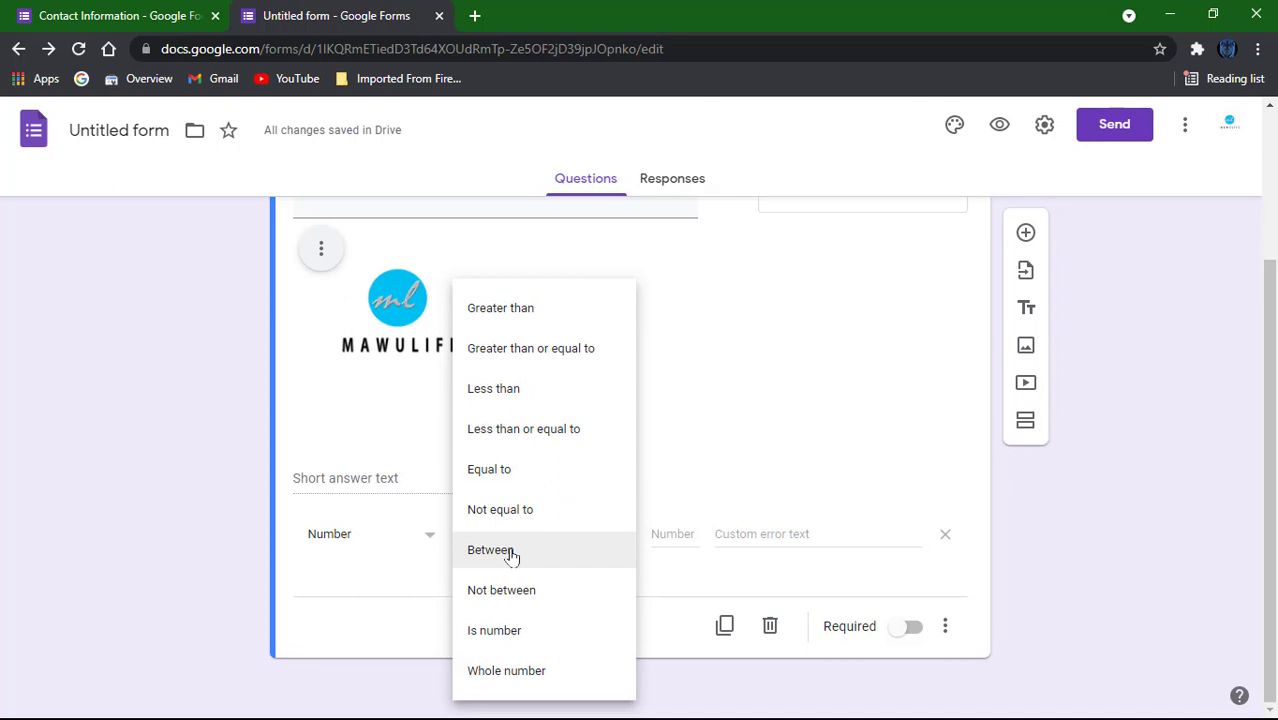
click(383, 611)
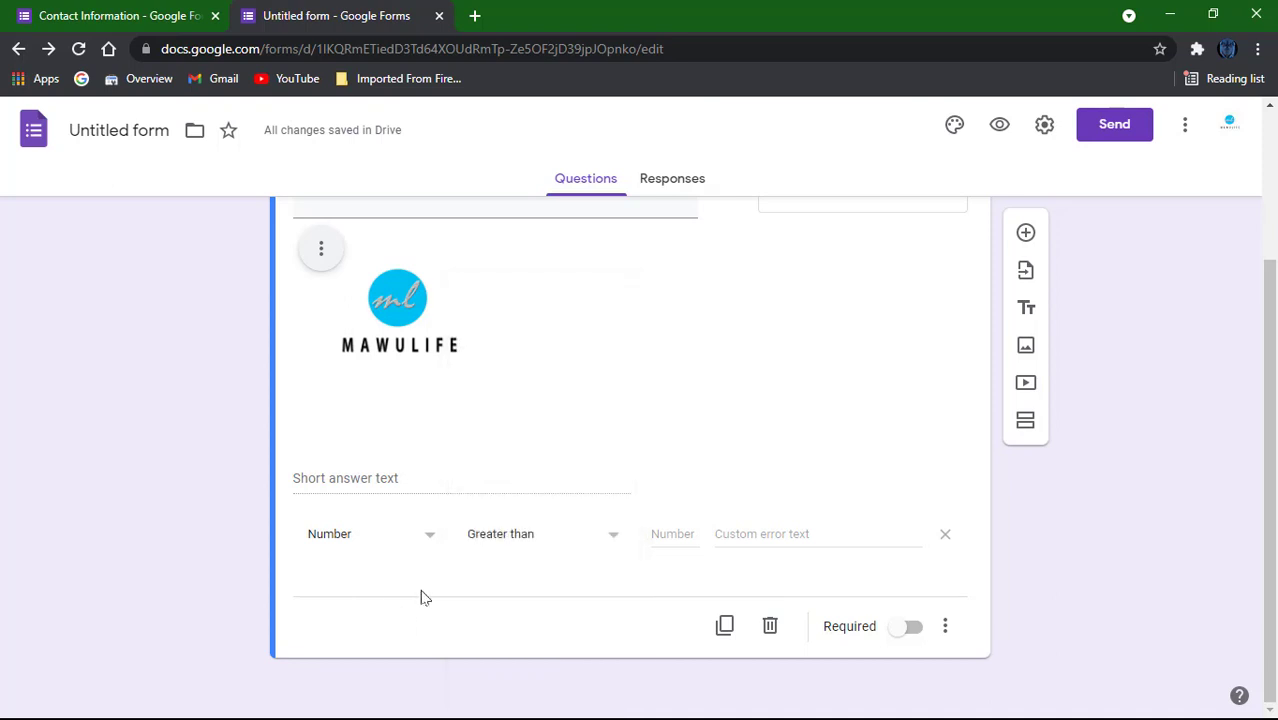
click(723, 529)
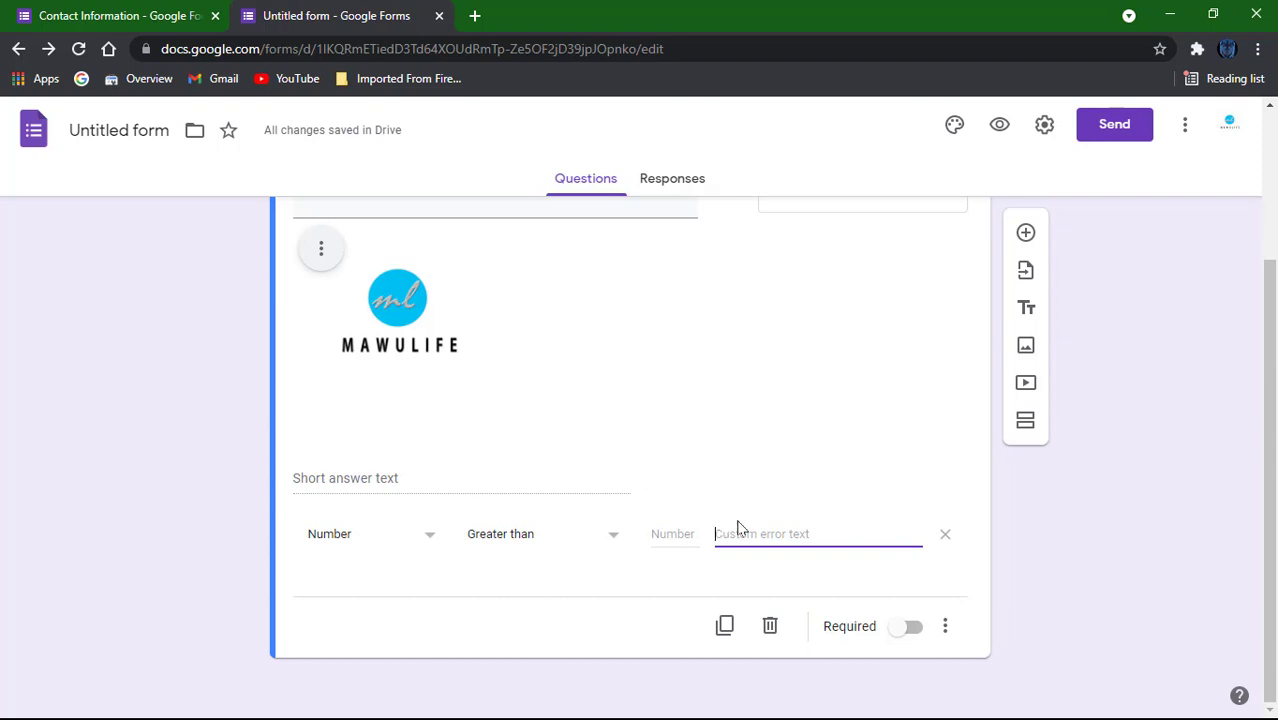
Show the description field for the Name question
click(945, 626)
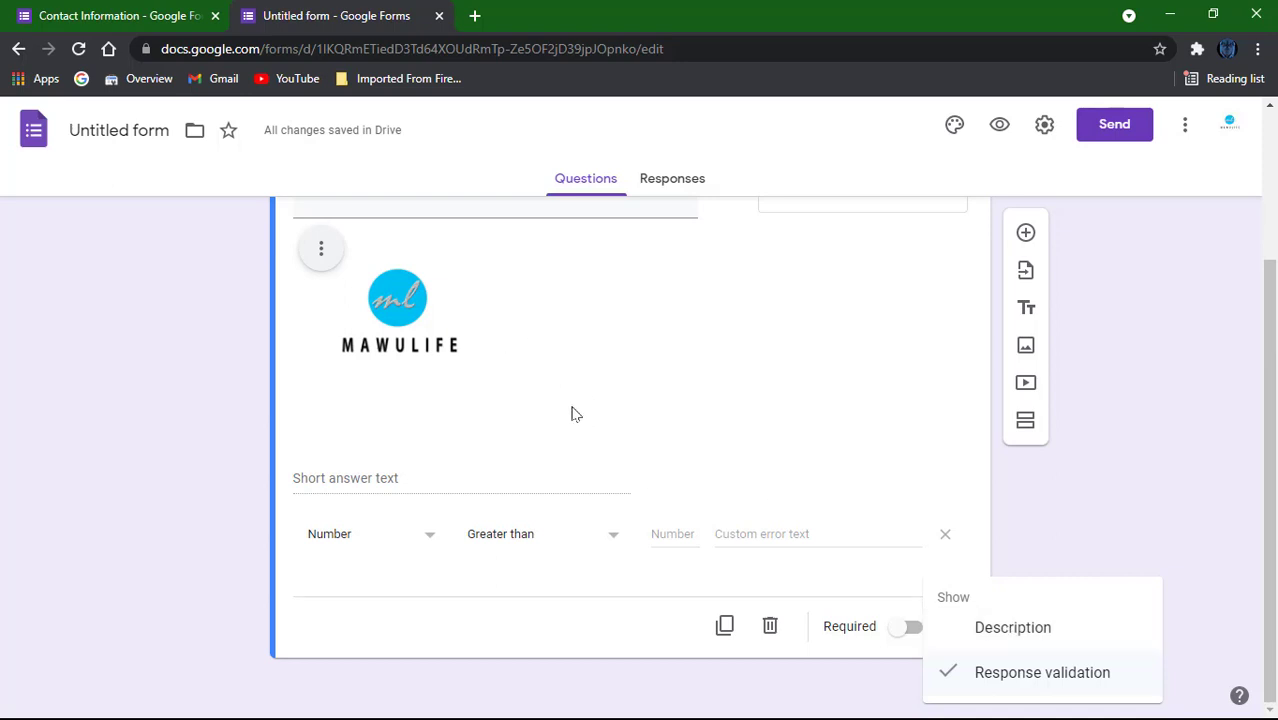
scroll(572, 413, up, 1)
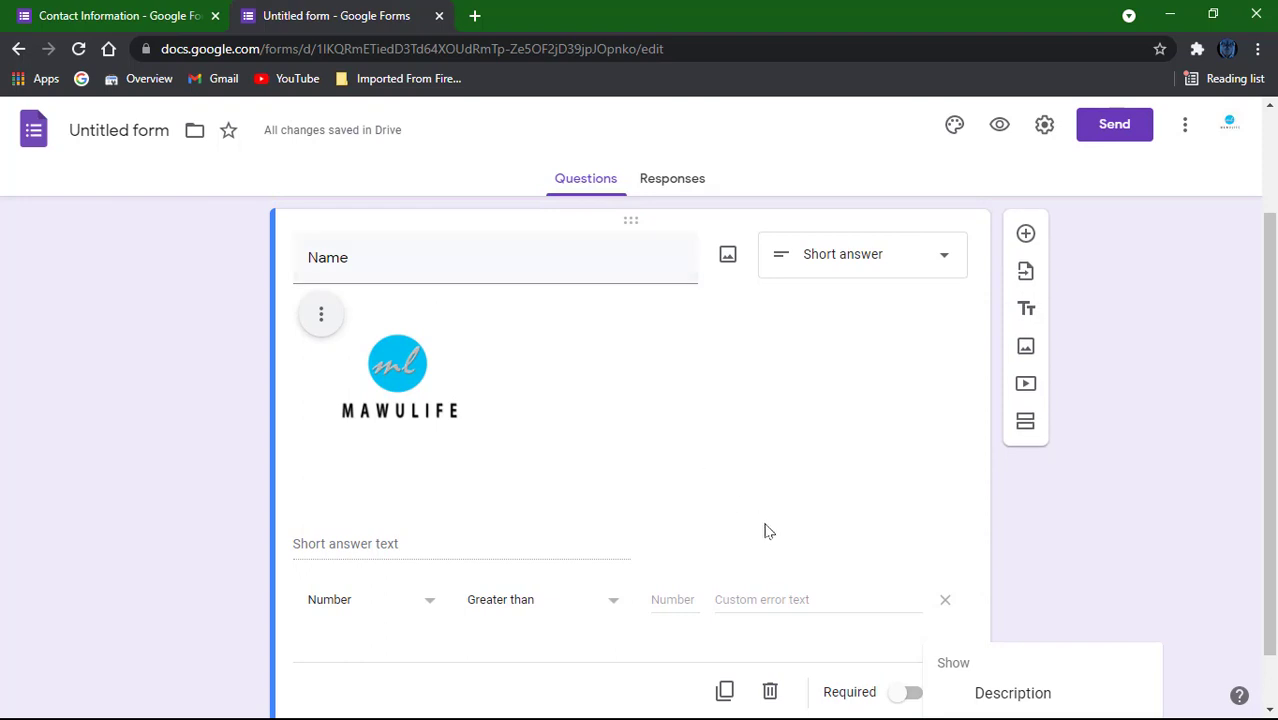
click(1003, 695)
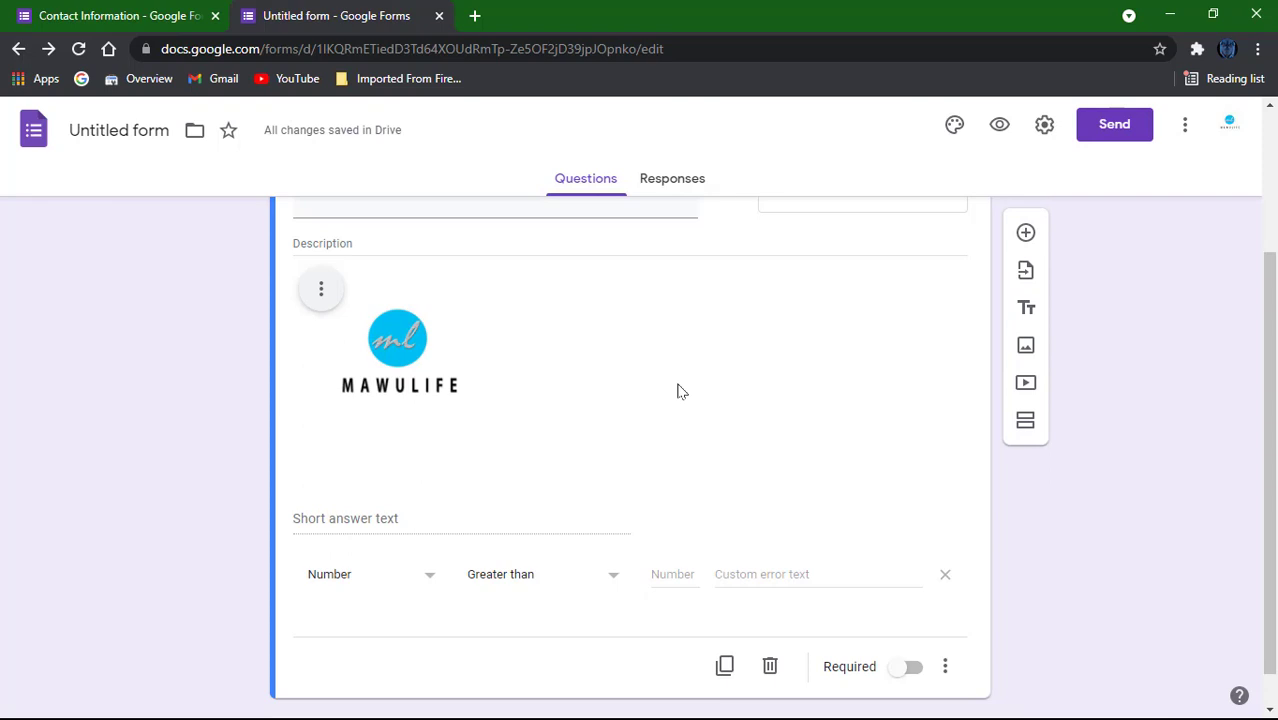
Enter "Please provide your fullname" as the Name question's description
scroll(677, 391, up, 1)
click(343, 346)
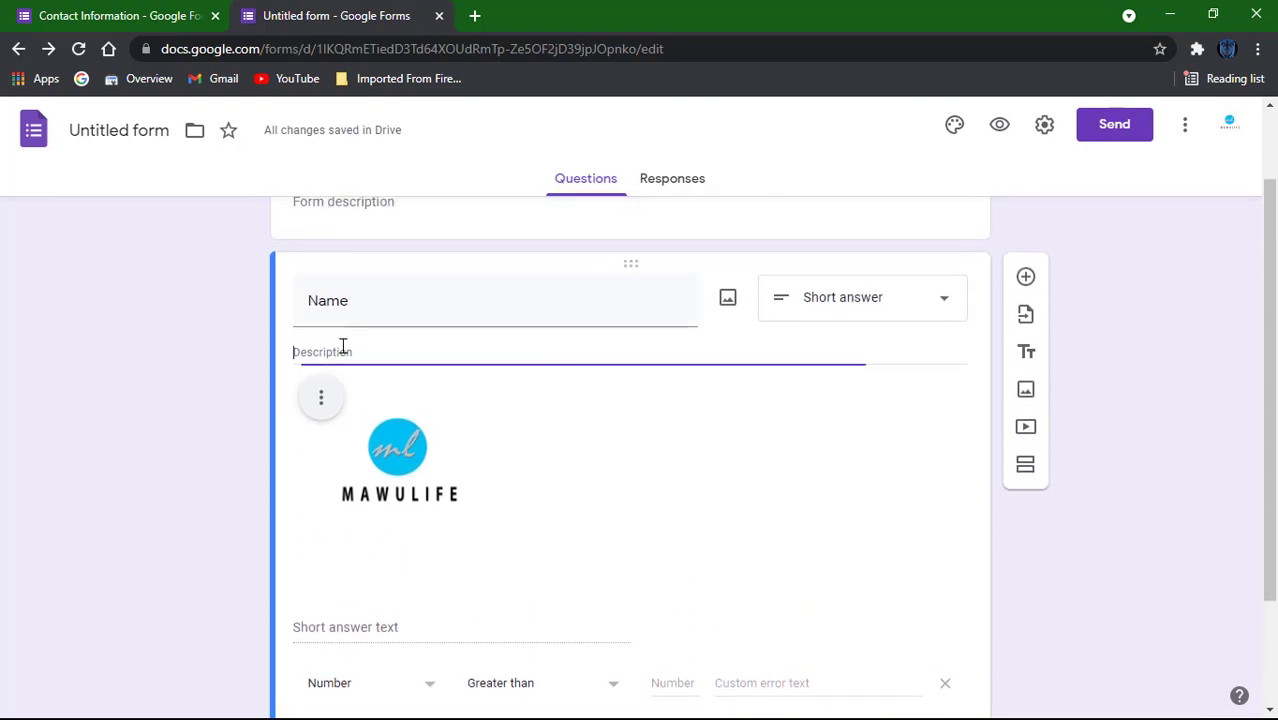
text(Pleas)
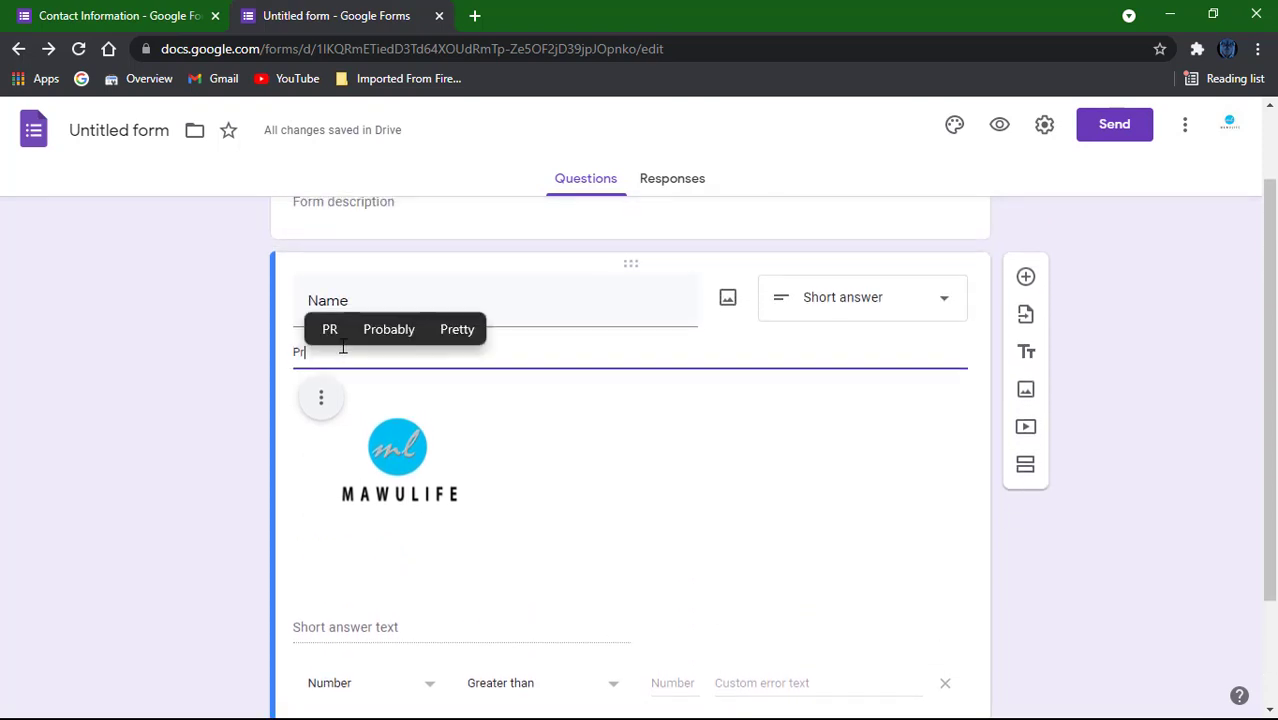
text(e)
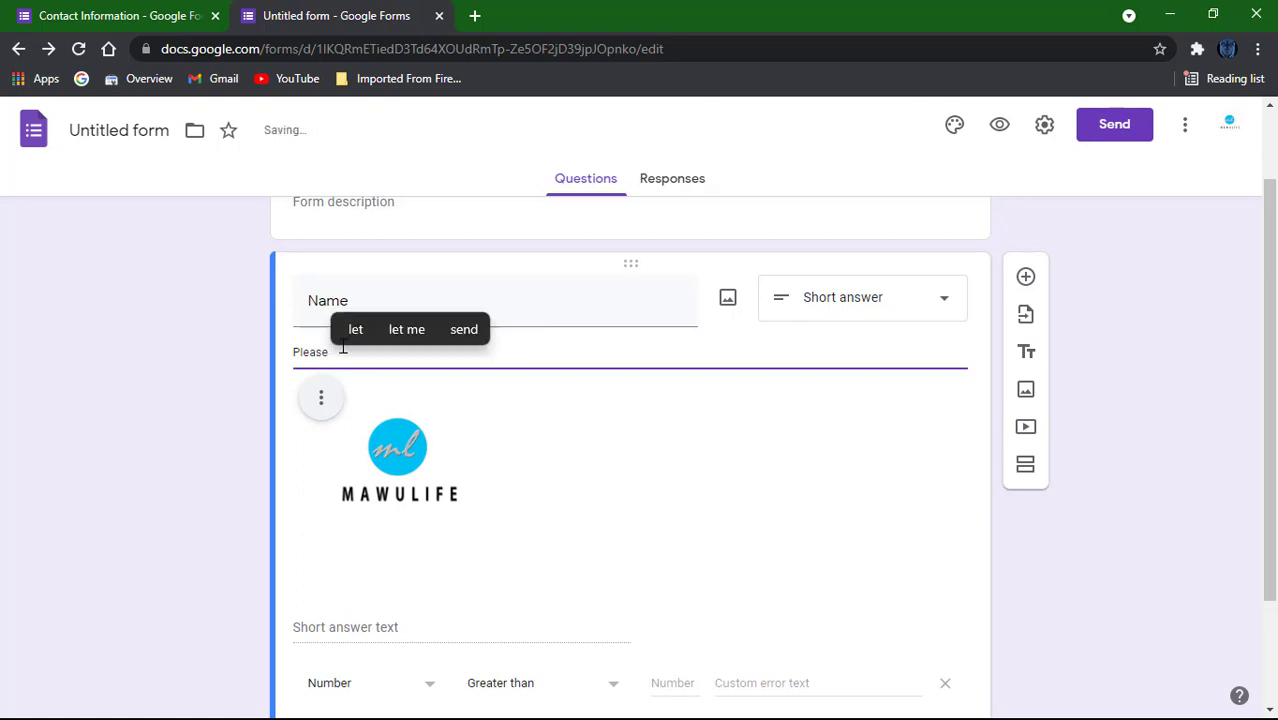
text( provide)
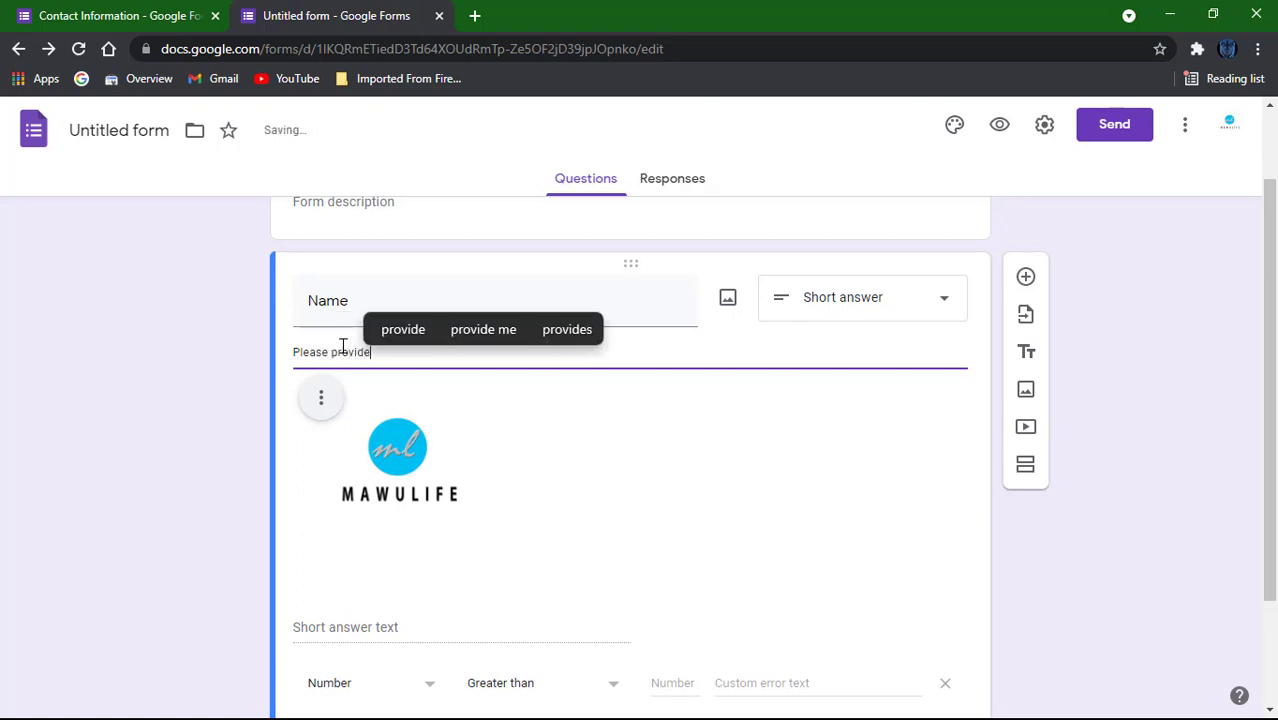
text( a fu)
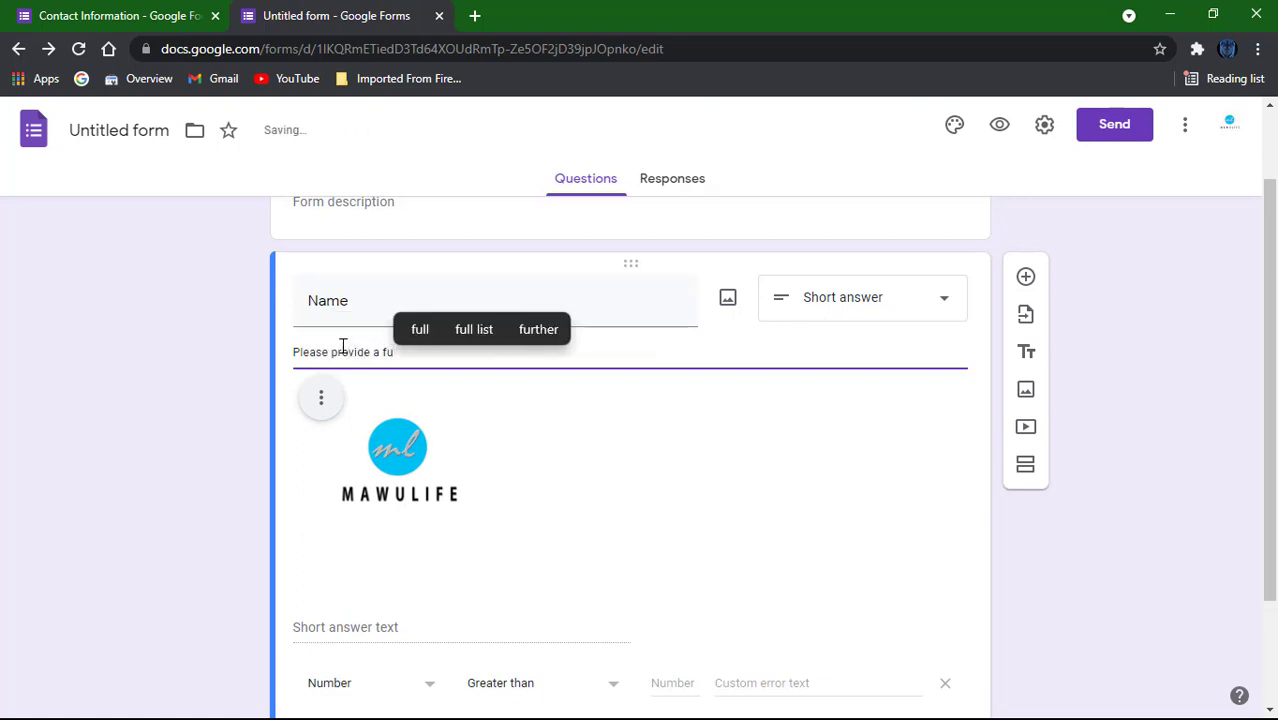
key(BackSpace)
key(BackSpace)
key(BackSpace)
key(BackSpace)
text(yo)
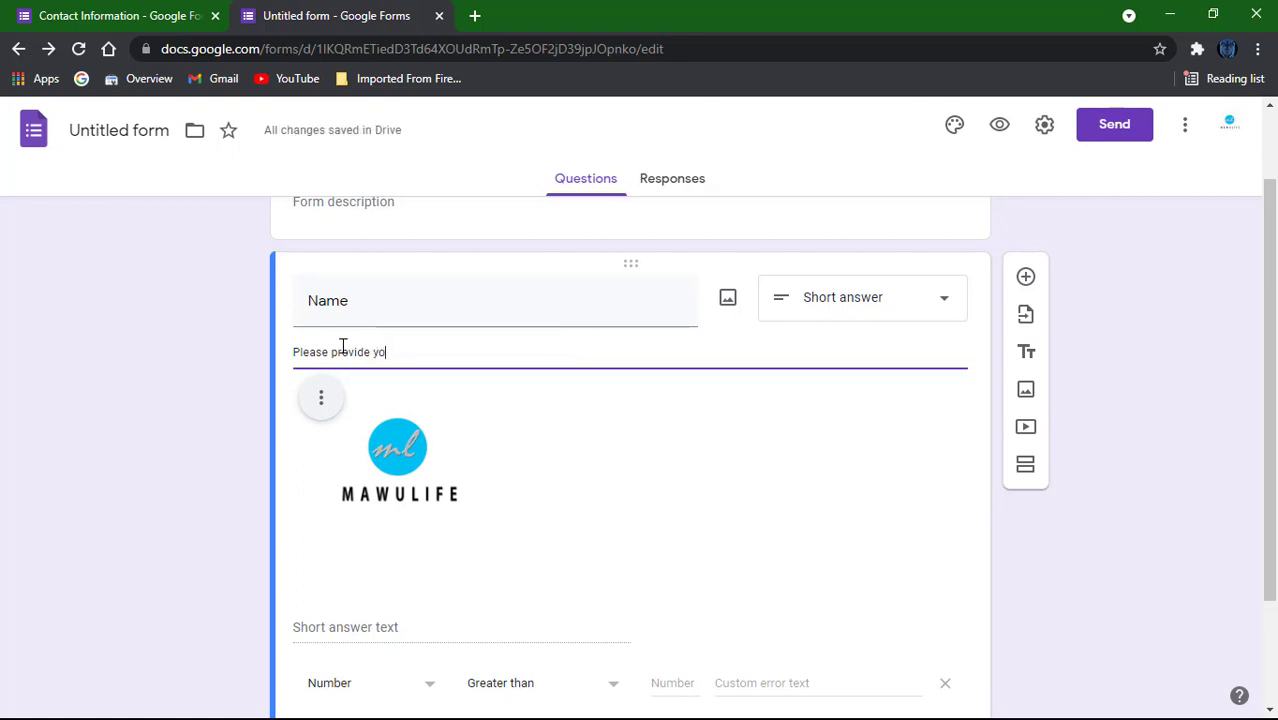
text(ur full)
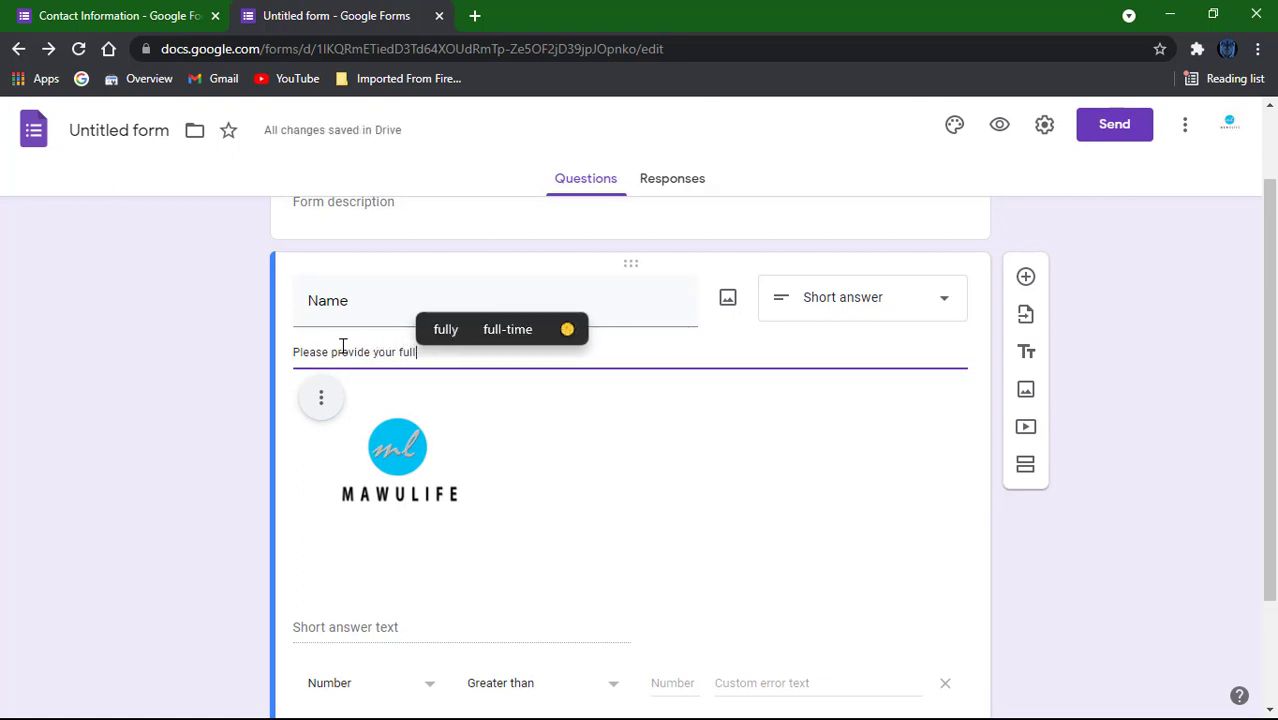
text(name)
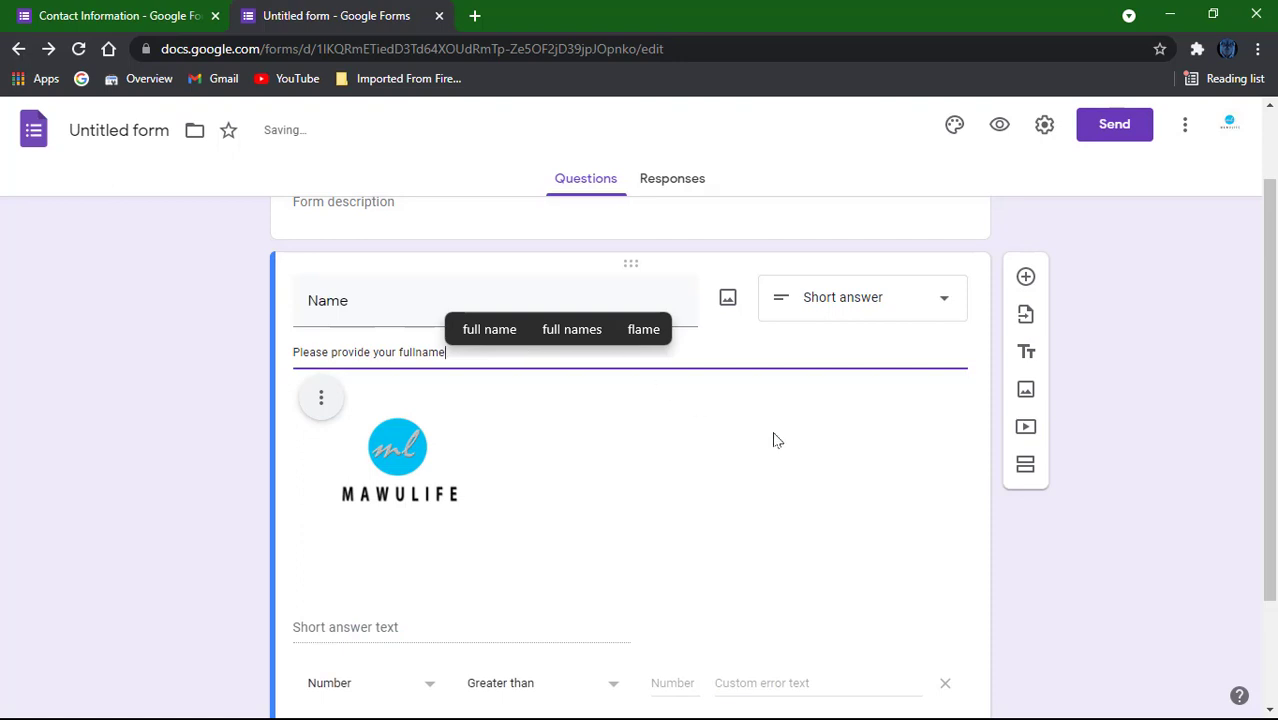
click(938, 443)
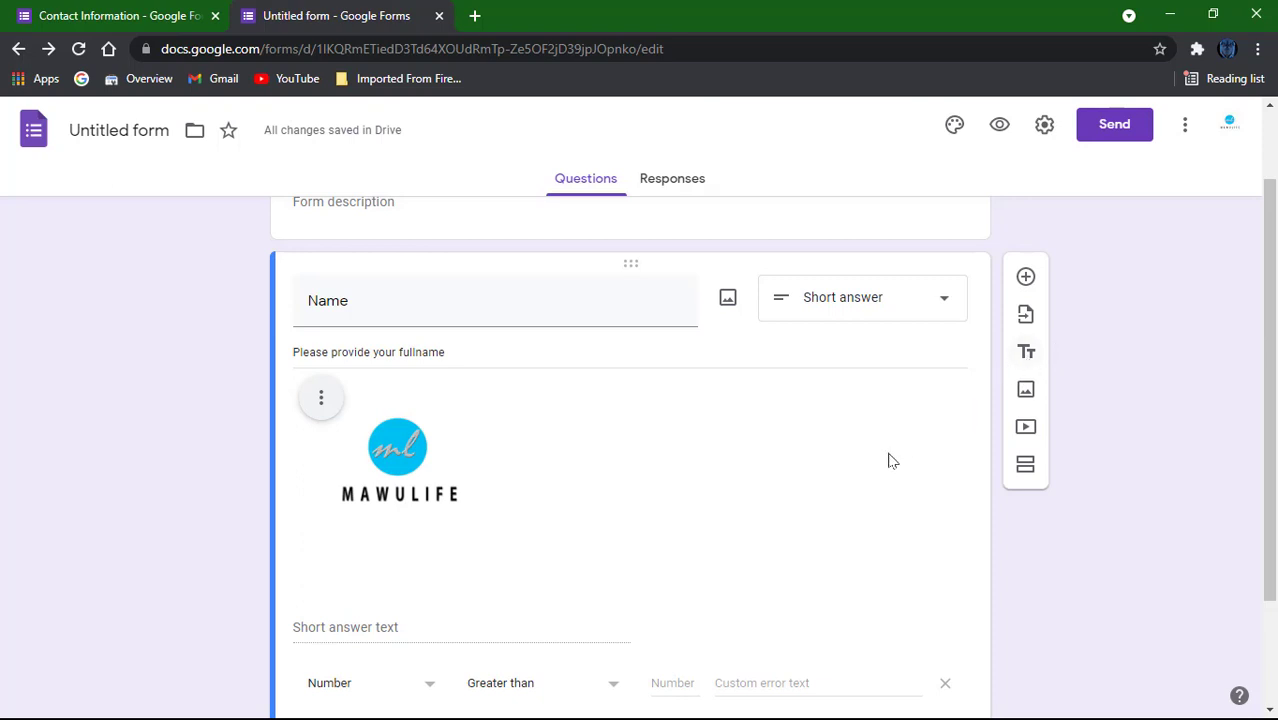
scroll(887, 456, up, 1)
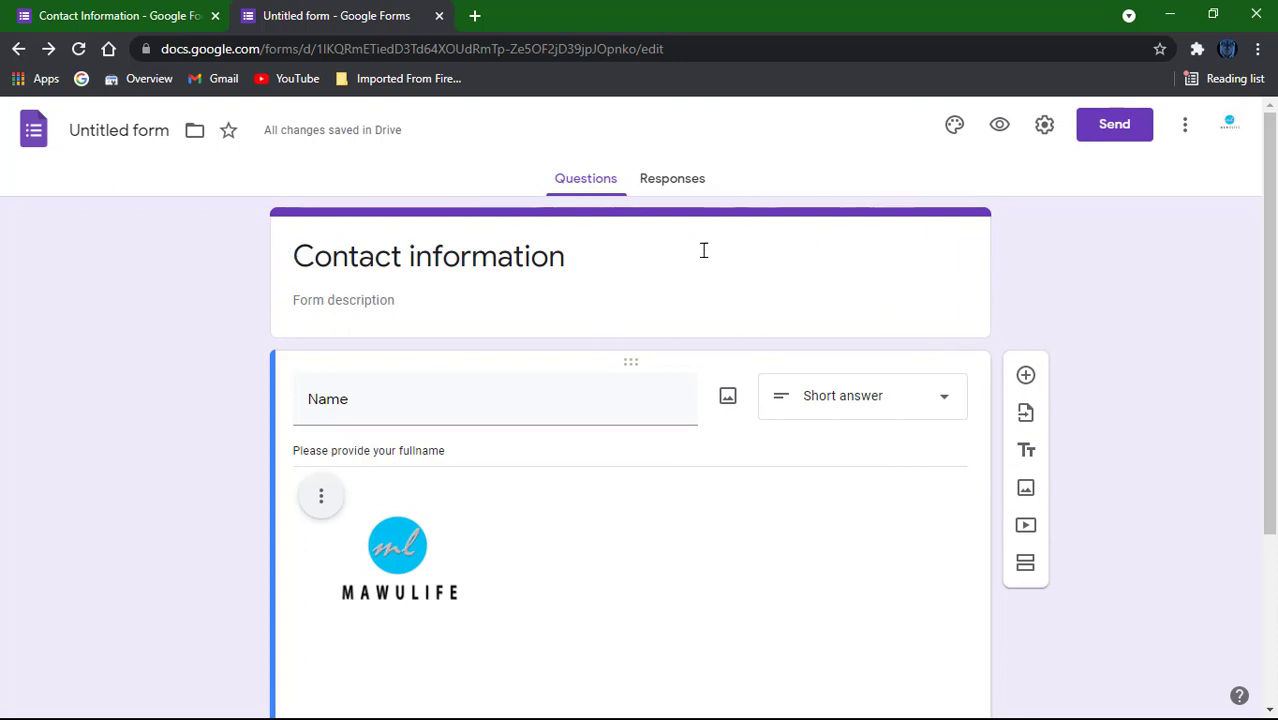
click(756, 265)
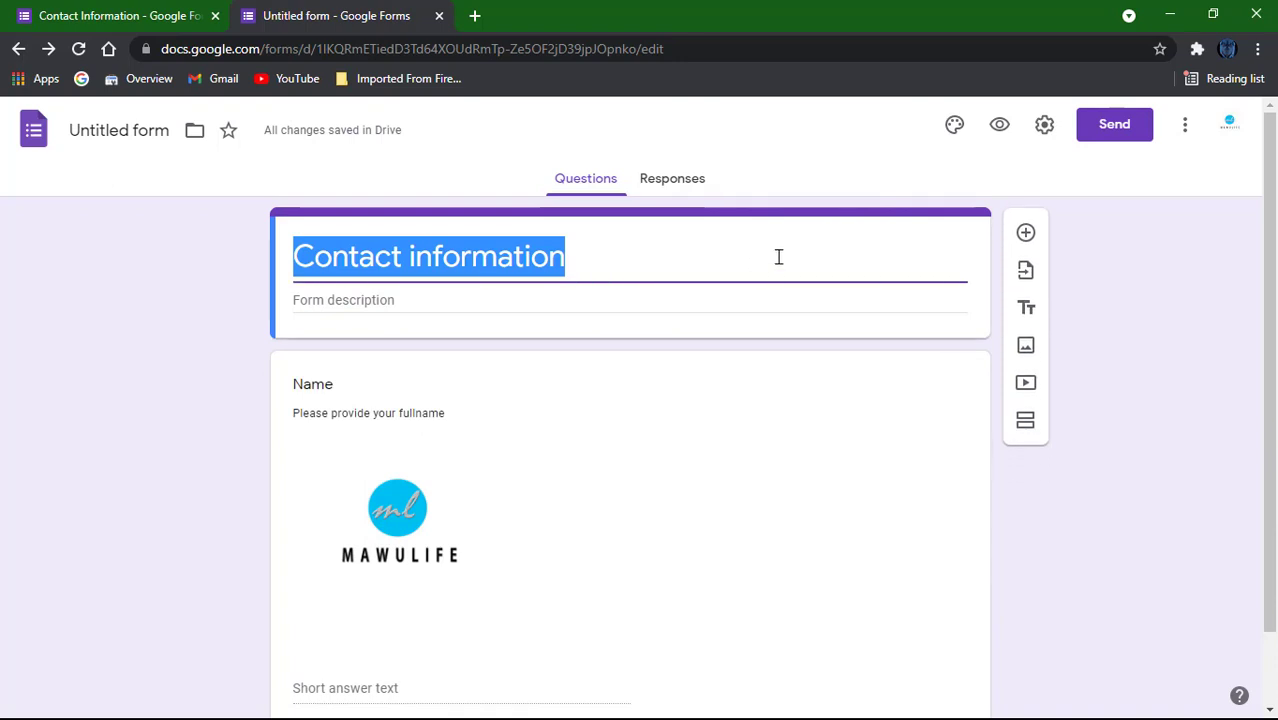
right_click(778, 257)
click(738, 257)
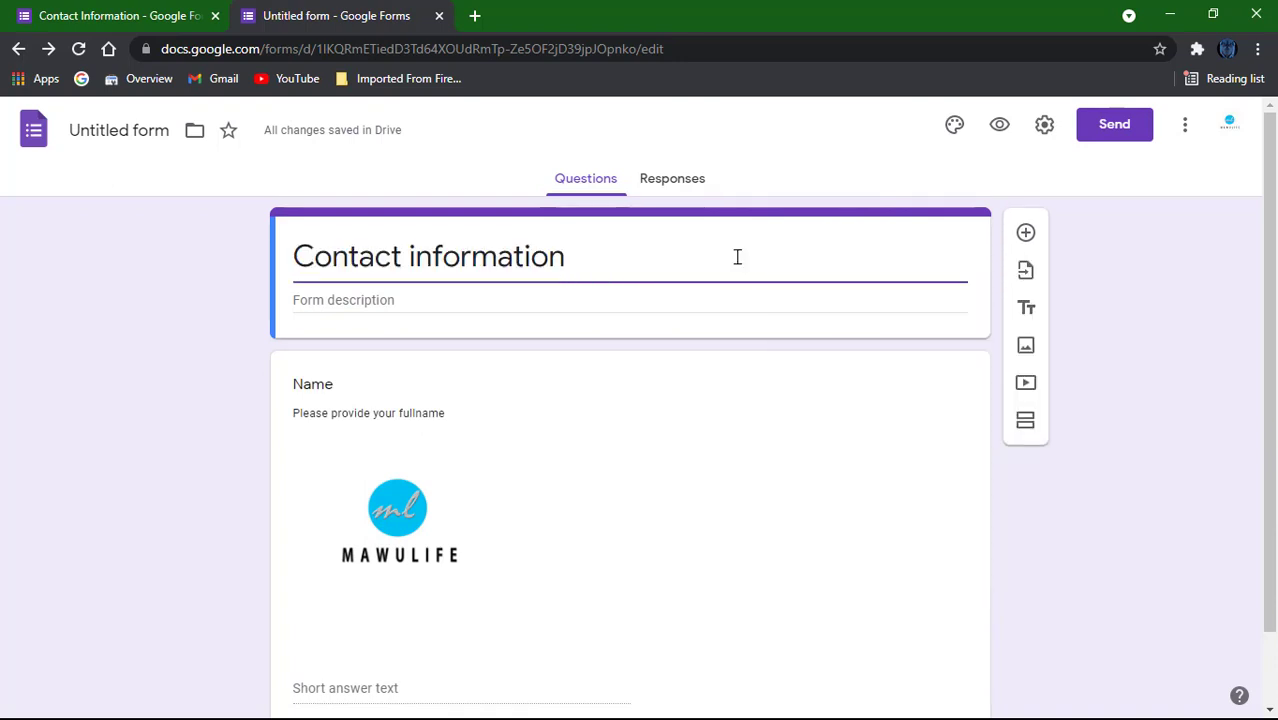
click(567, 298)
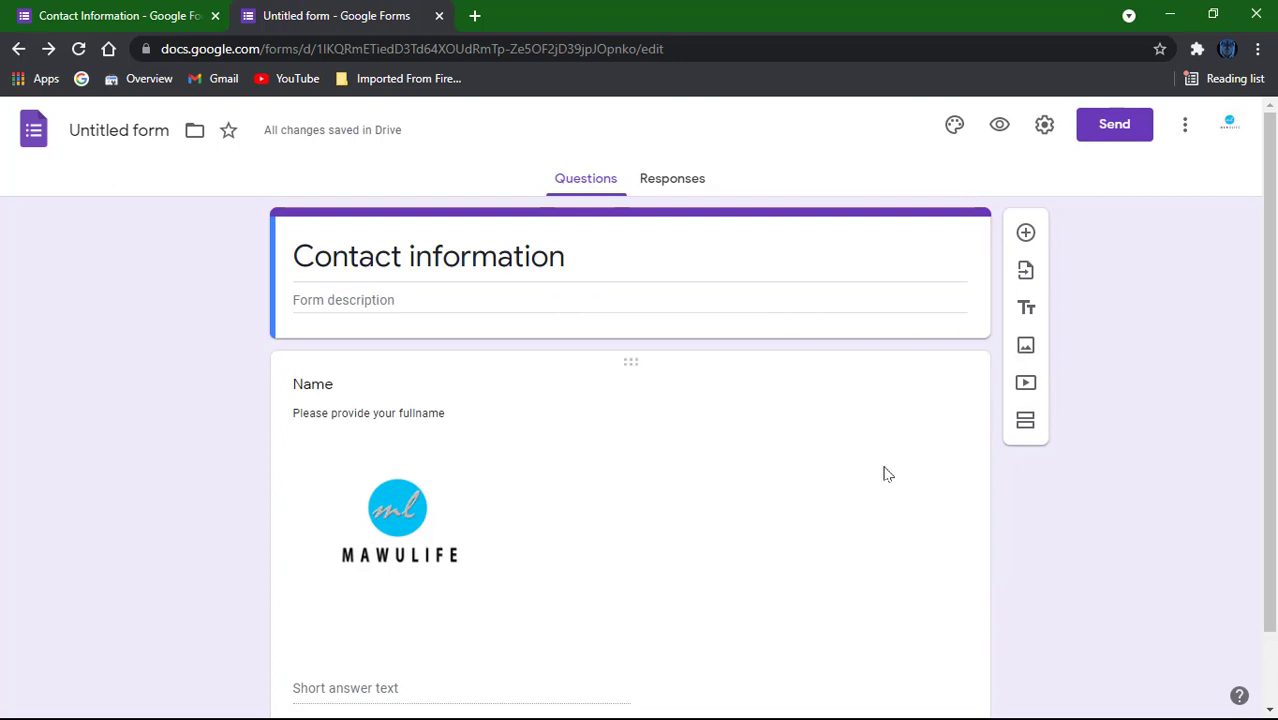
scroll(884, 474, down, 1)
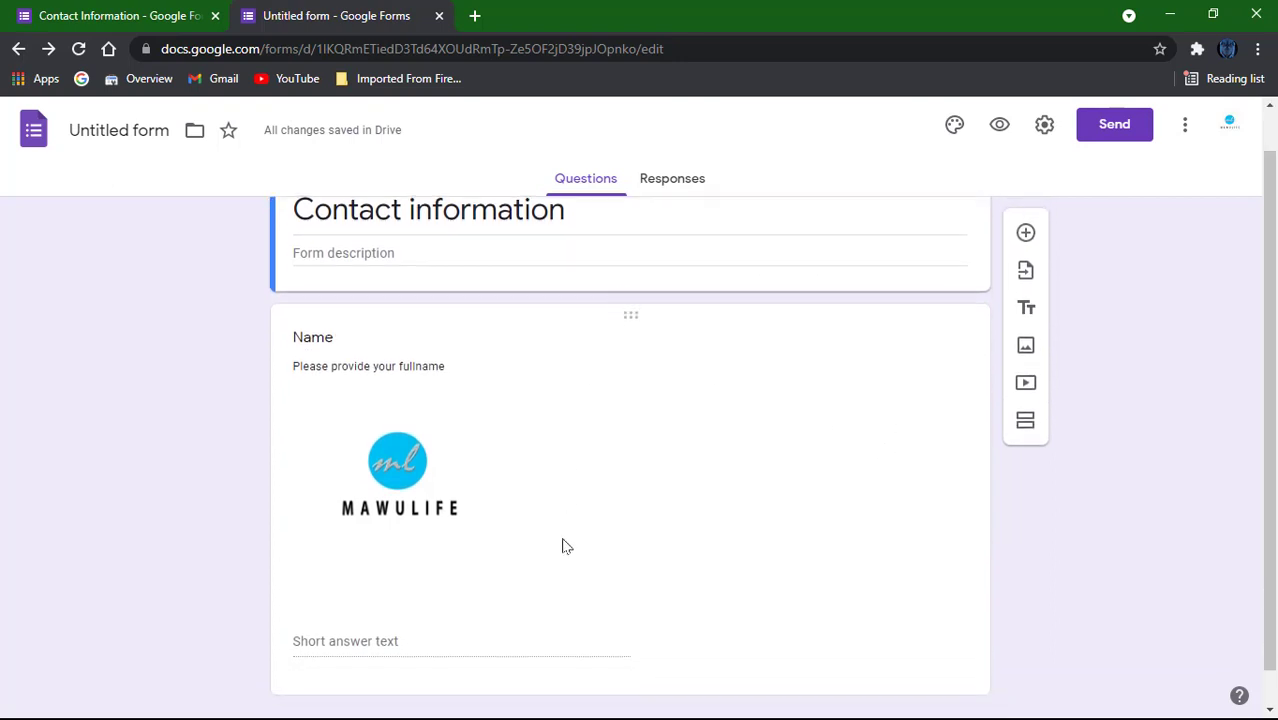
scroll(562, 545, down, 1)
scroll(562, 545, up, 1)
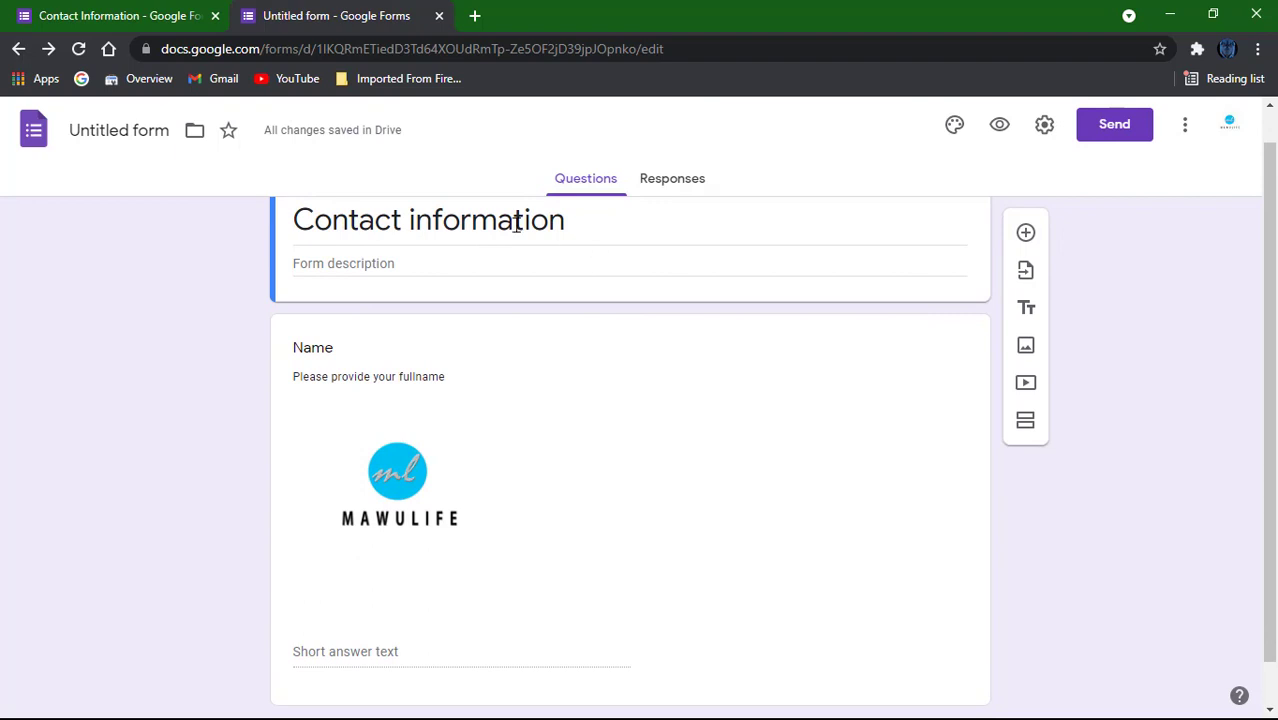
scroll(552, 440, down, 1)
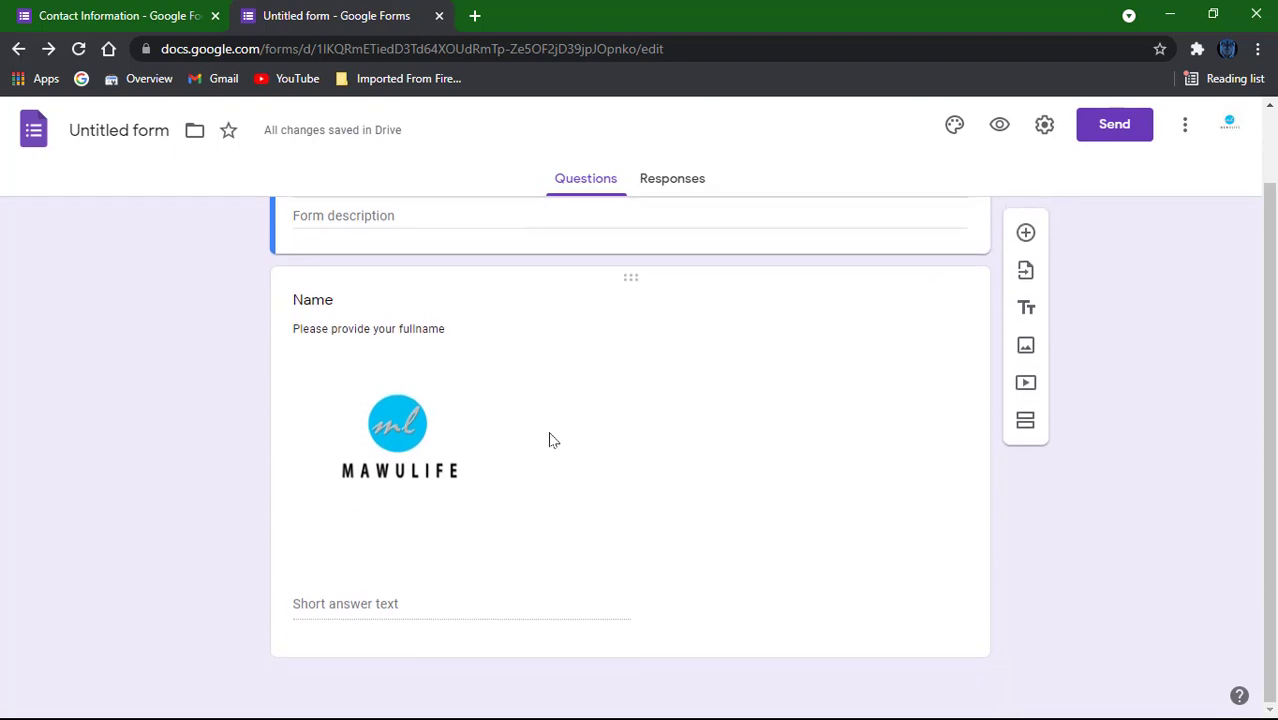
Add a blank multiple-choice question directly after the Name question
click(537, 530)
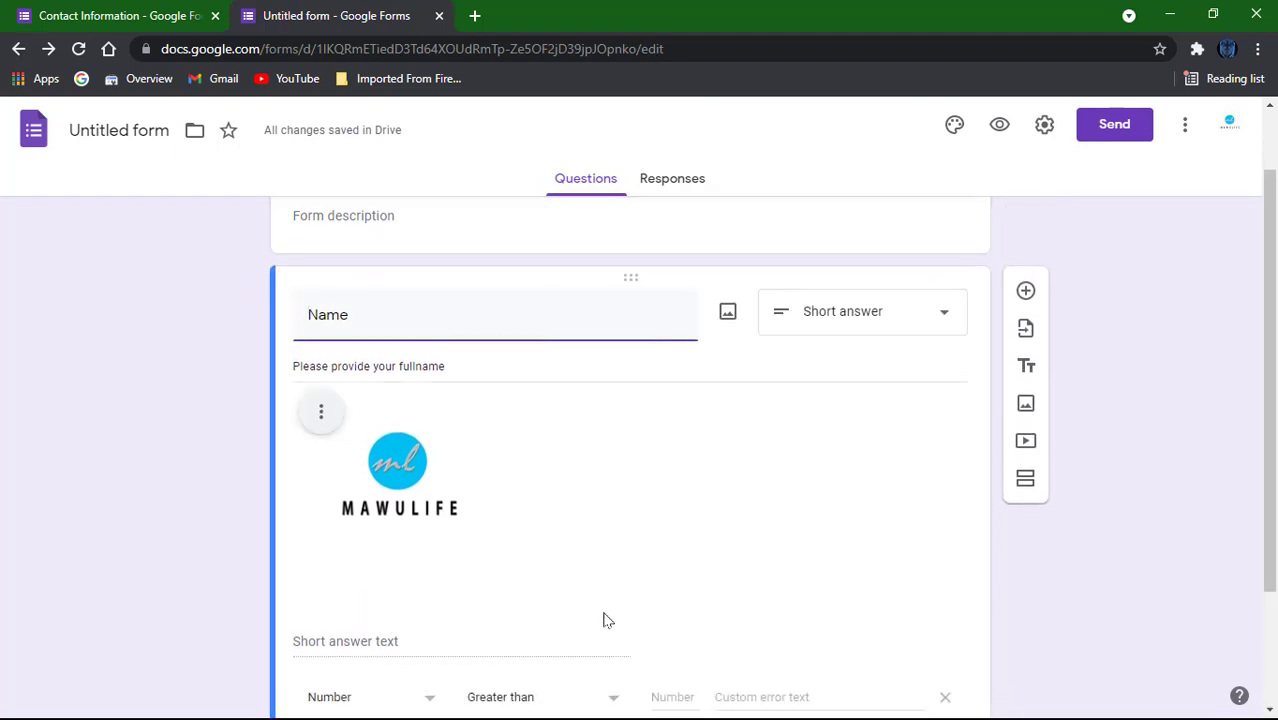
scroll(602, 616, down, 3)
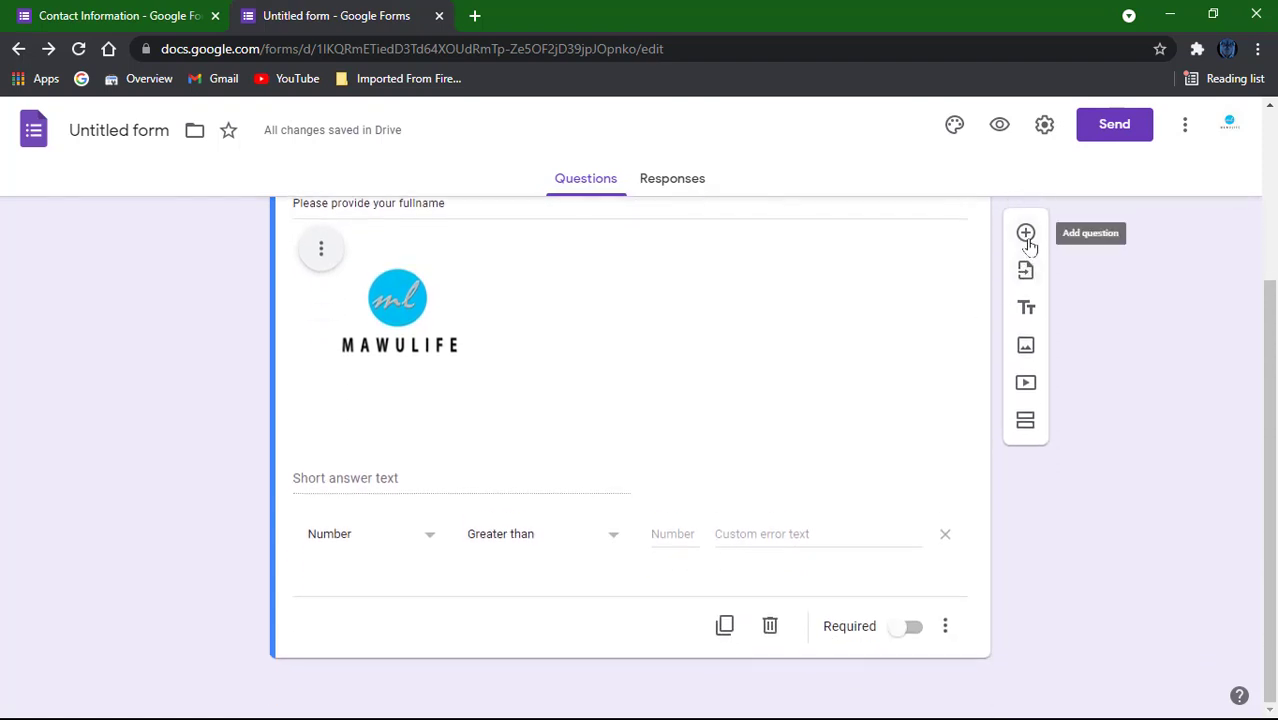
click(1027, 236)
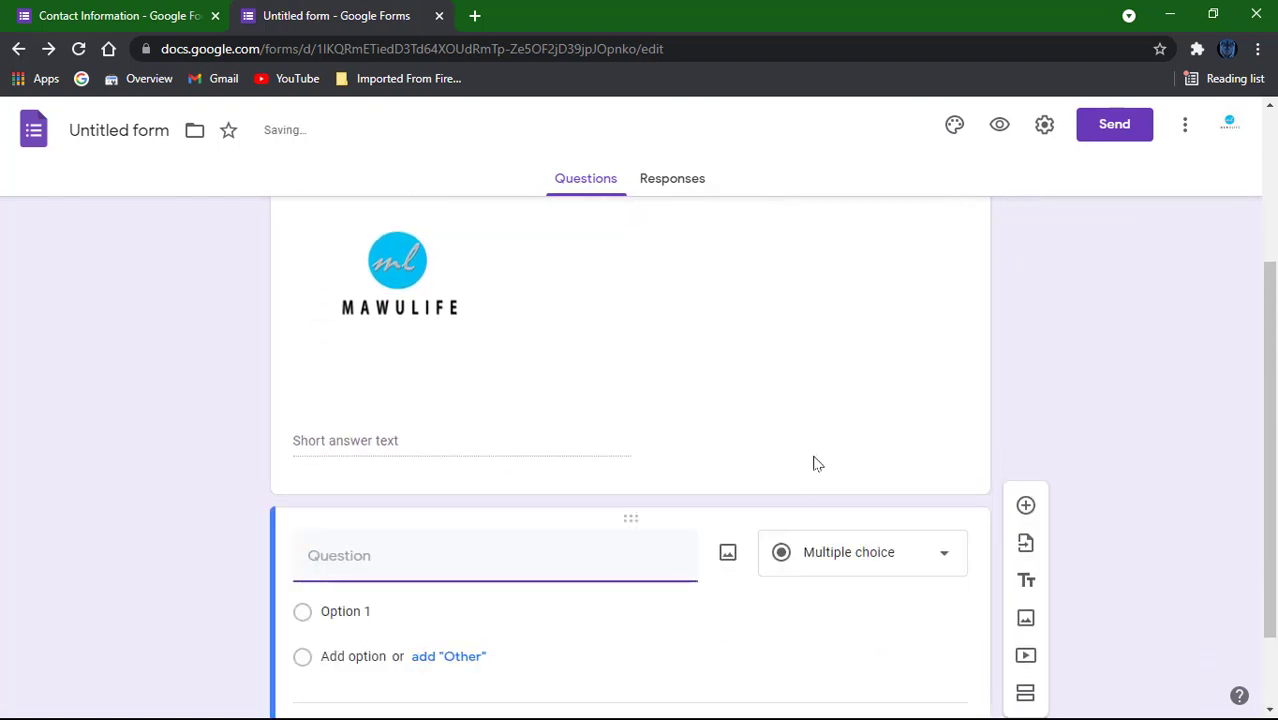
Add a title and description block titled "Employment Details" and move it above the blank multiple-choice question
click(1027, 583)
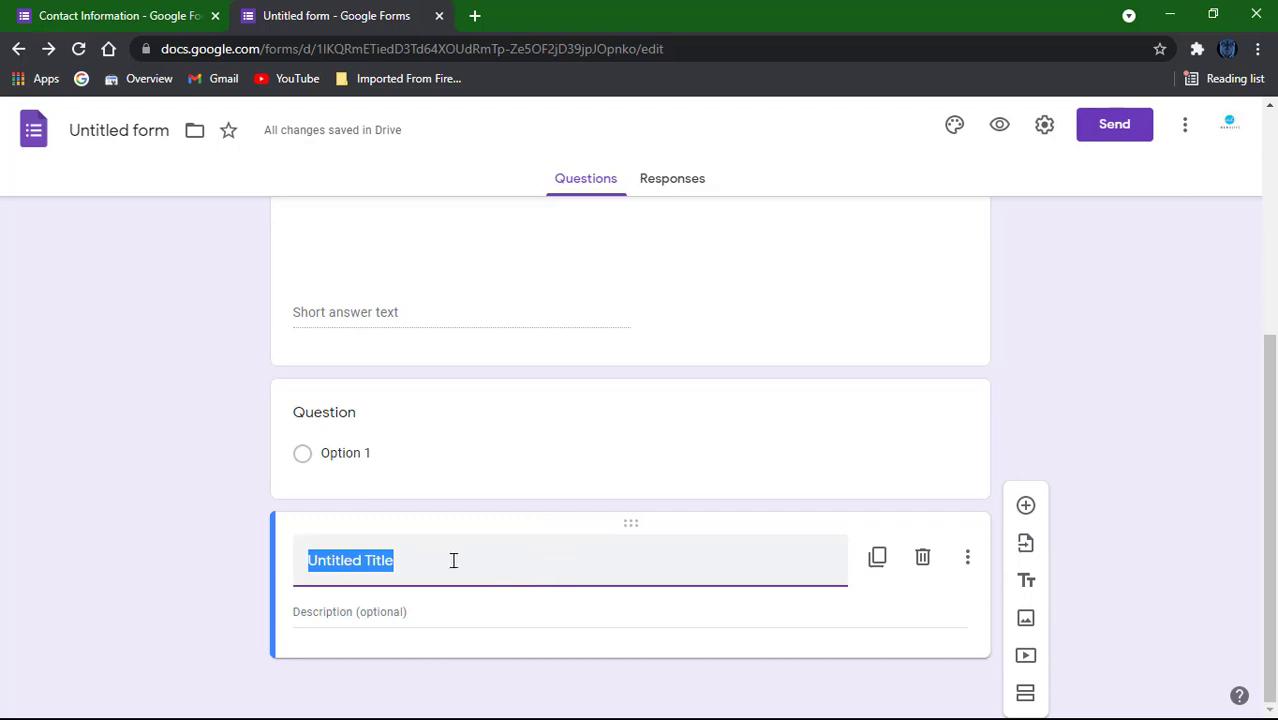
text(am)
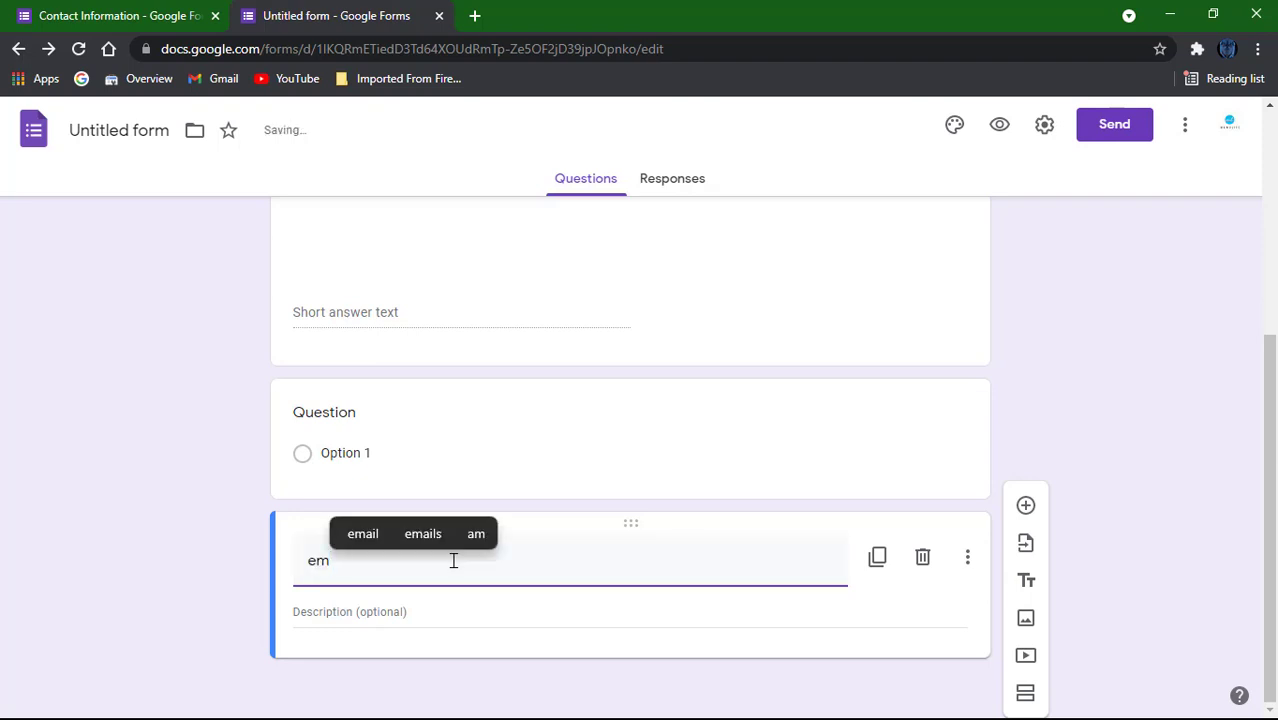
key(BackSpace)
key(BackSpace)
text(Pla)
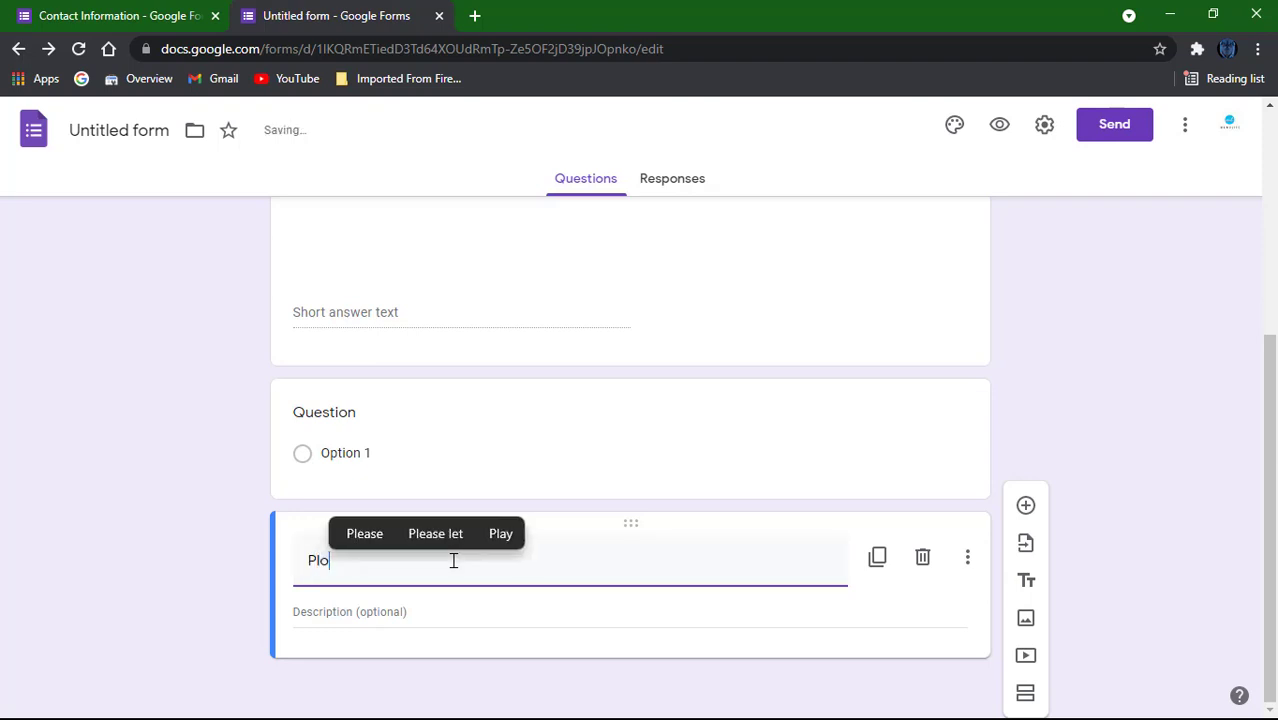
key(BackSpace)
key(BackSpace)
key(BackSpace)
text(Em)
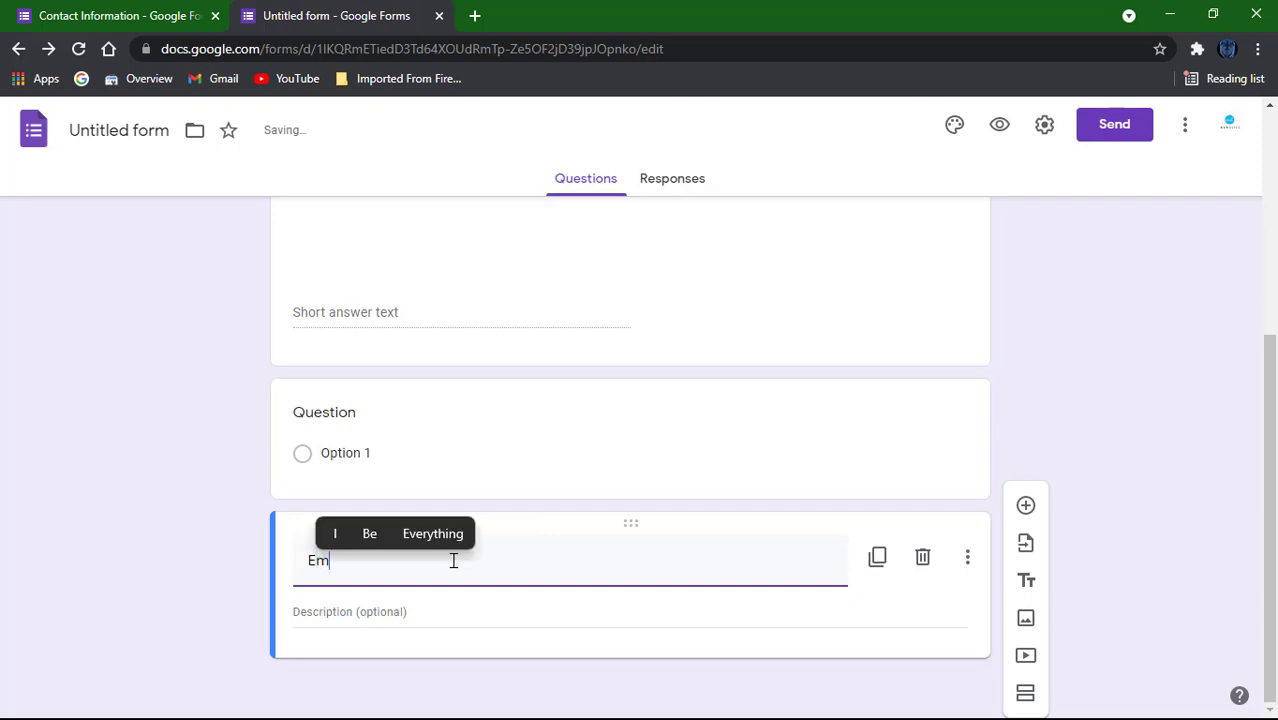
text(ployment)
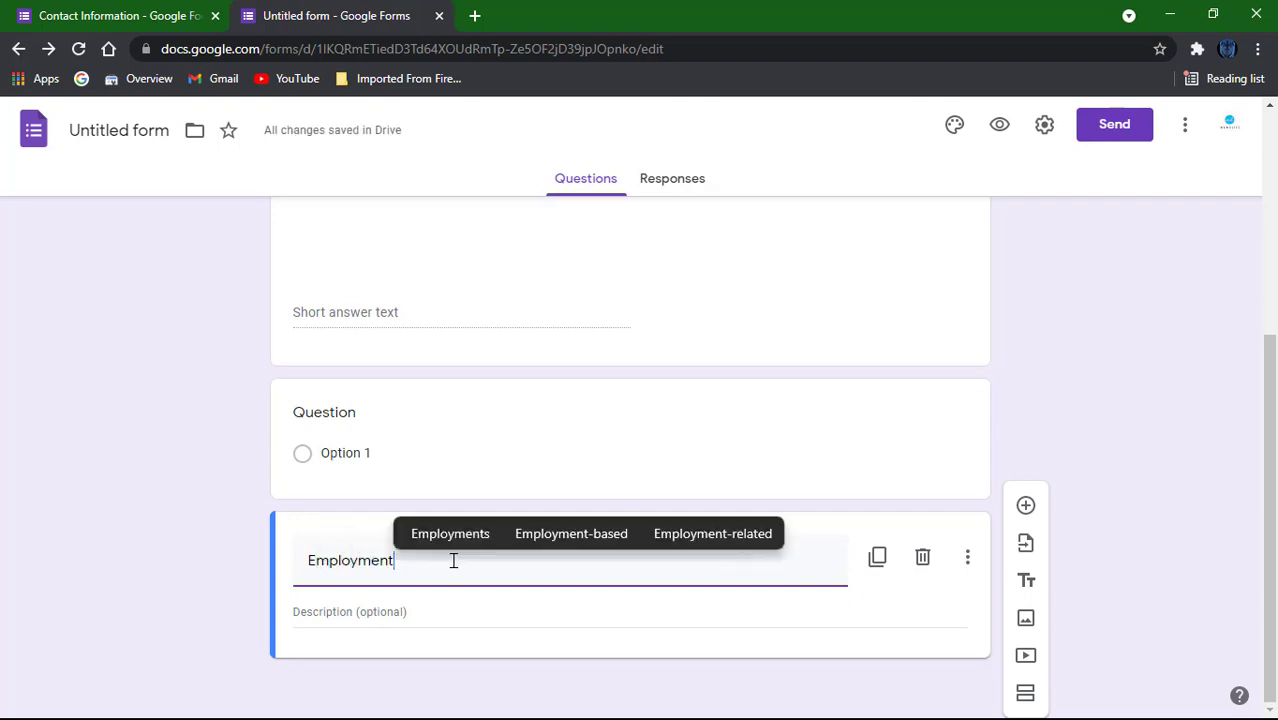
text( Details)
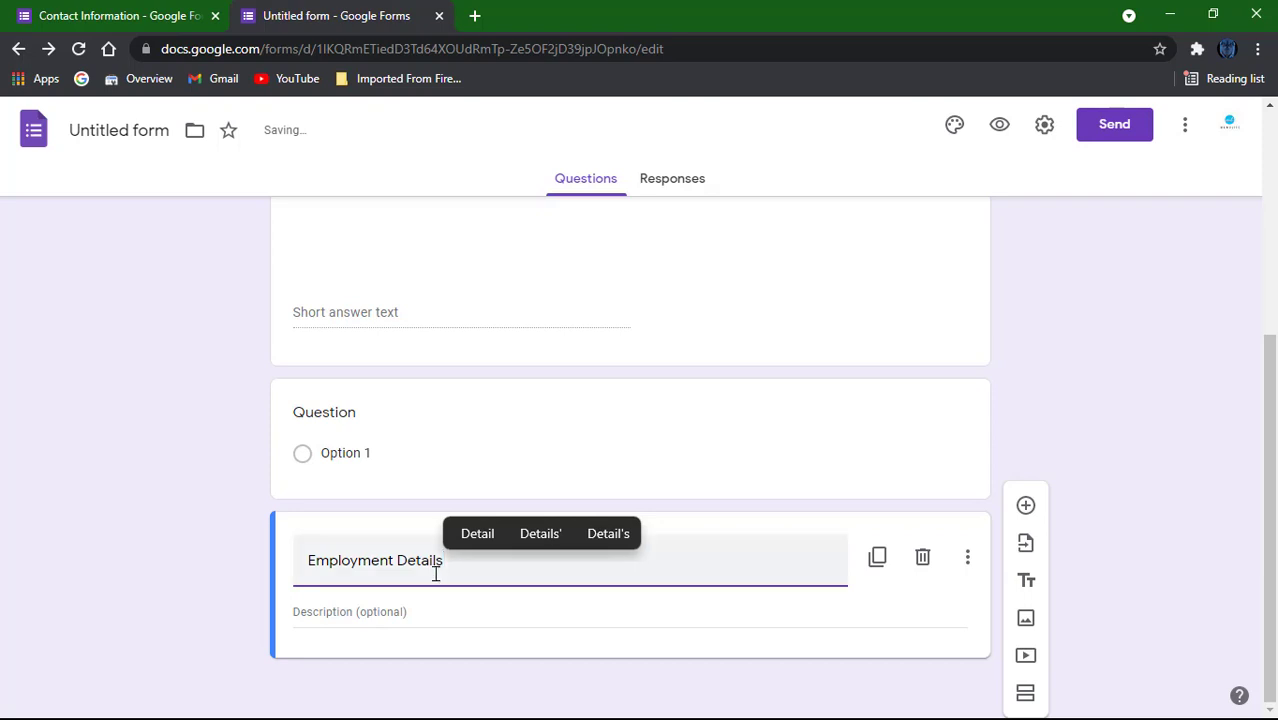
click(384, 610)
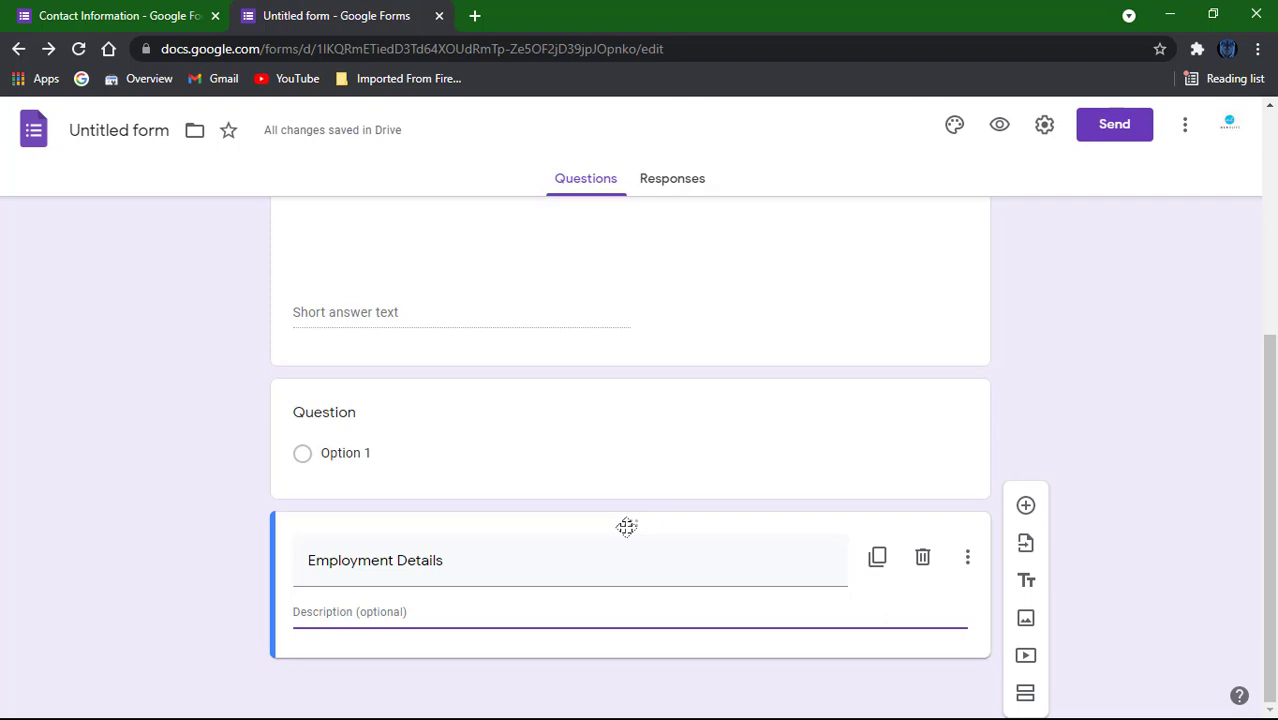
drag(626, 527, 625, 383)
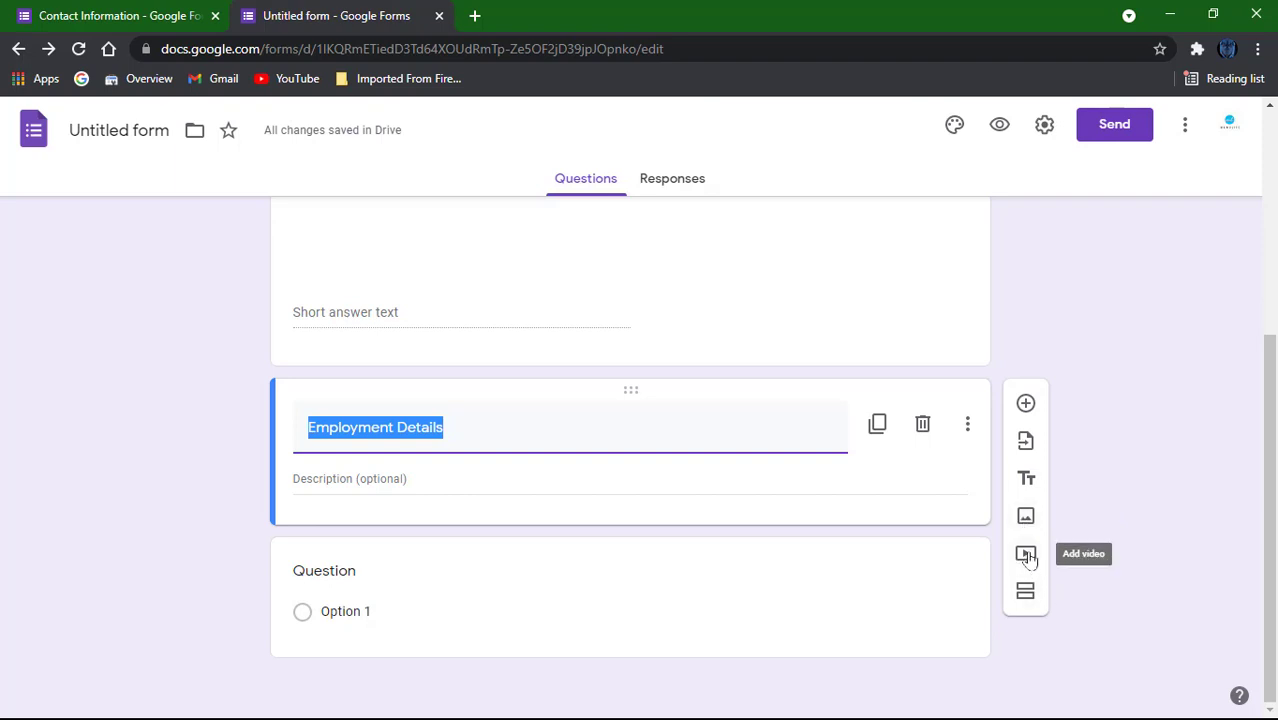
Start adding a video after the blank question, look at the URL option, and search YouTube for "mawulife tech"
click(611, 594)
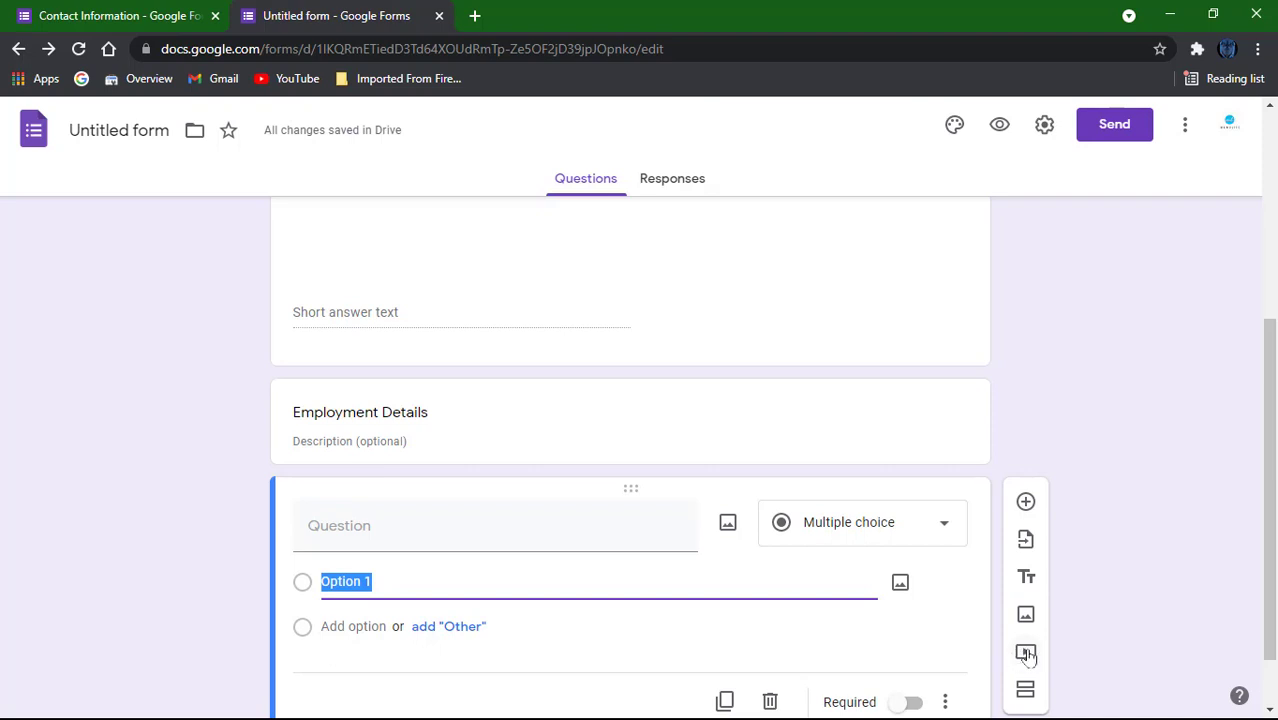
click(1026, 654)
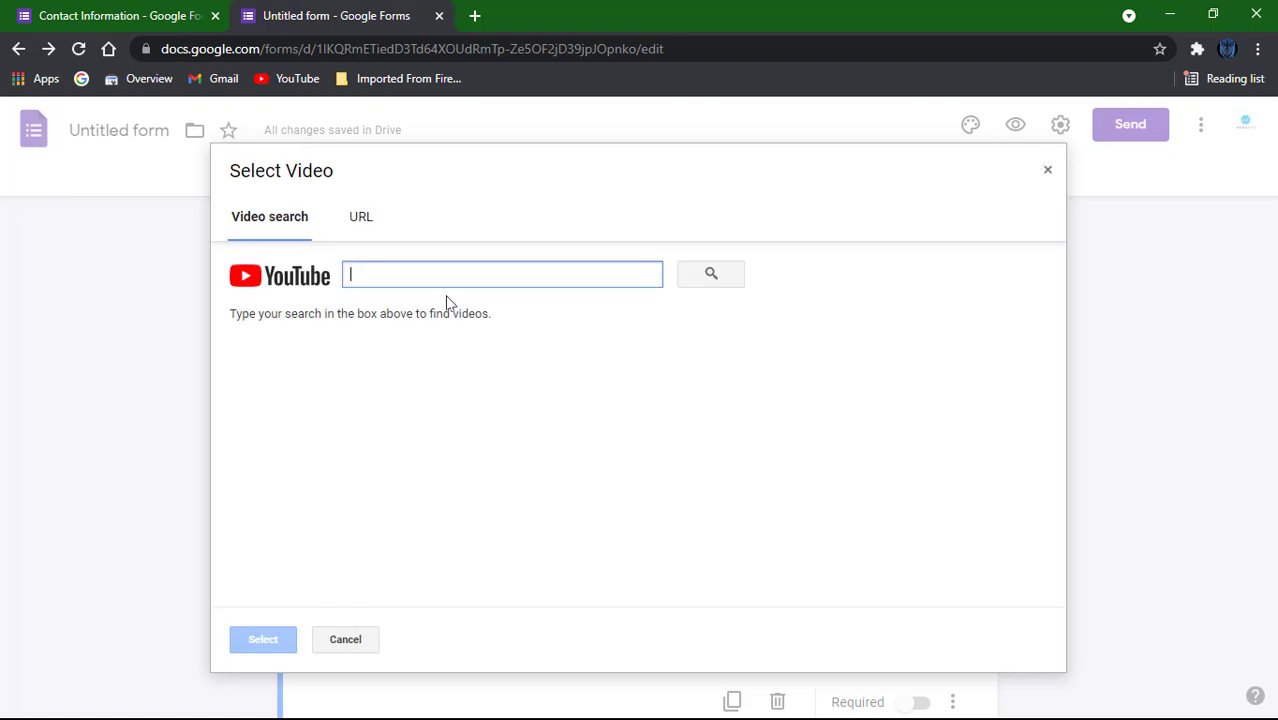
click(360, 219)
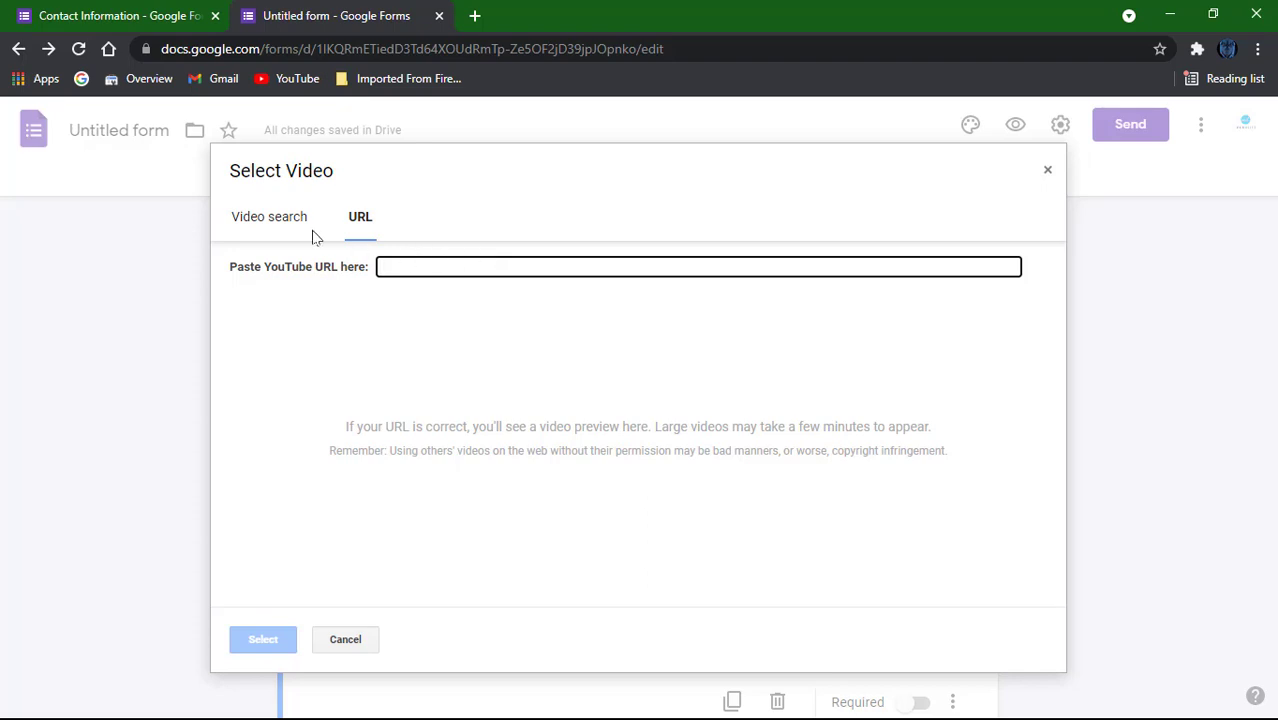
click(268, 220)
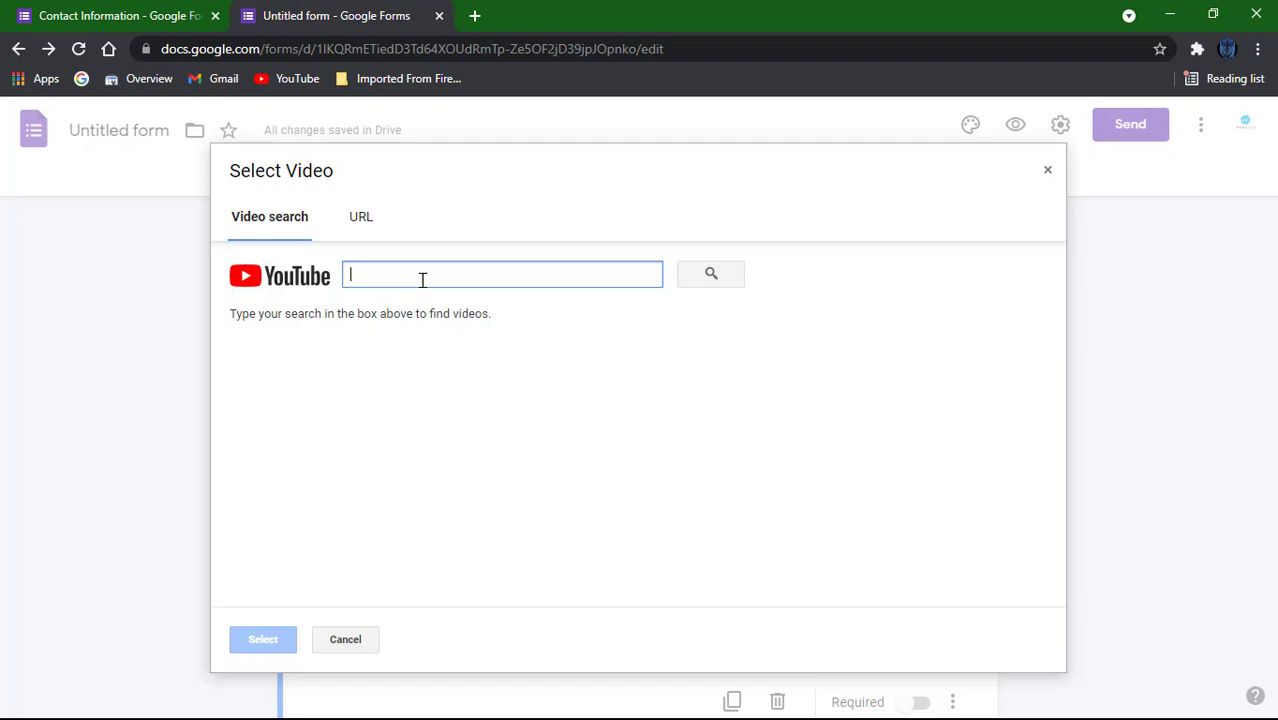
text(mawulife )
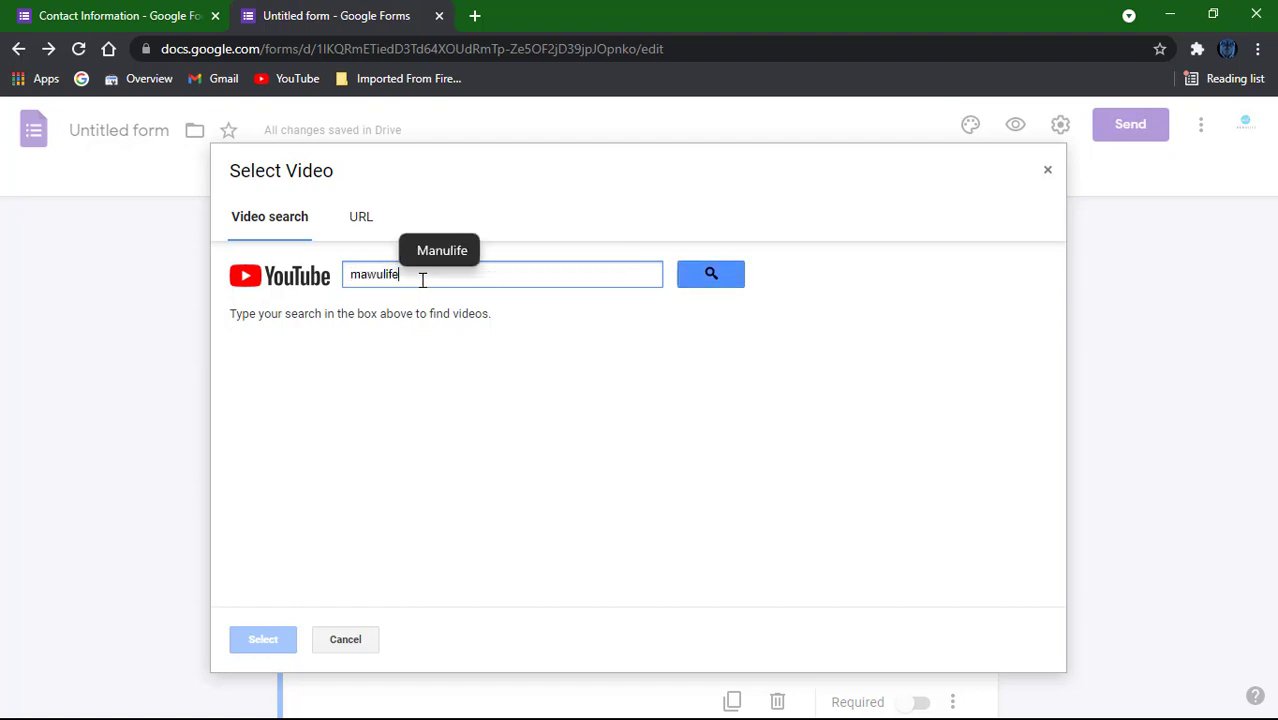
text(tech)
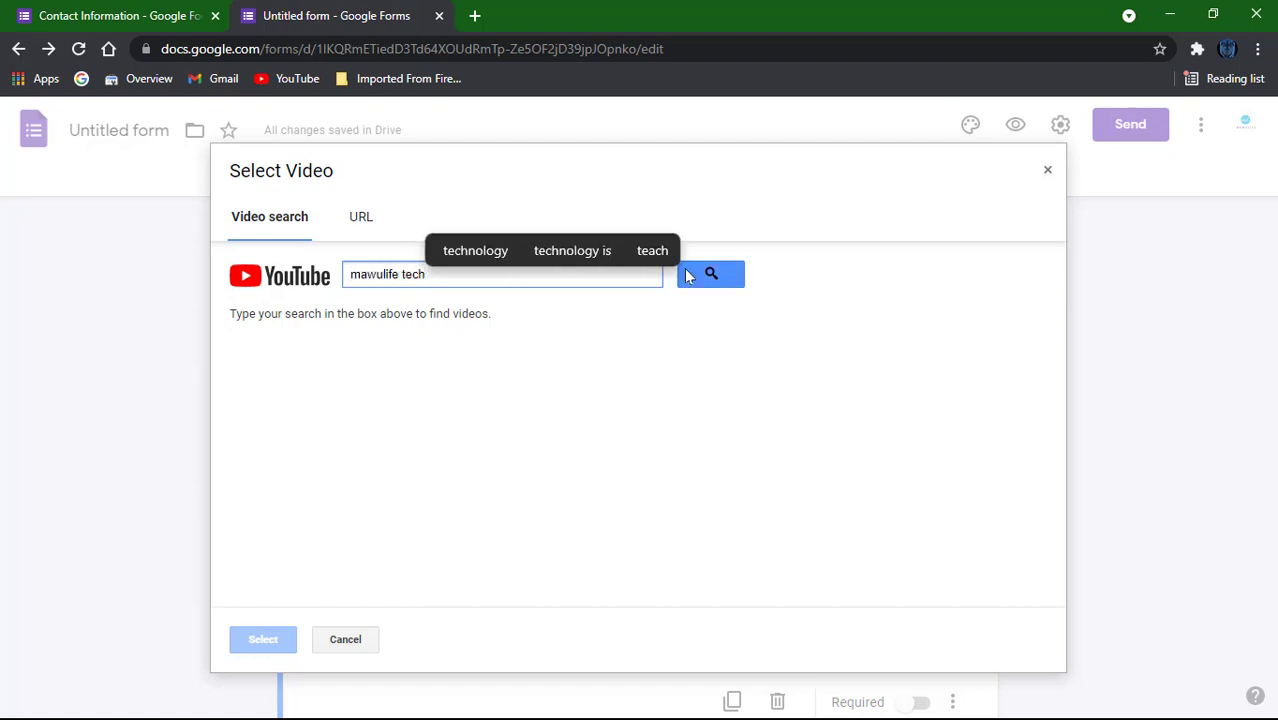
click(741, 275)
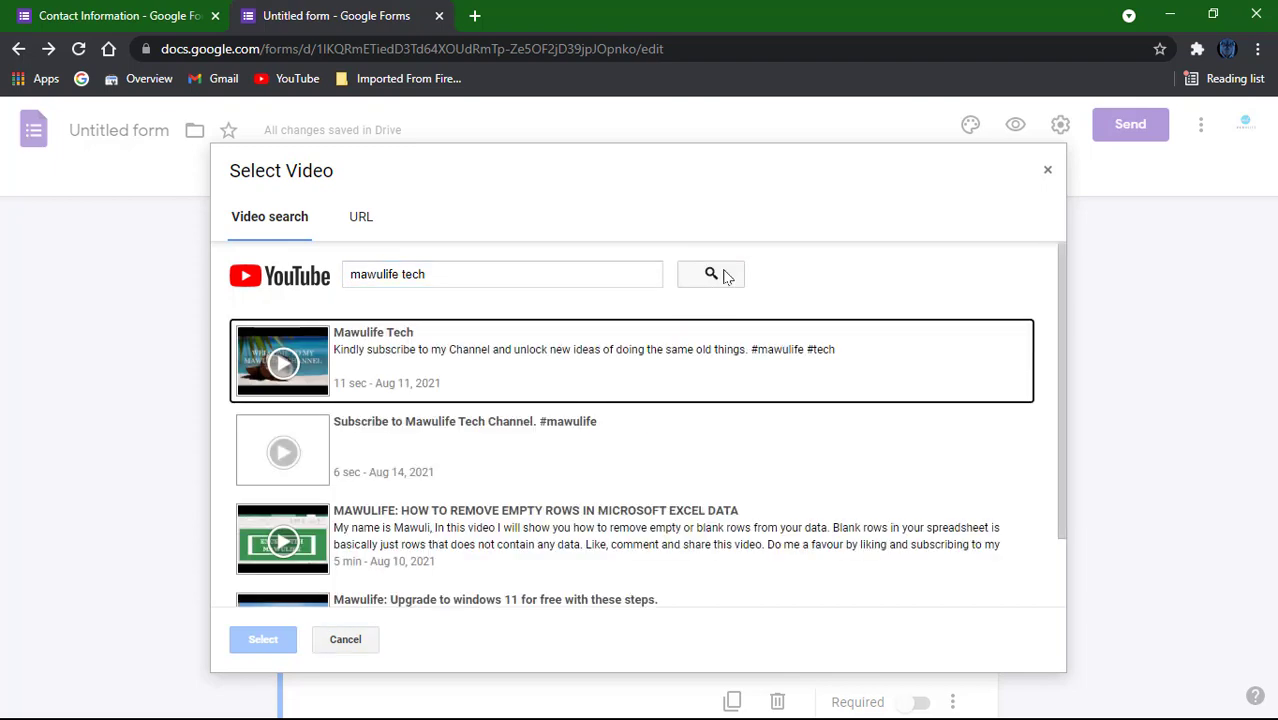
Look through the video results and insert the 11-second "Mawulife Tech" video into the form
scroll(510, 470, down, 2)
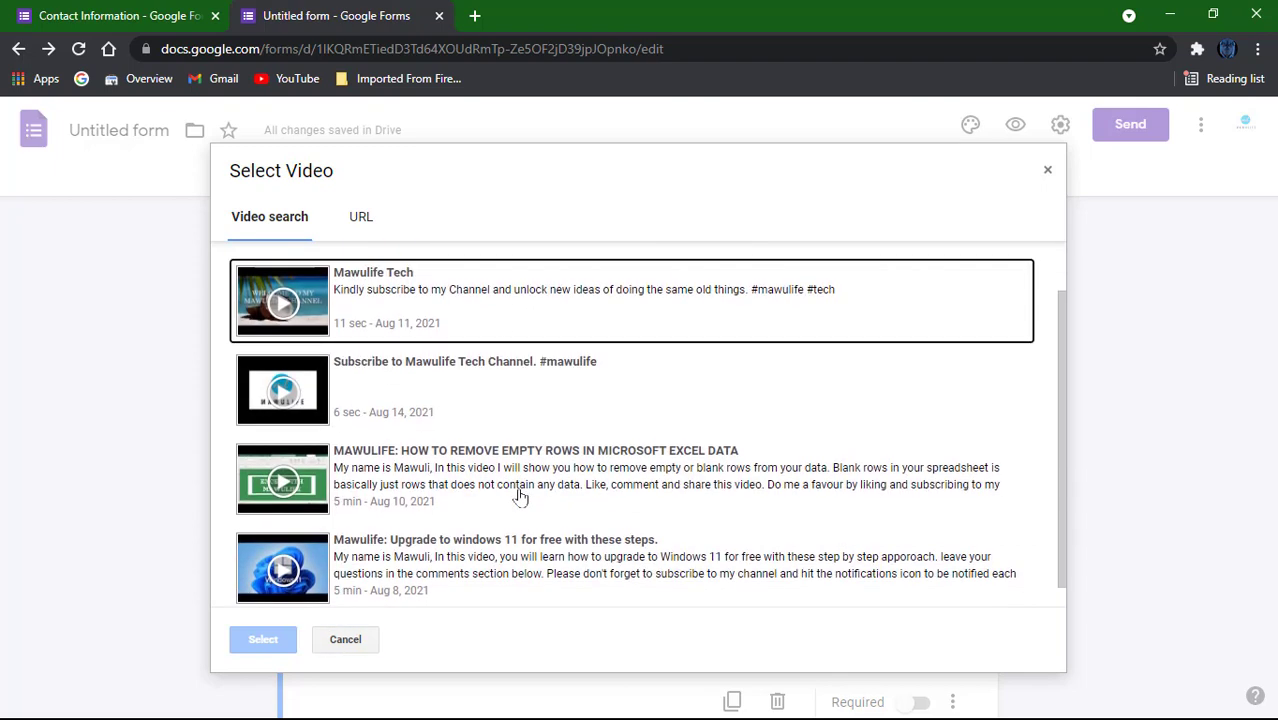
scroll(519, 494, up, 2)
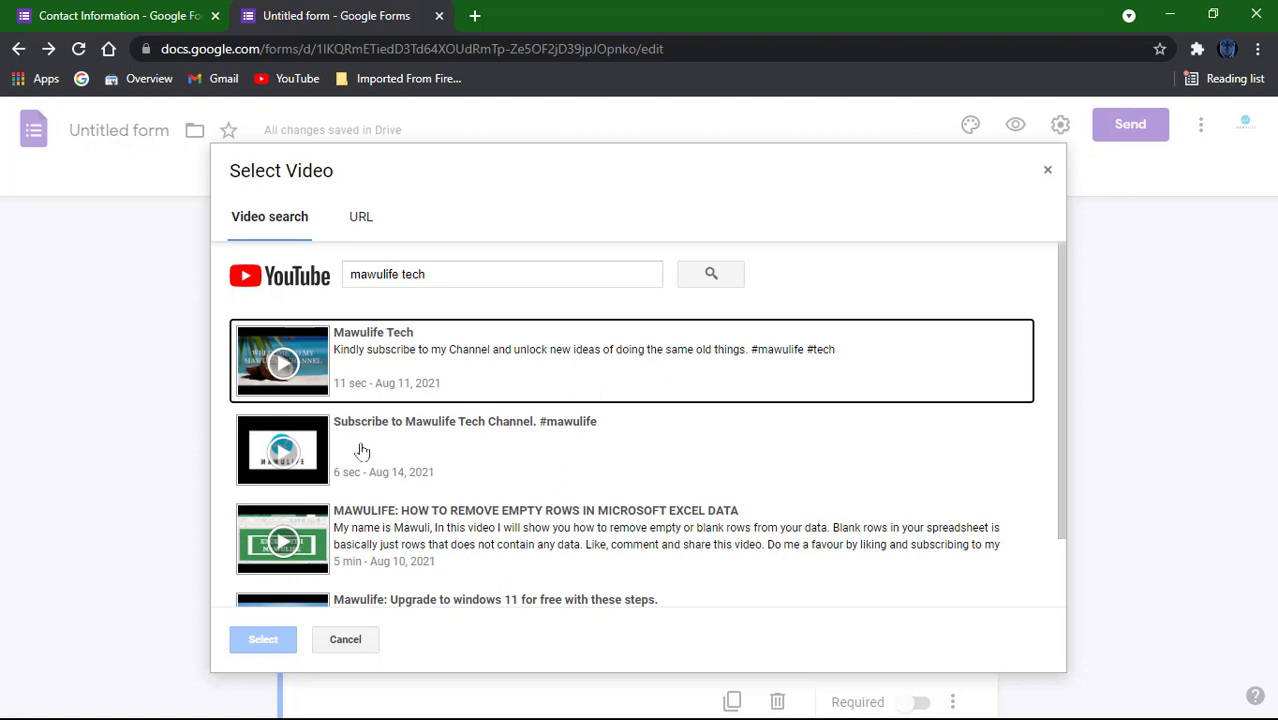
click(320, 360)
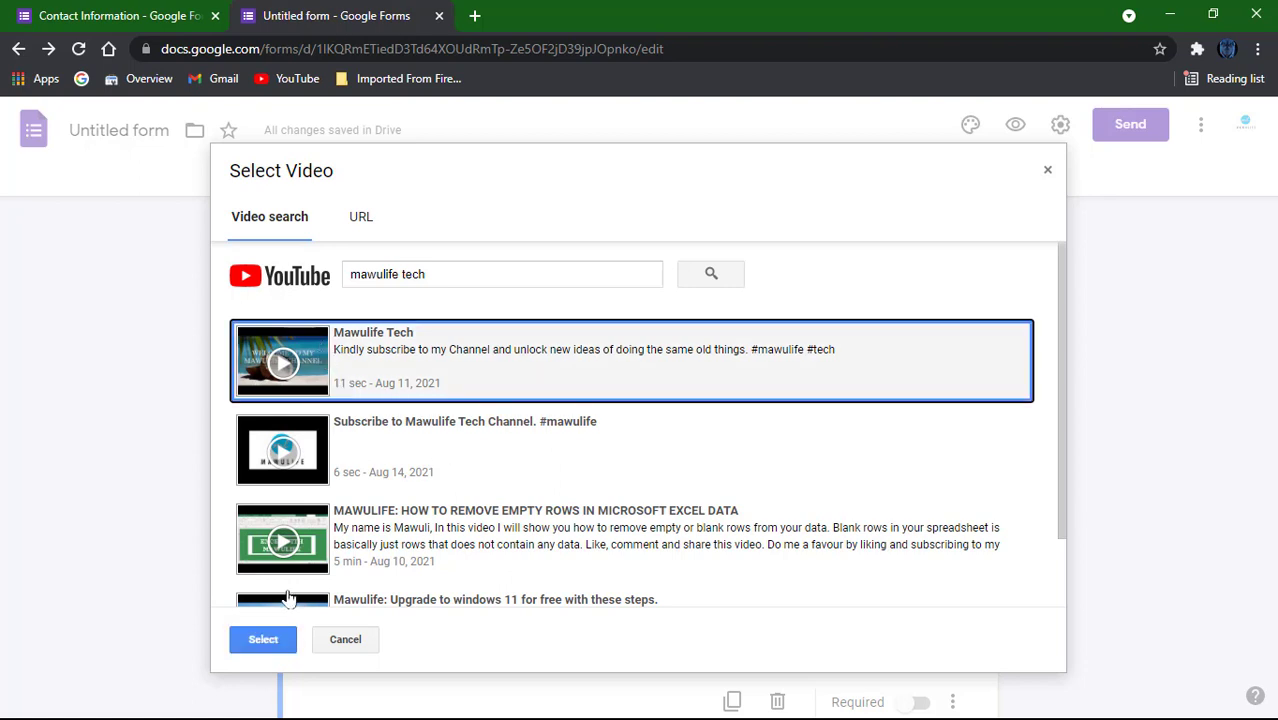
click(262, 640)
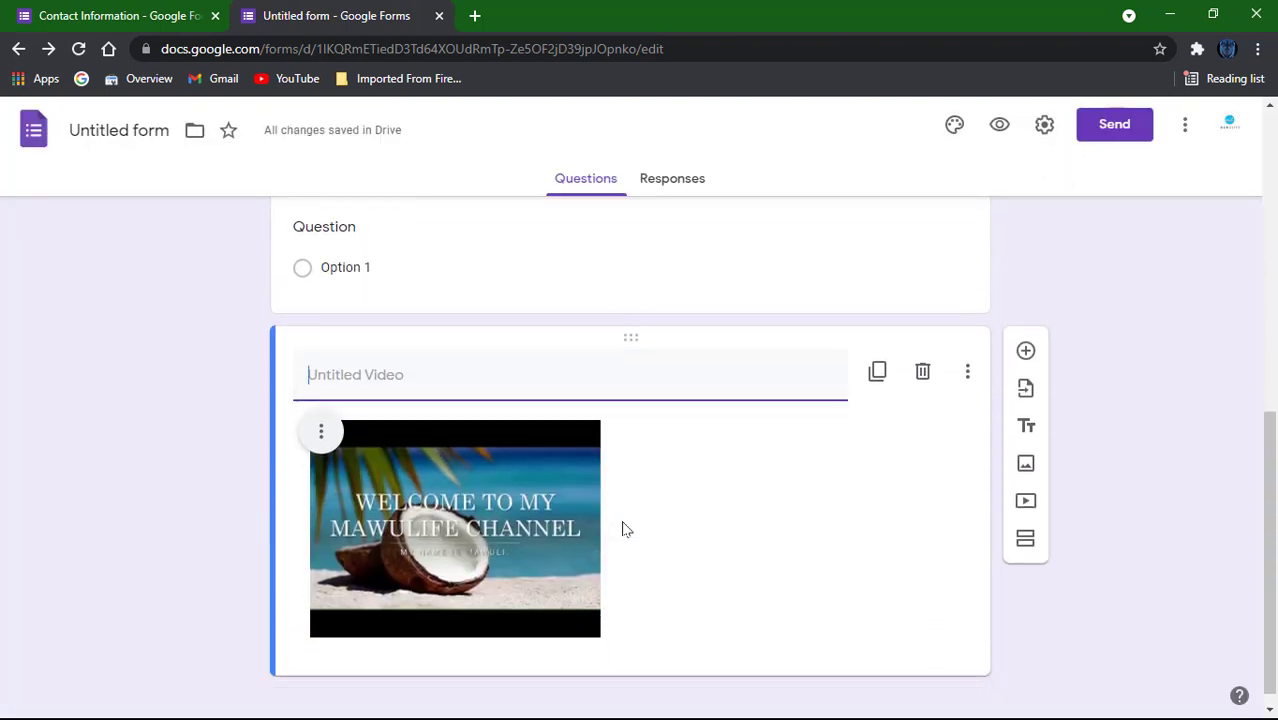
Title the inserted video "Welcome to my page"
text(Welcome)
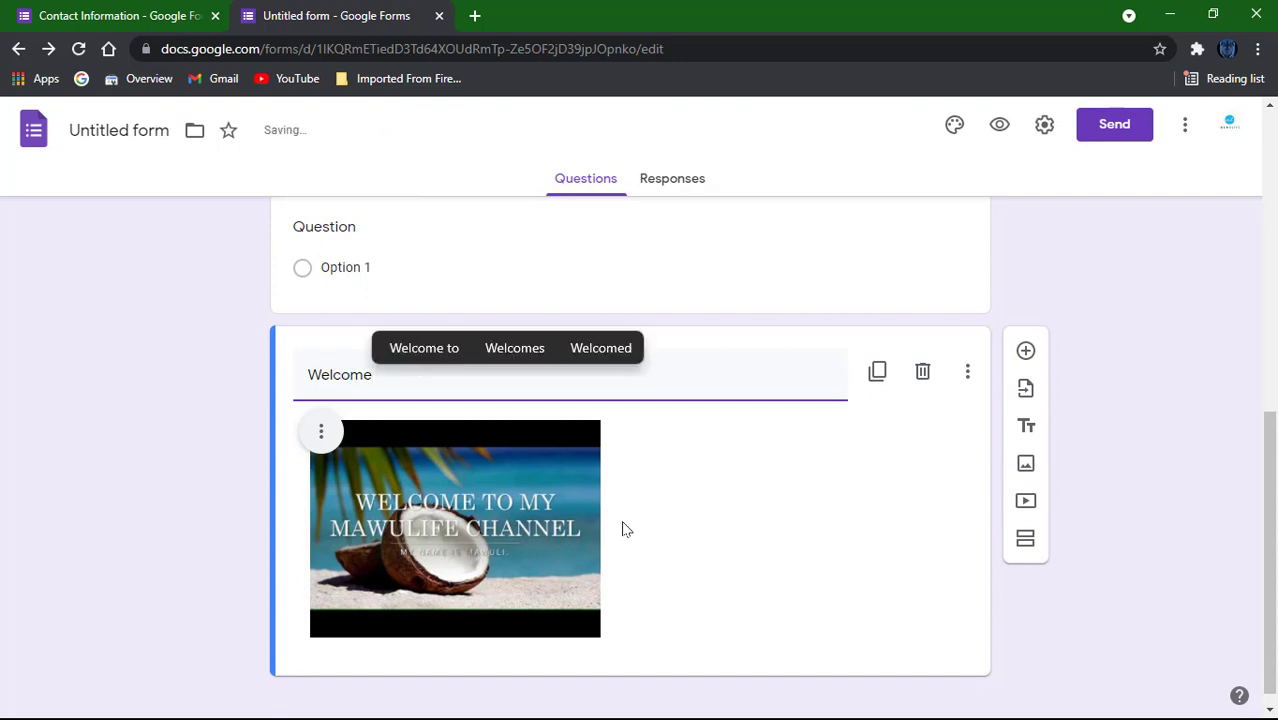
text( to ,my=)
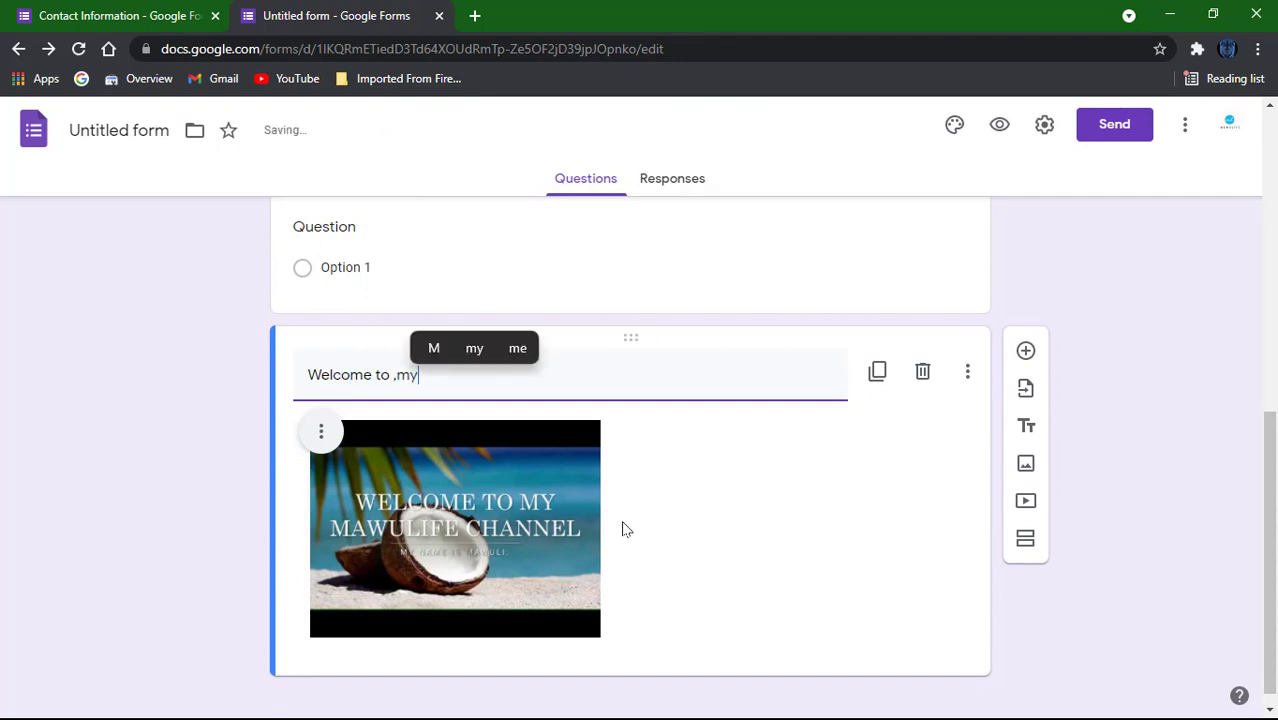
key(BackSpace)
key(BackSpace)
key(BackSpace)
key(BackSpace)
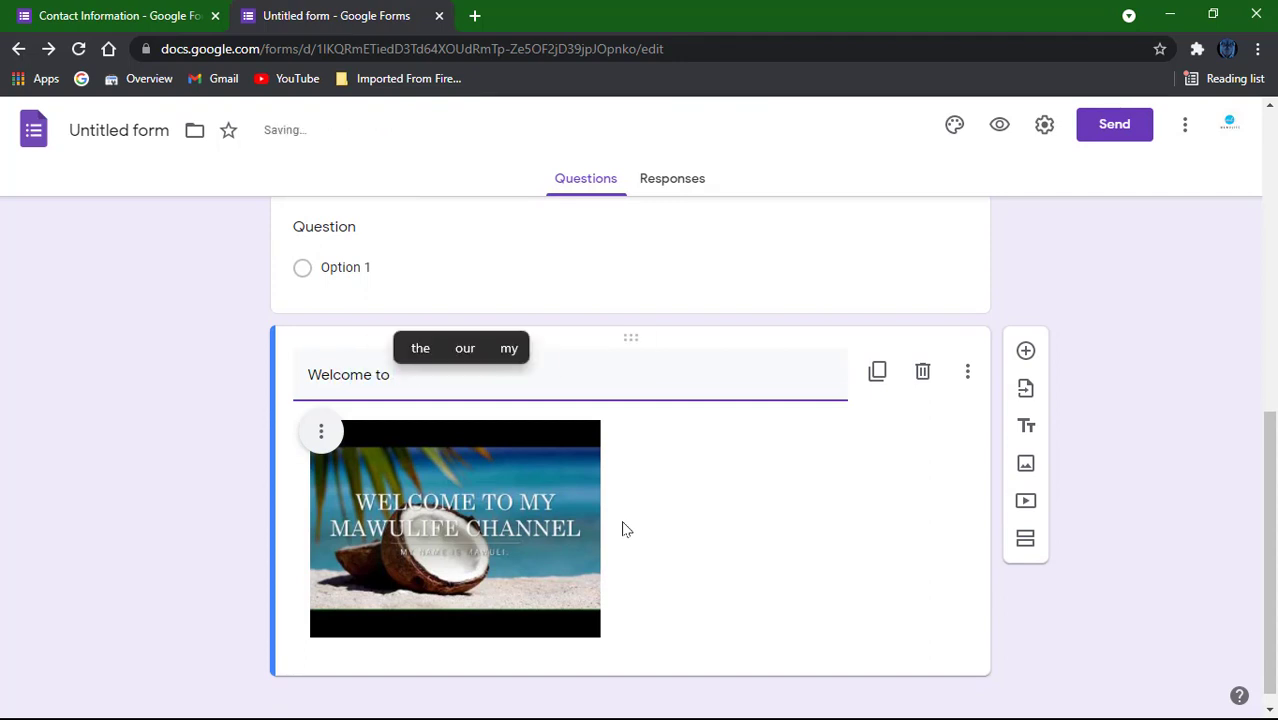
text(my page)
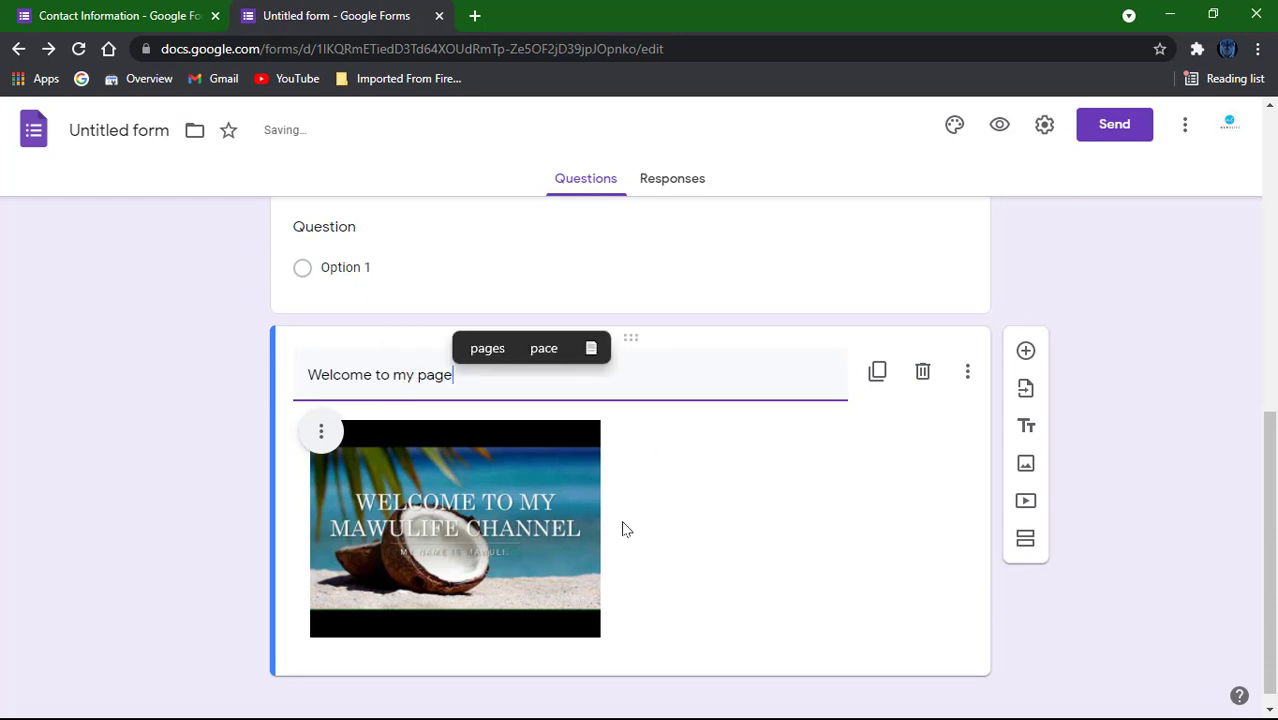
click(729, 542)
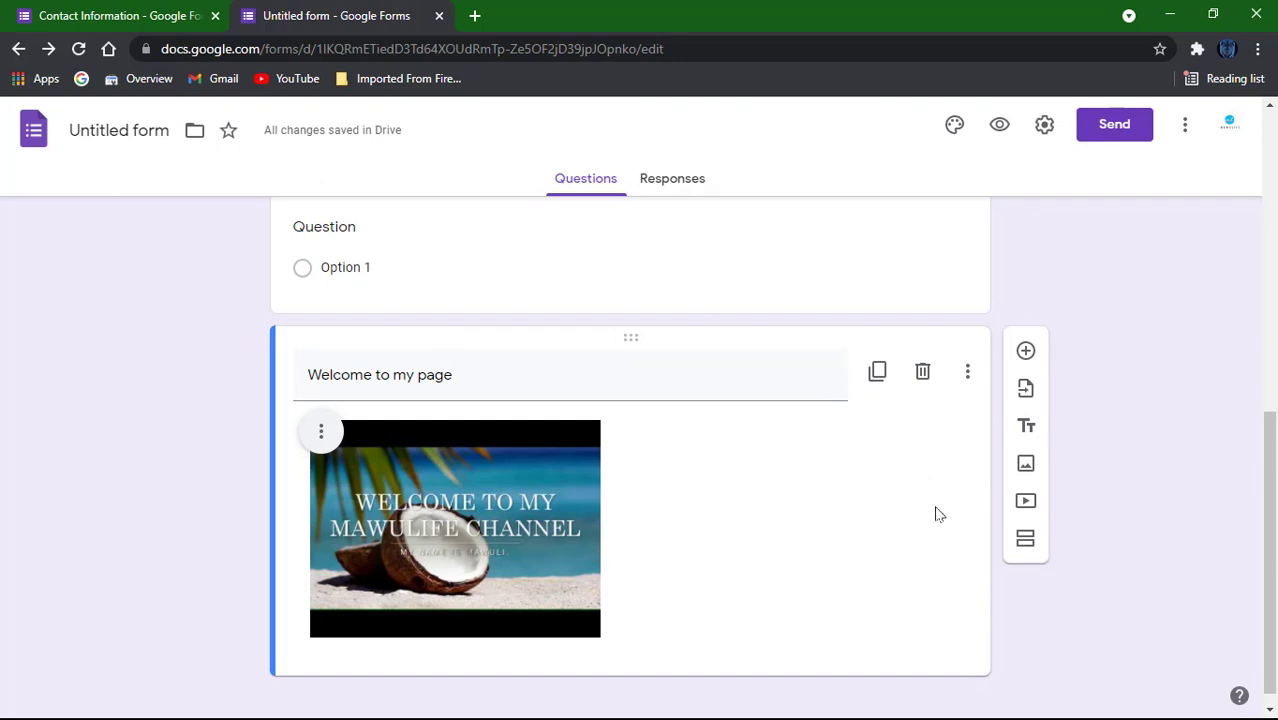
Add a new section after the video and review the form's division into sections from its beginning
click(1026, 541)
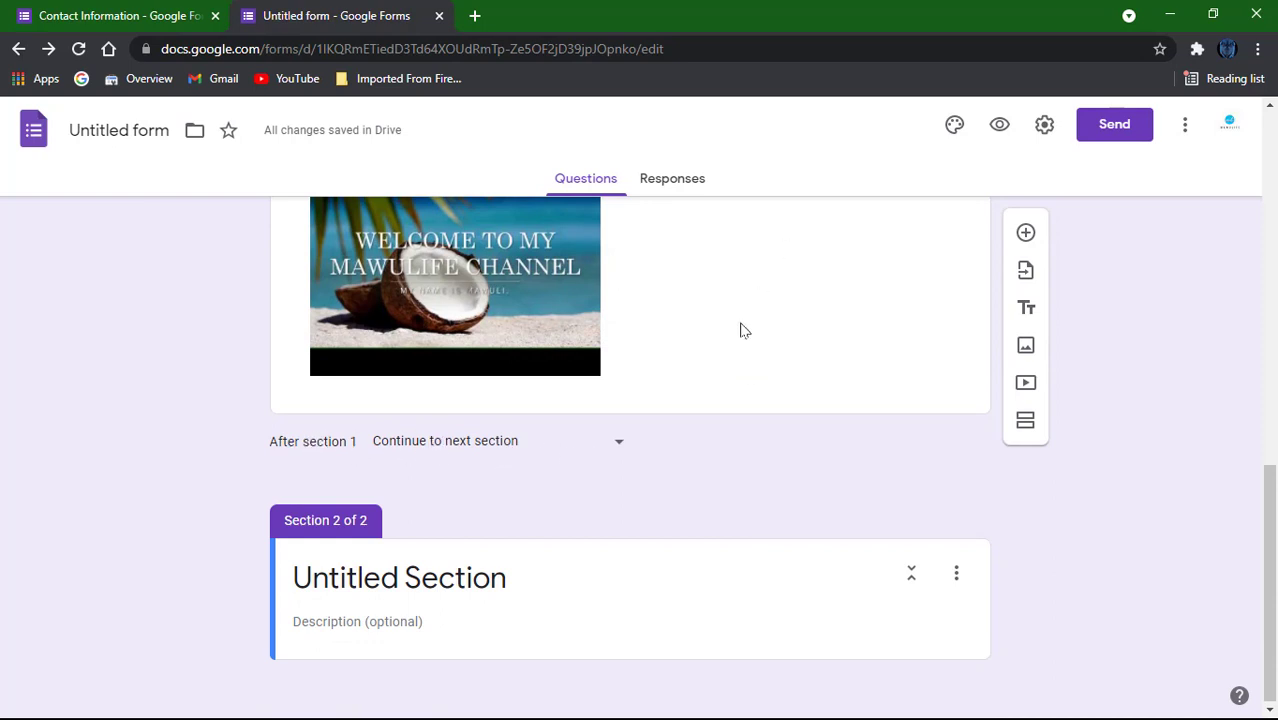
scroll(645, 474, up, 8)
scroll(645, 477, up, 2)
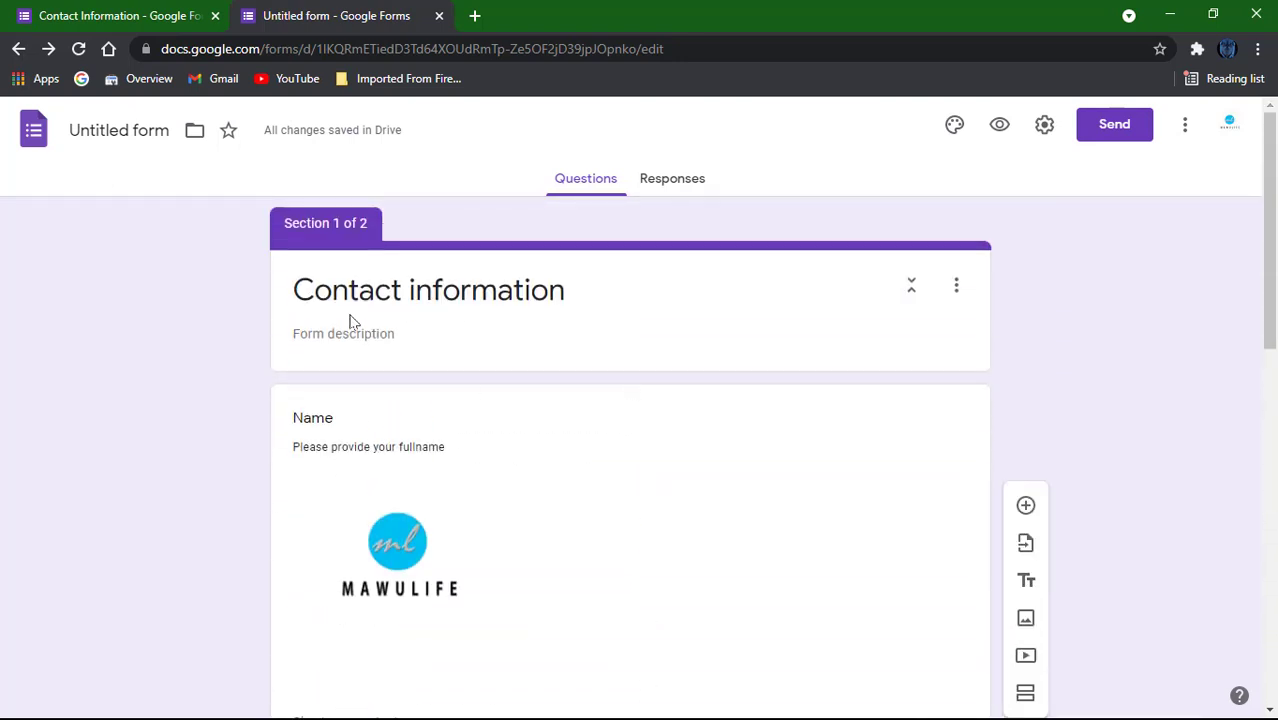
Title the second section "Marital life" and set section 1 to lead to section 2 (Marital life)
scroll(615, 555, down, 10)
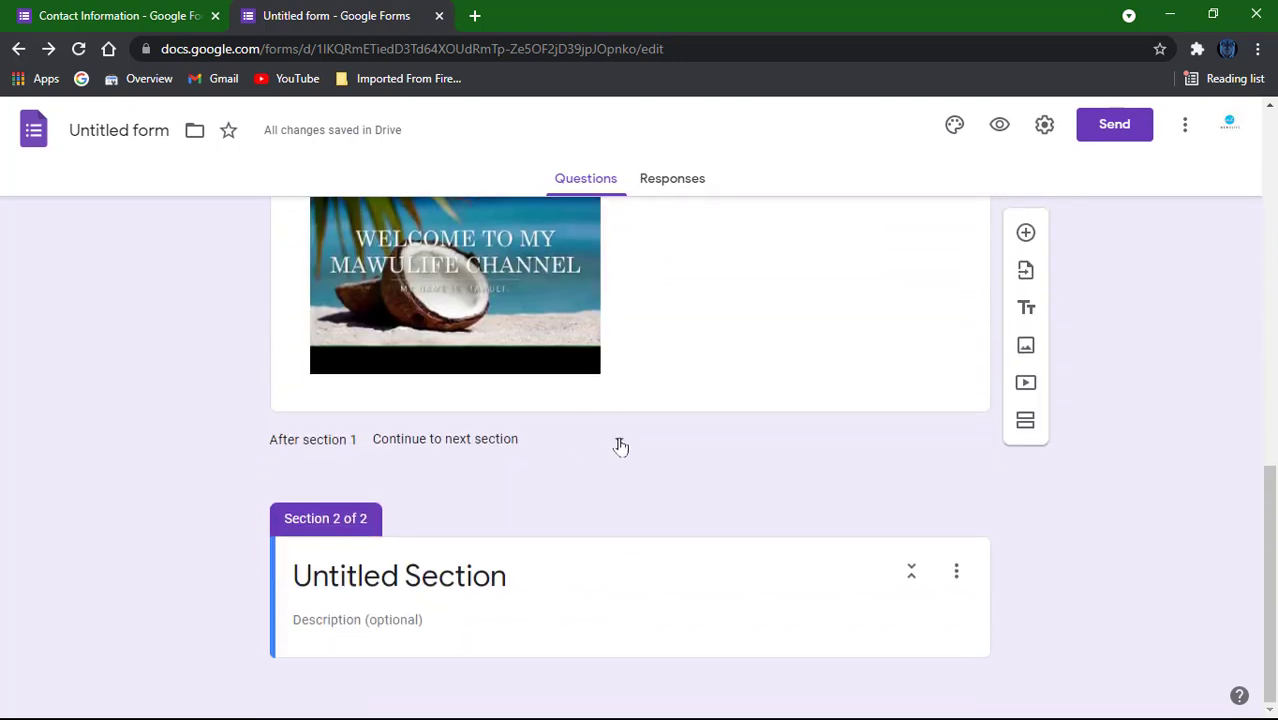
click(620, 446)
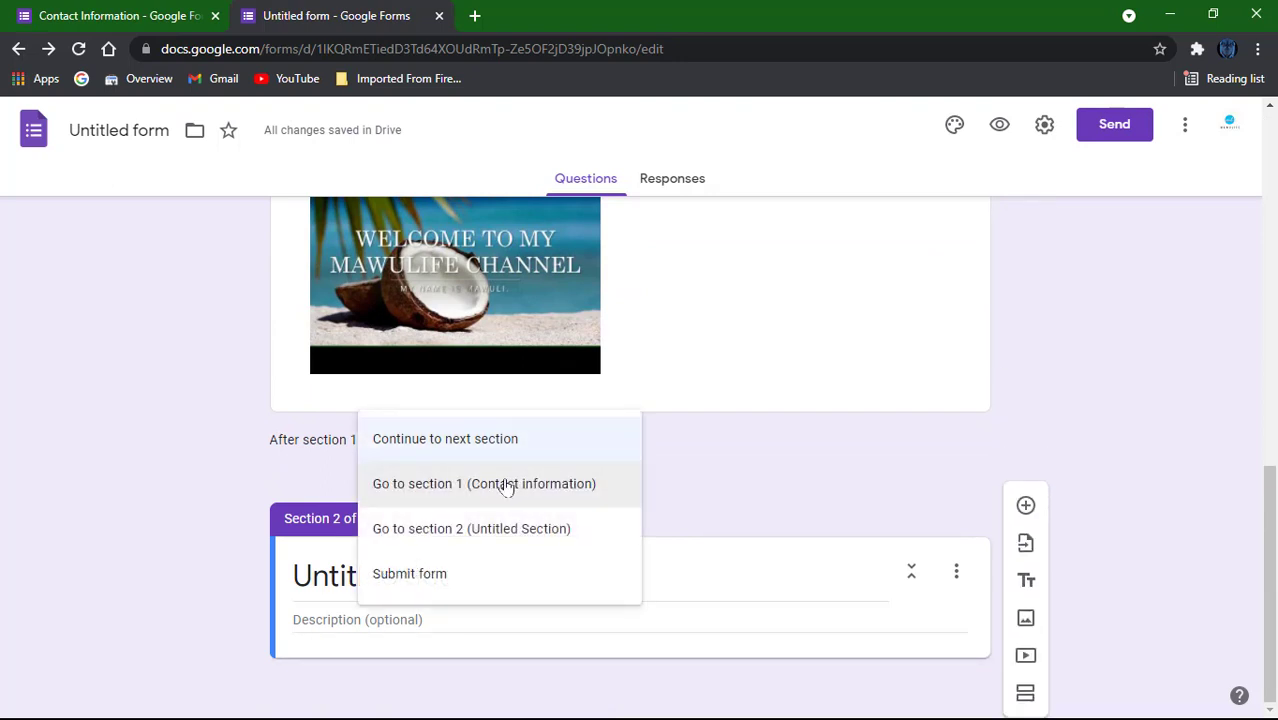
click(733, 522)
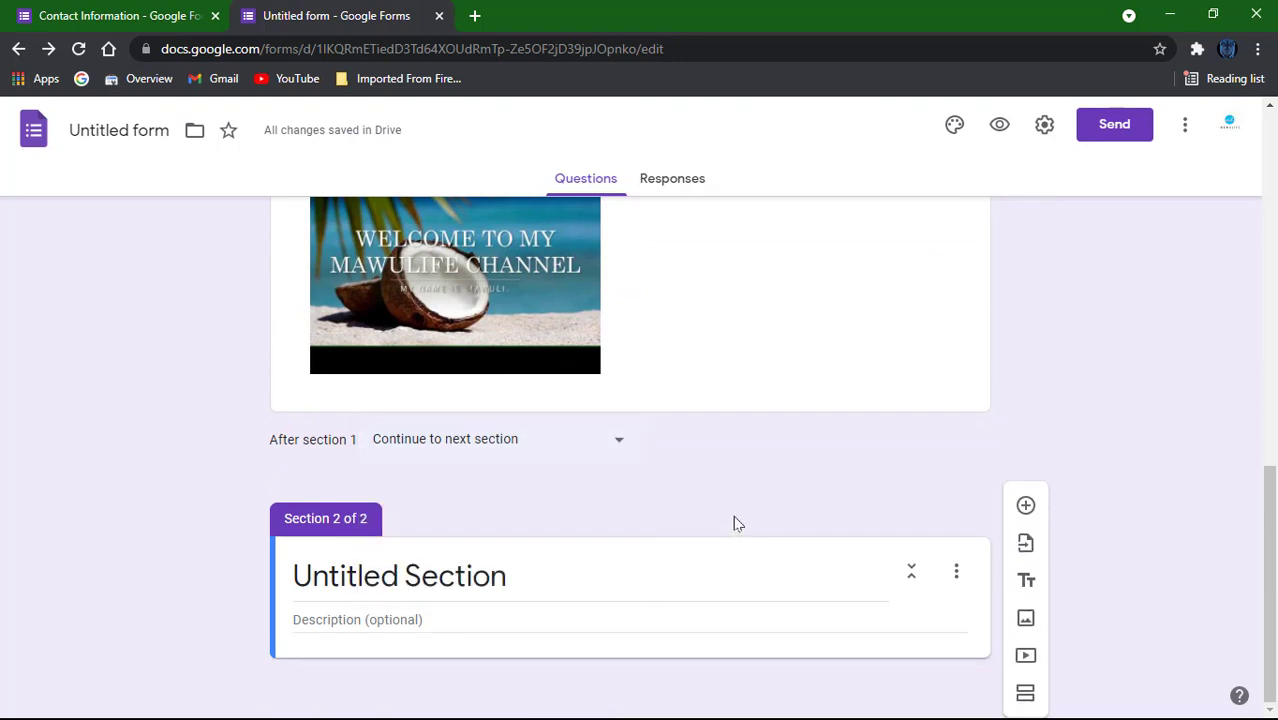
click(517, 567)
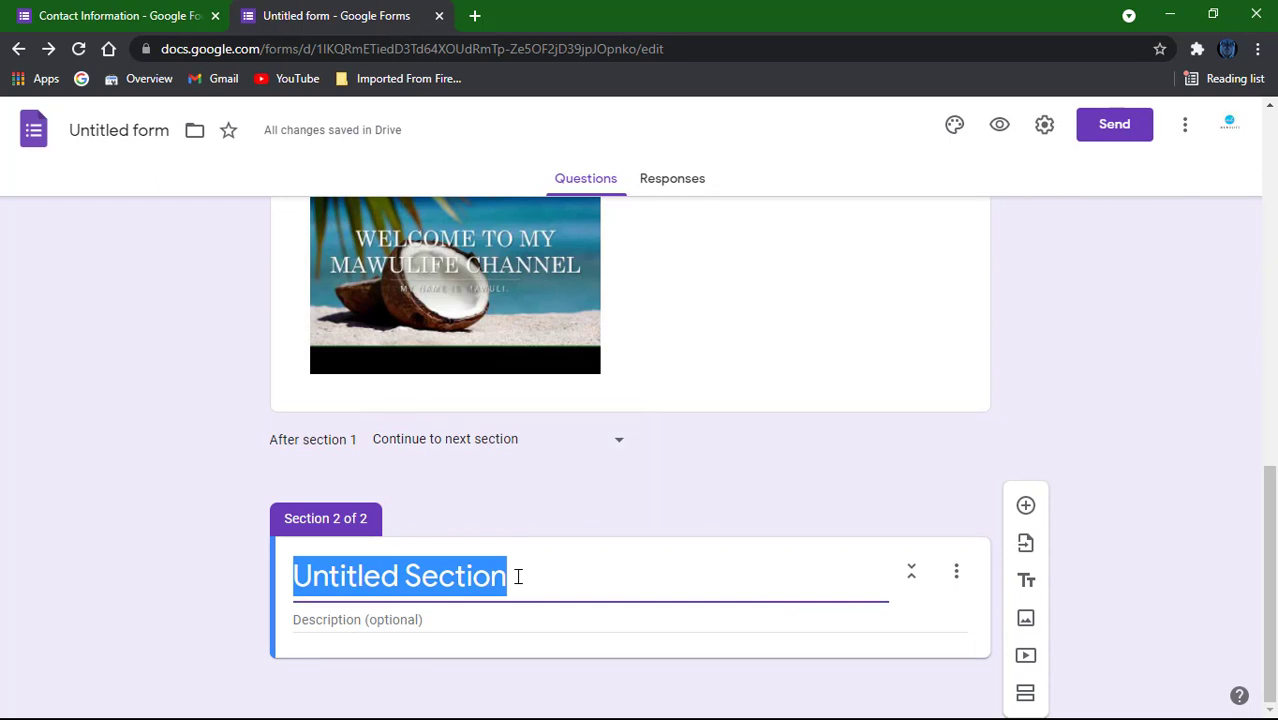
text(M)
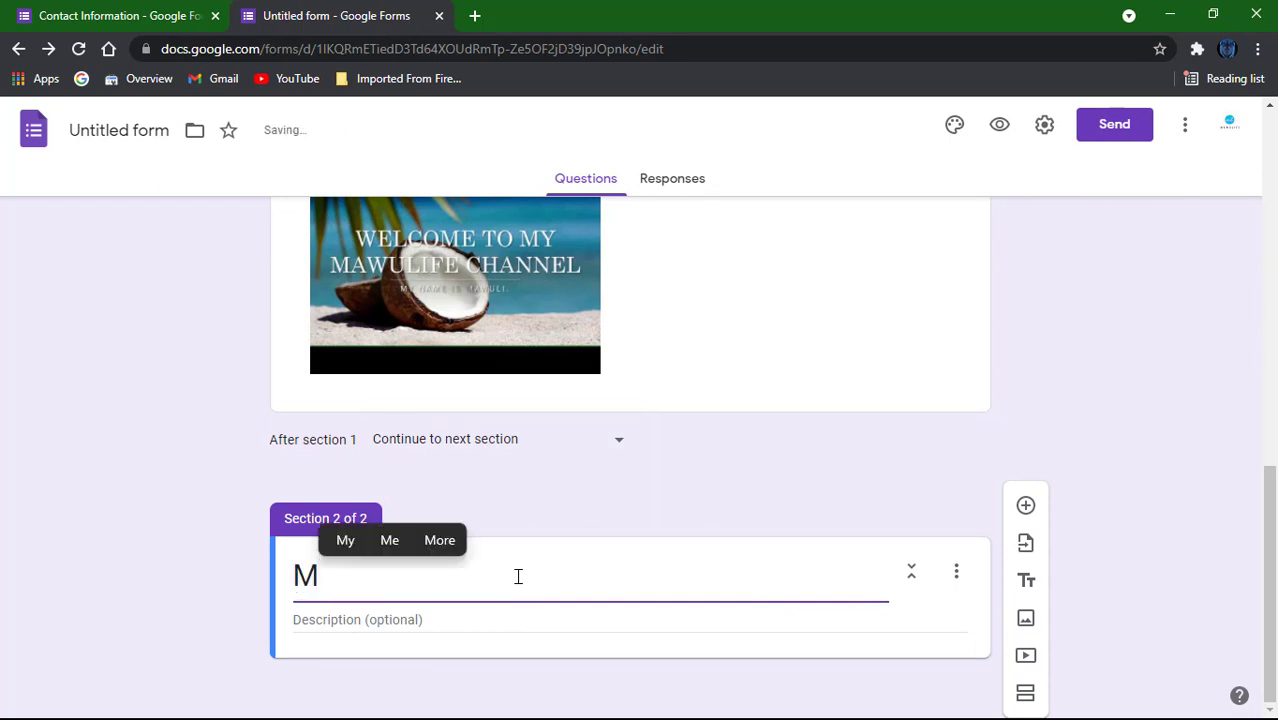
text(arital)
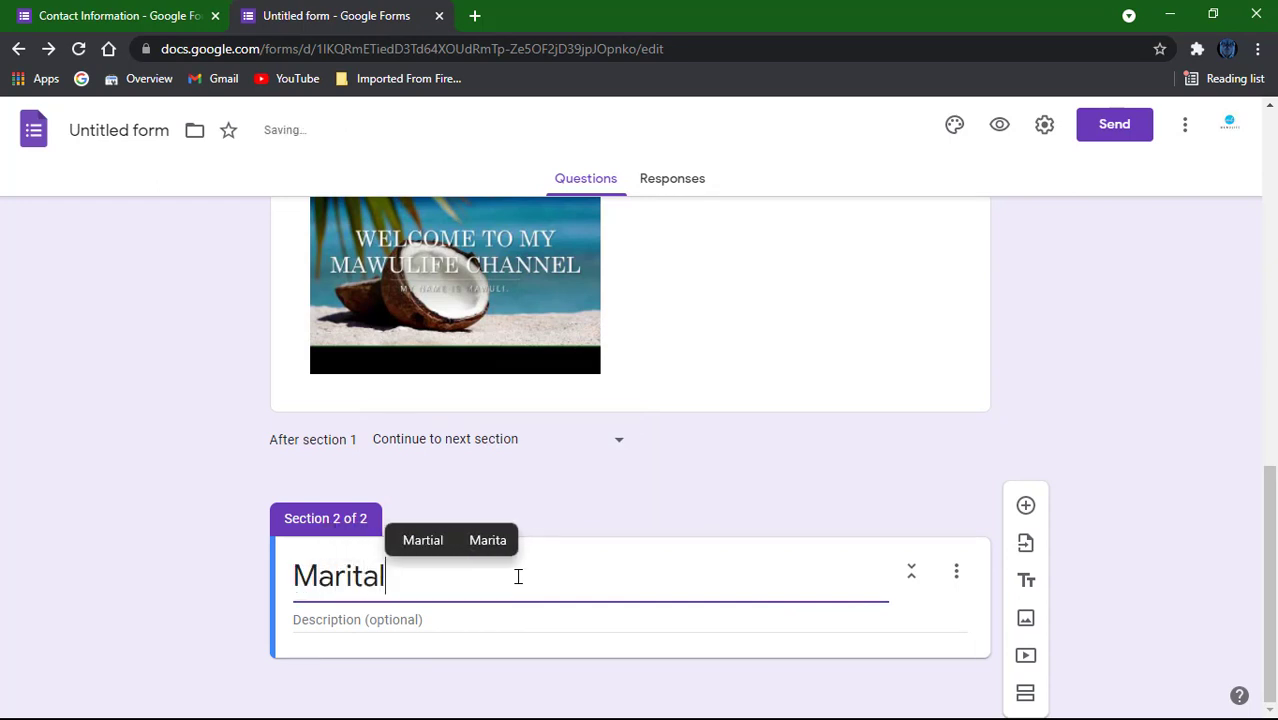
text( life)
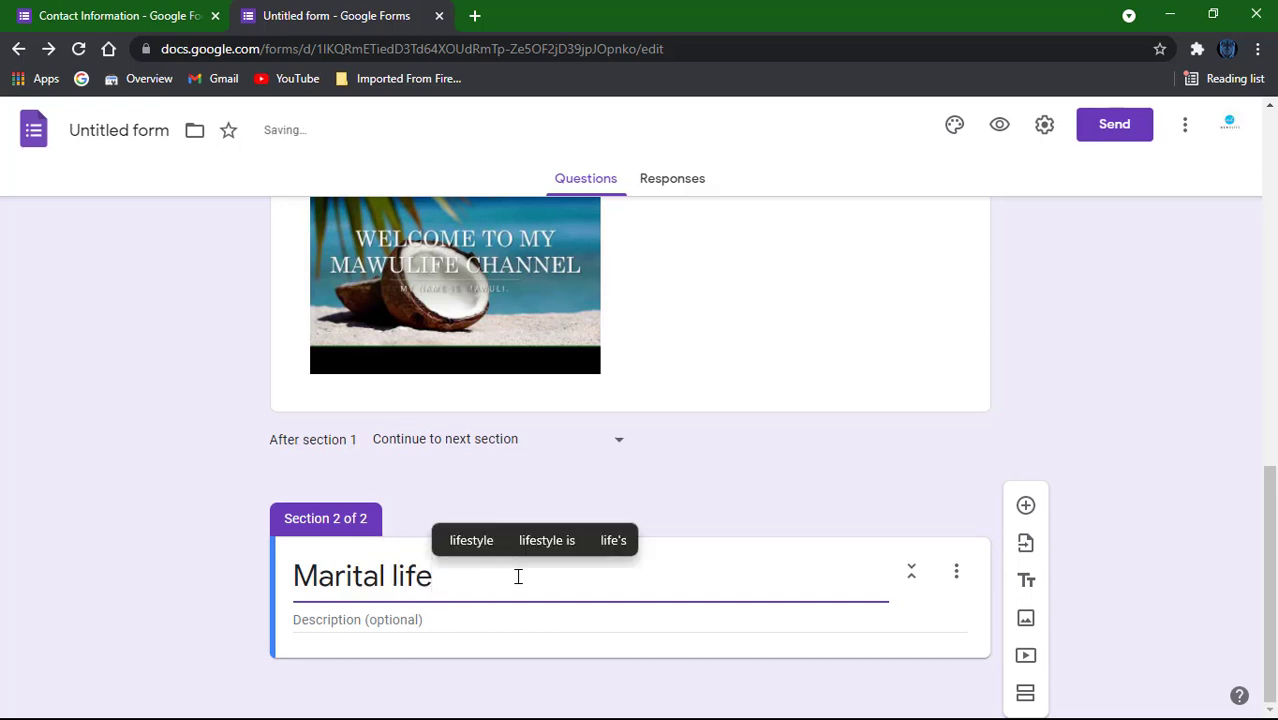
click(717, 499)
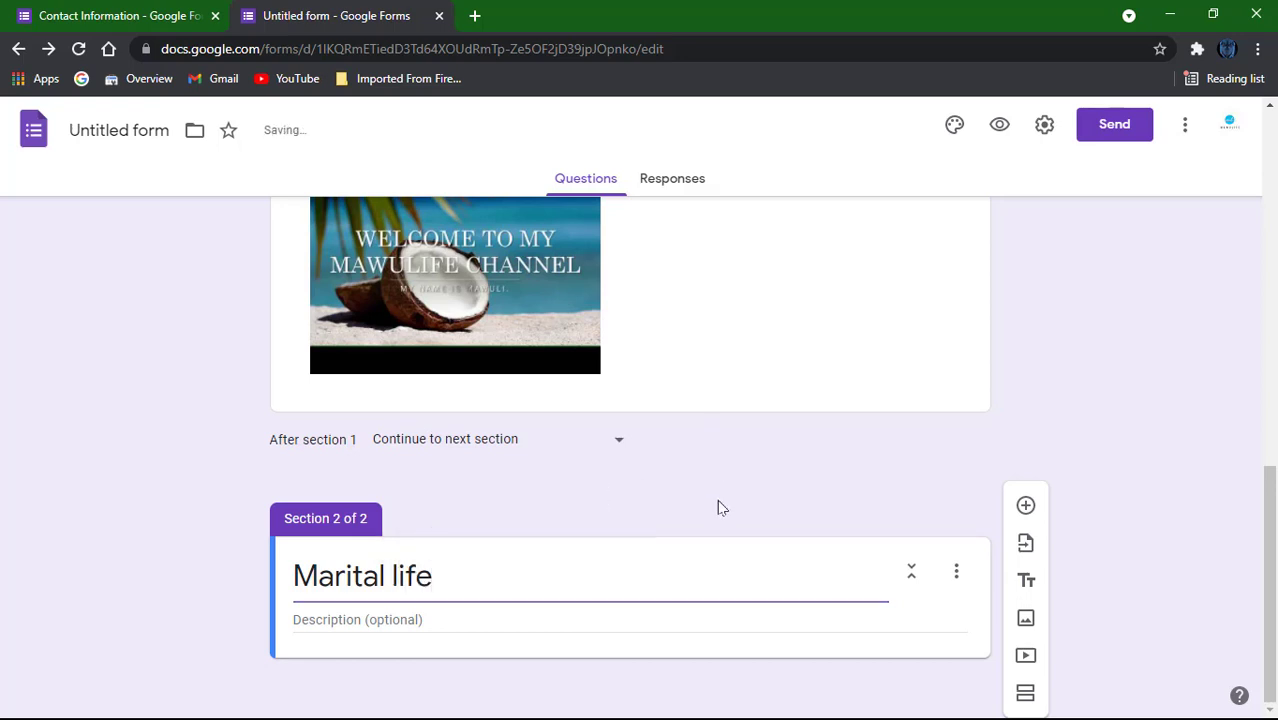
click(619, 448)
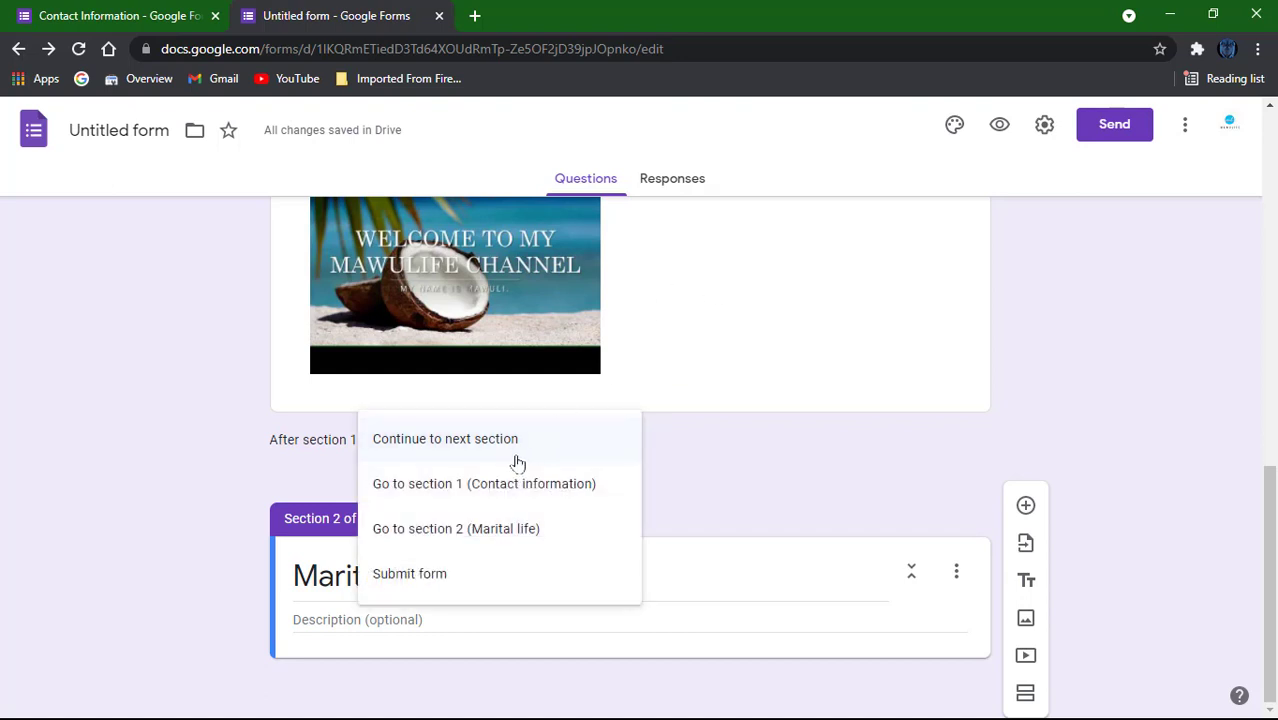
click(474, 537)
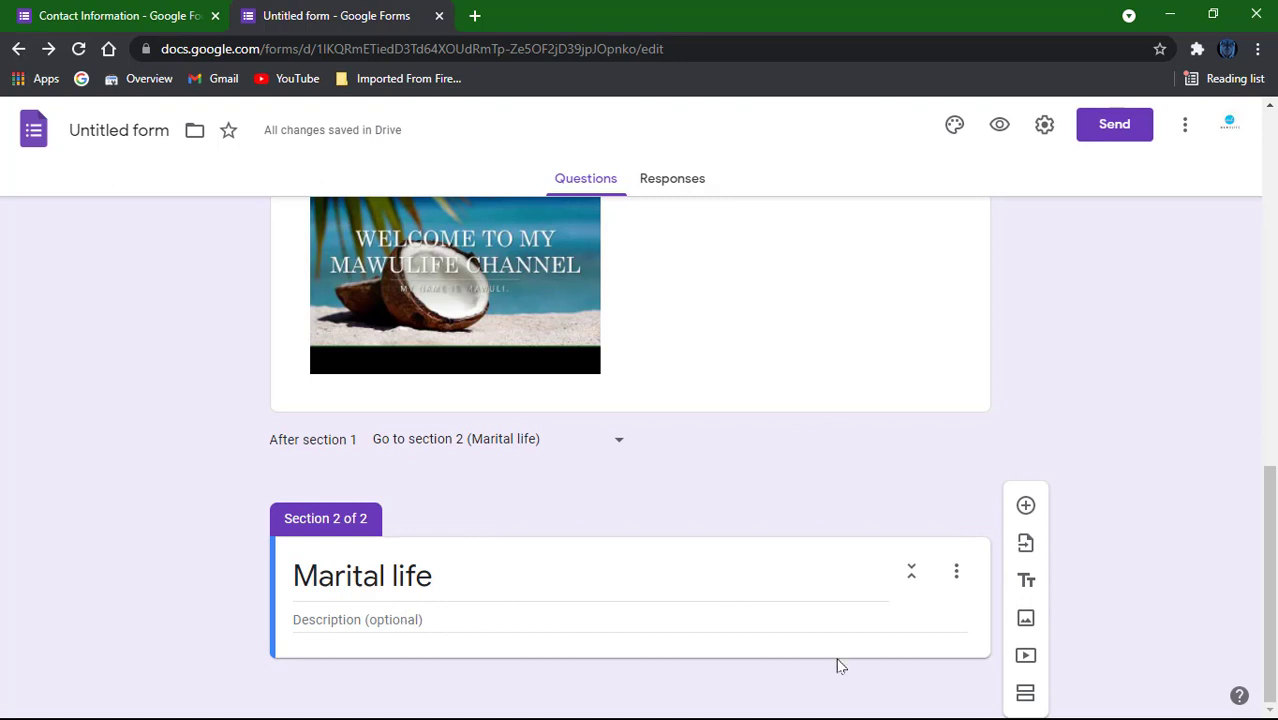
Add the multiple-choice question "Are you married" to the Marital life section with all suggested options: Yes, No and Maybe
click(1026, 507)
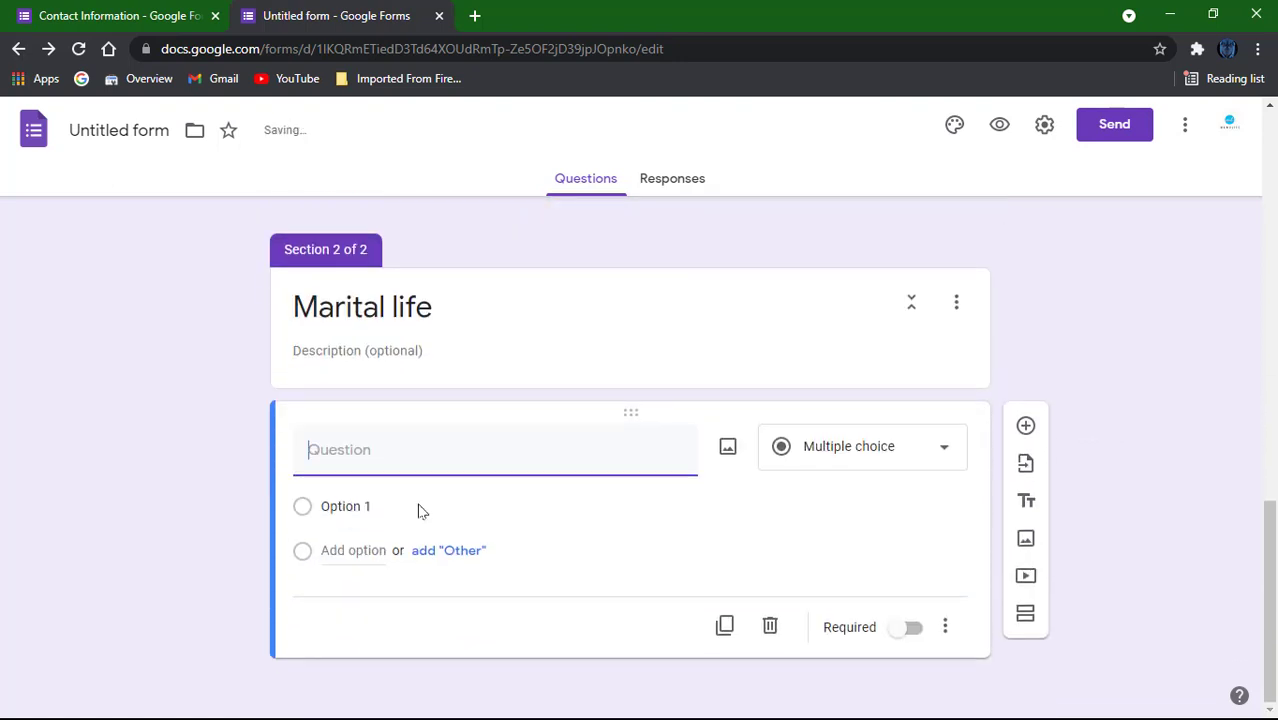
text(Are)
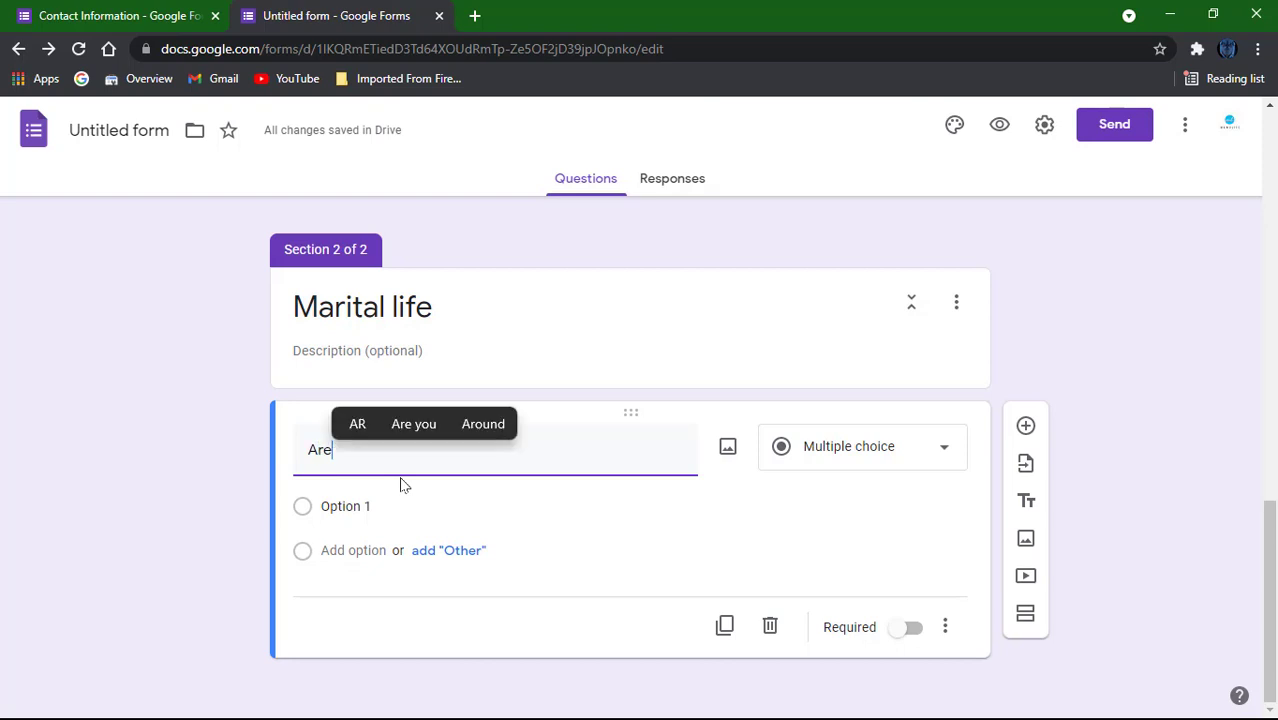
text( you ma)
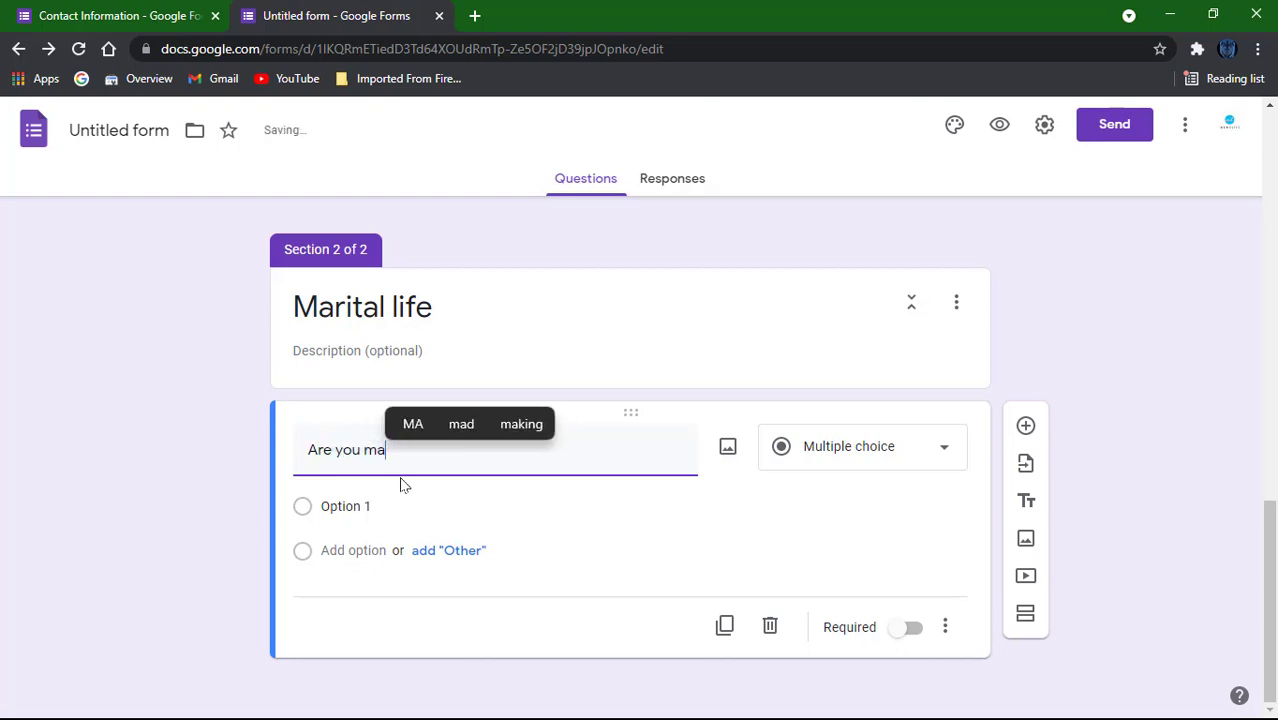
text(rried)
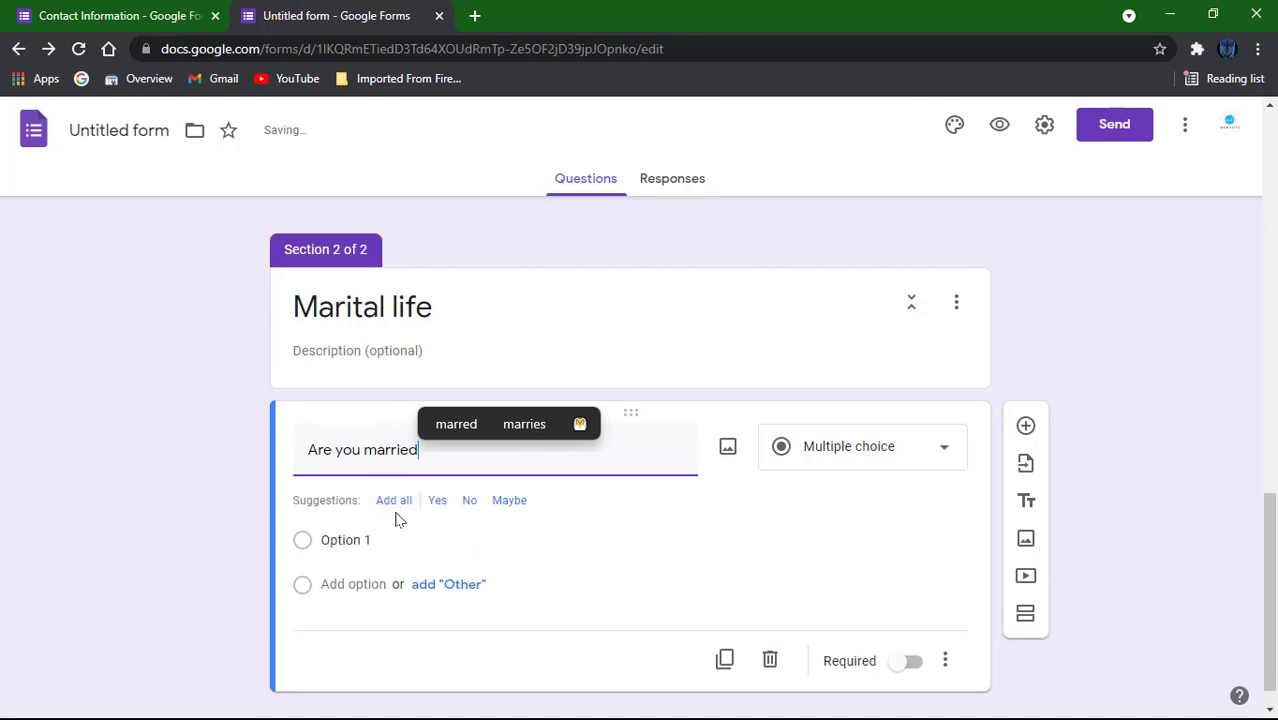
click(393, 503)
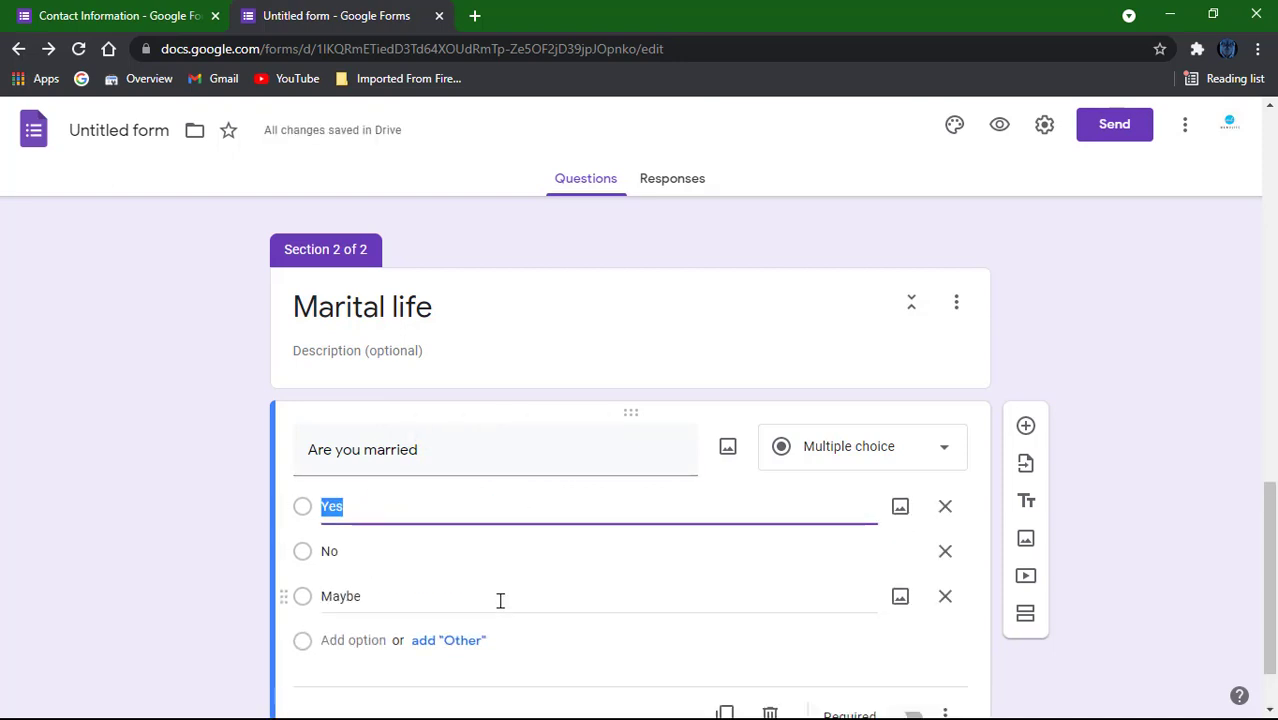
scroll(500, 600, down, 2)
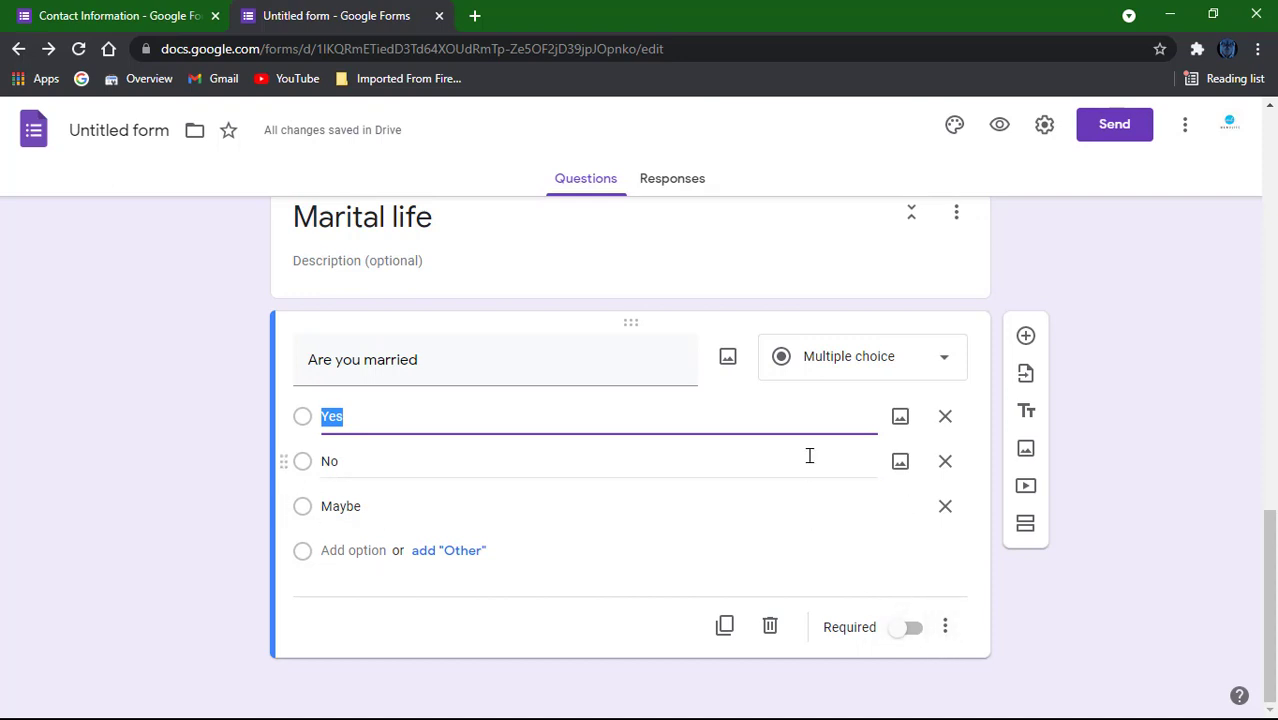
Name the untitled form file "Contact information" to match the form's title
scroll(810, 455, up, 15)
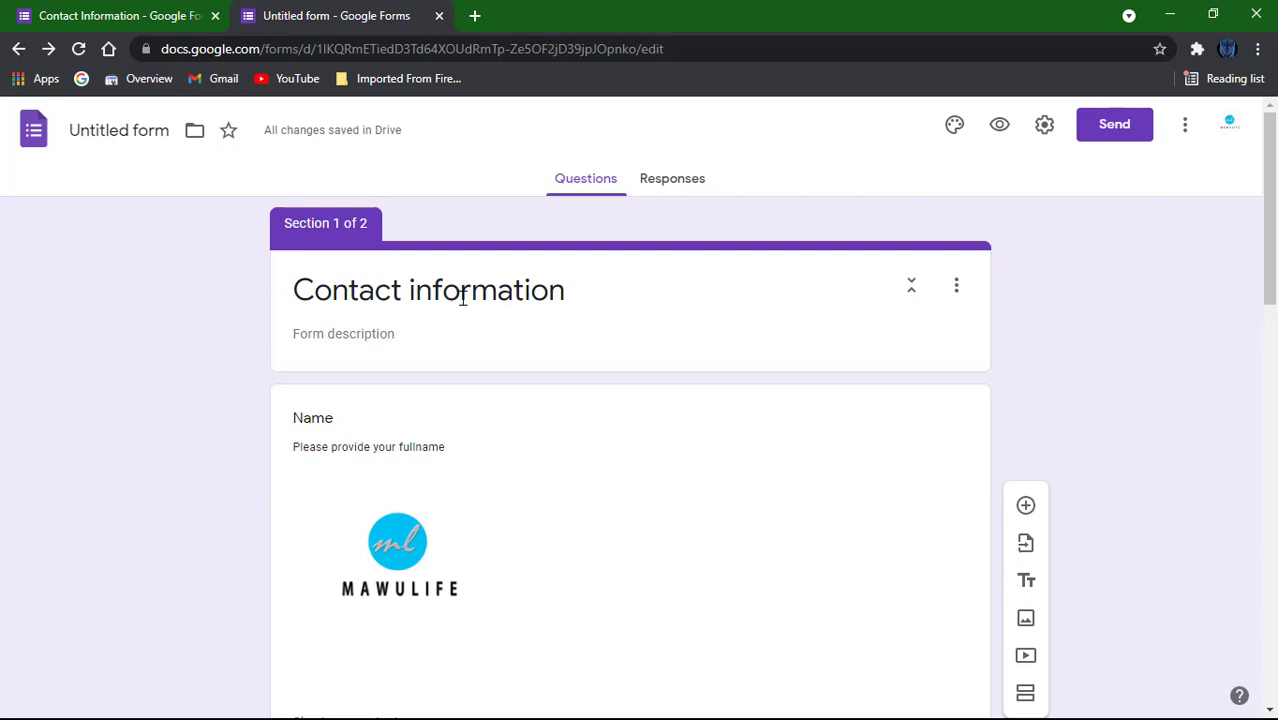
click(138, 135)
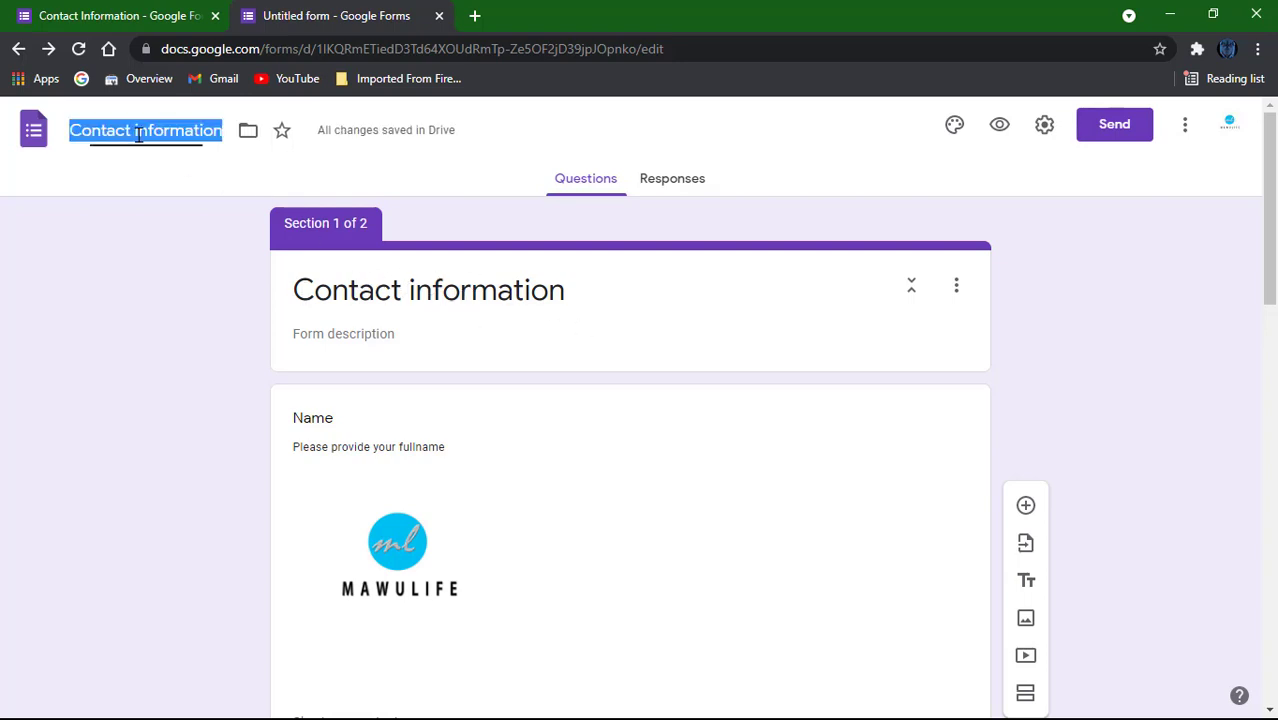
click(662, 329)
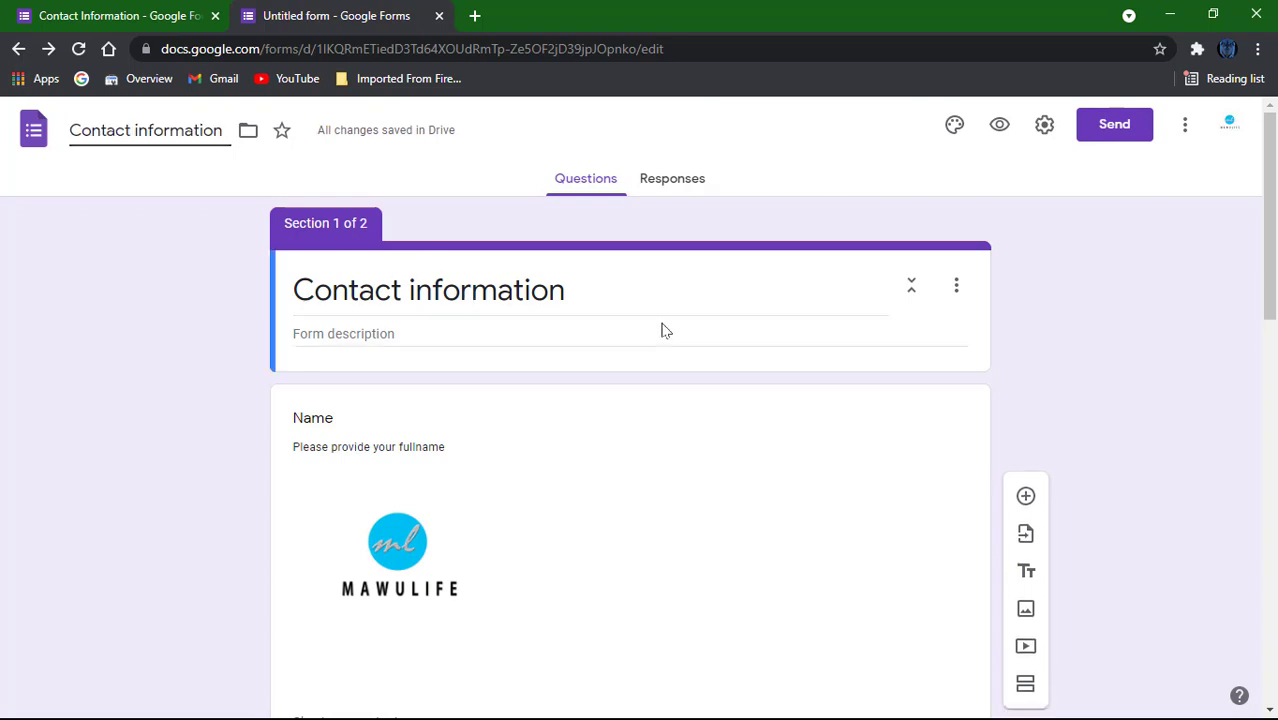
Preview the form, review the first section's questions and video, and continue to the Marital life section
click(999, 128)
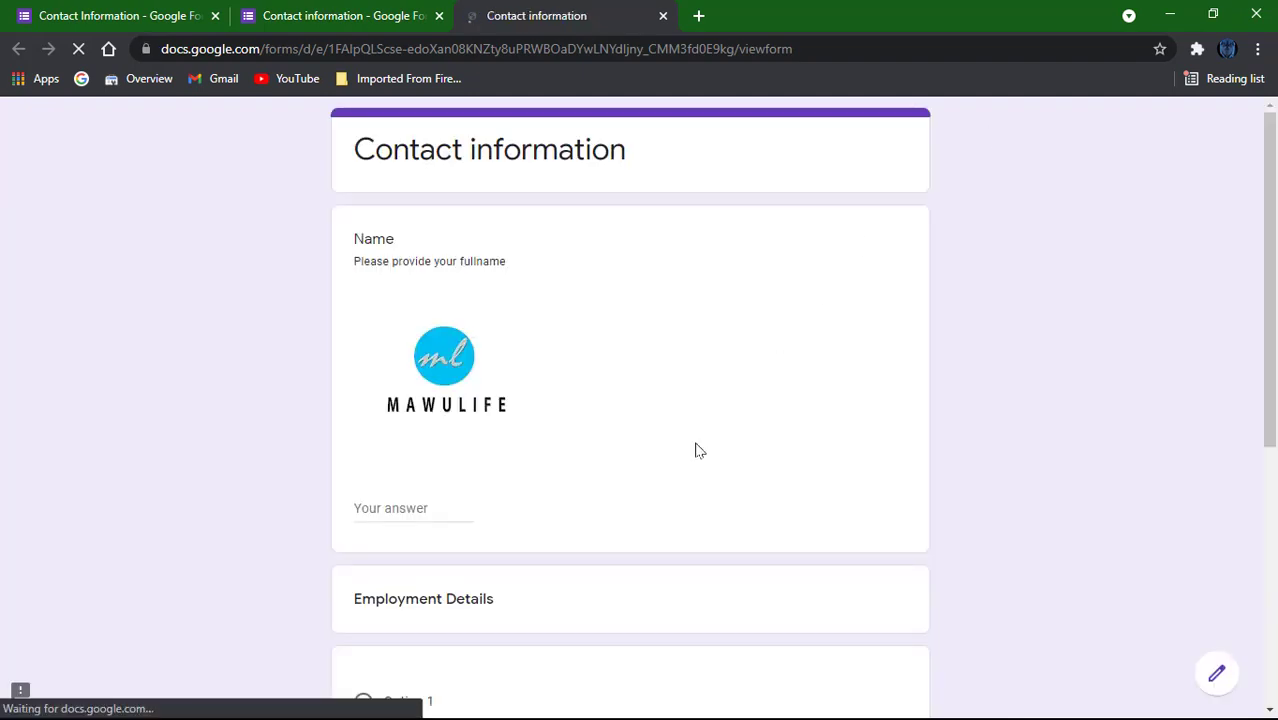
scroll(699, 450, down, 3)
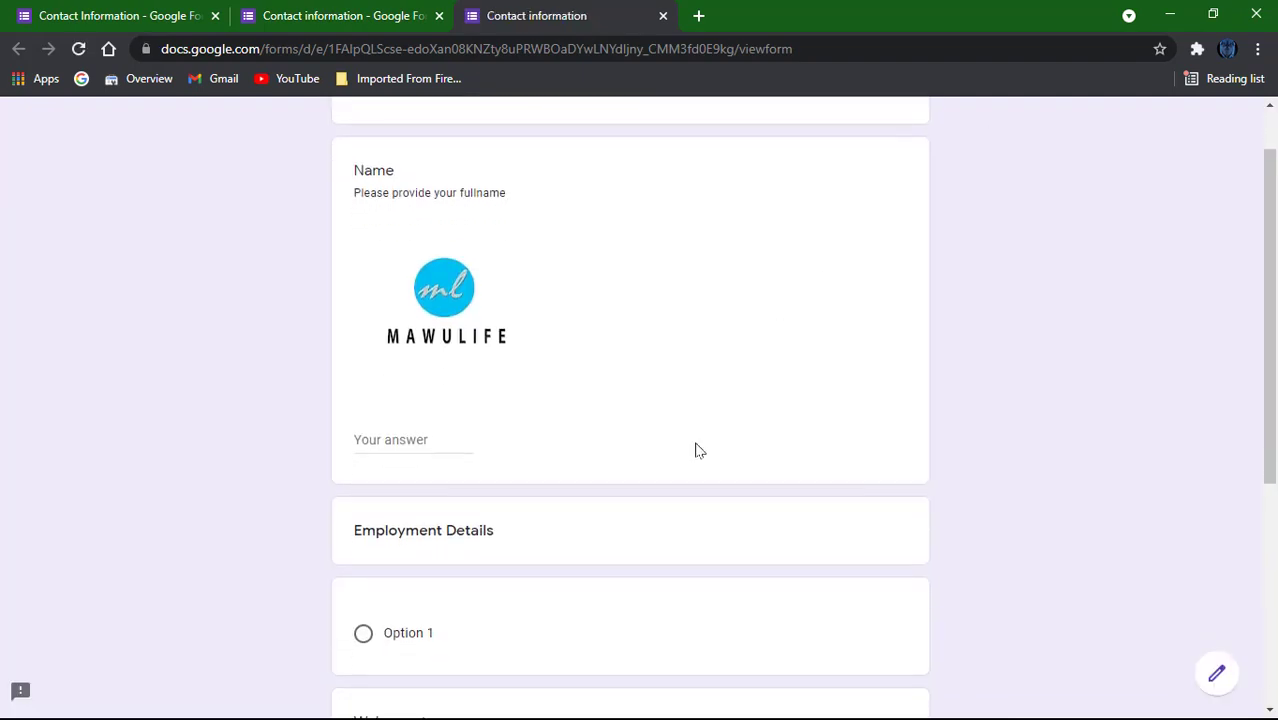
scroll(699, 450, down, 1)
scroll(699, 450, down, 2)
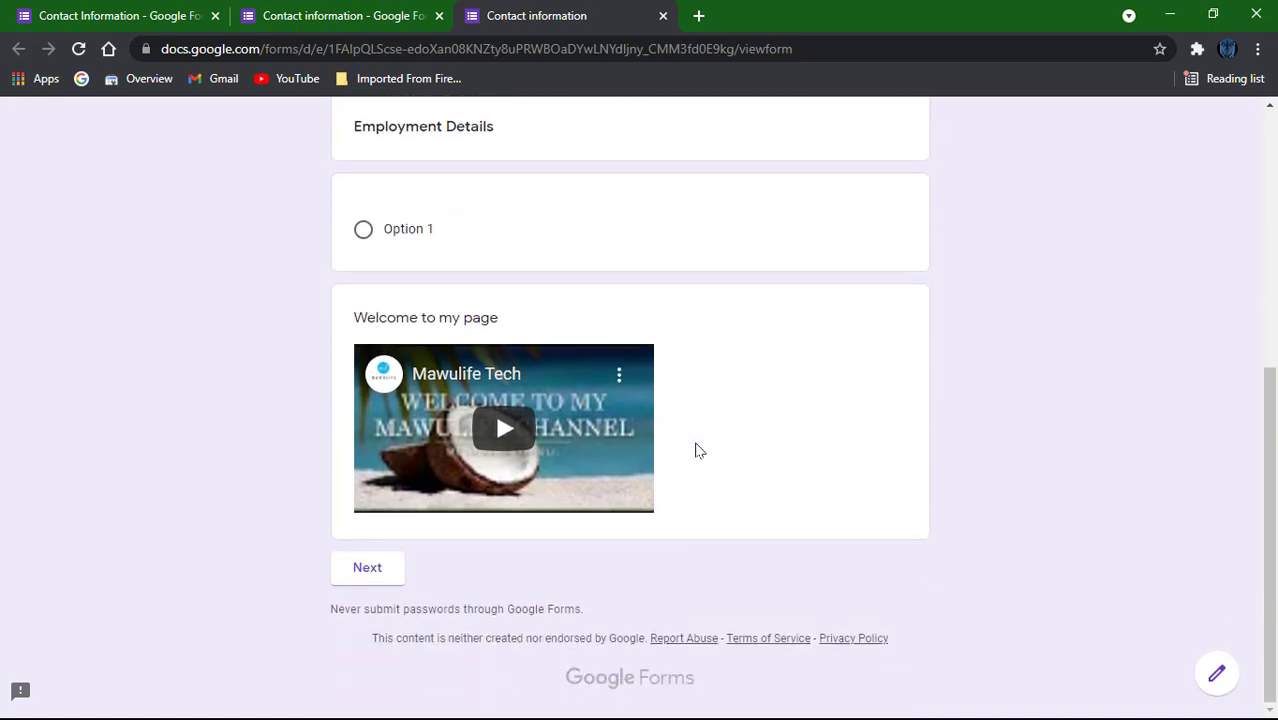
scroll(699, 450, up, 5)
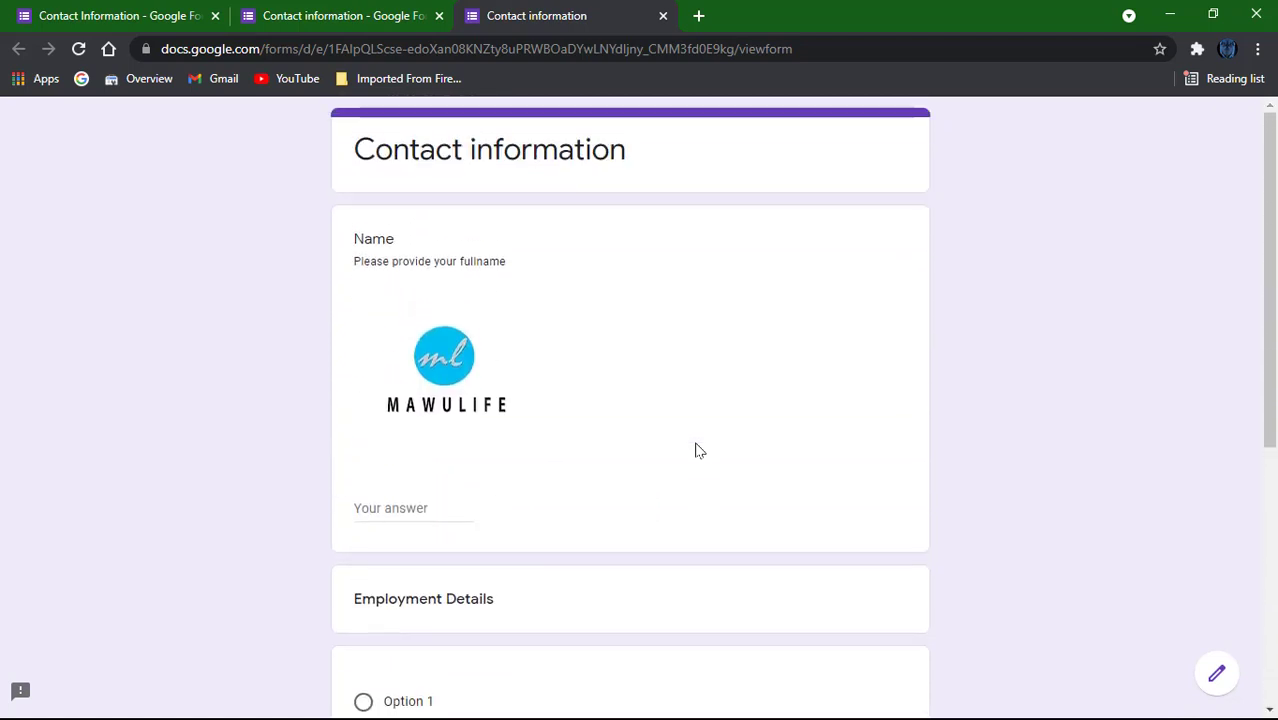
scroll(699, 450, down, 4)
scroll(699, 450, up, 4)
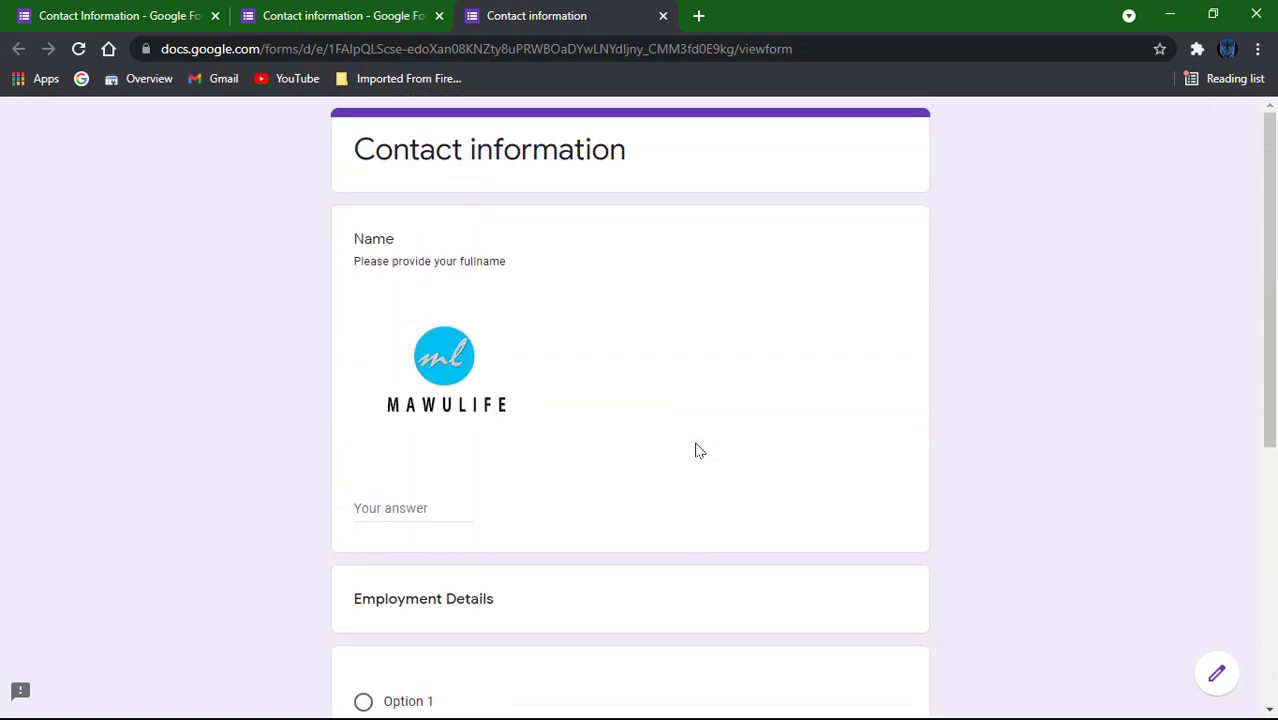
scroll(699, 450, down, 3)
scroll(696, 449, up, 3)
scroll(693, 448, down, 5)
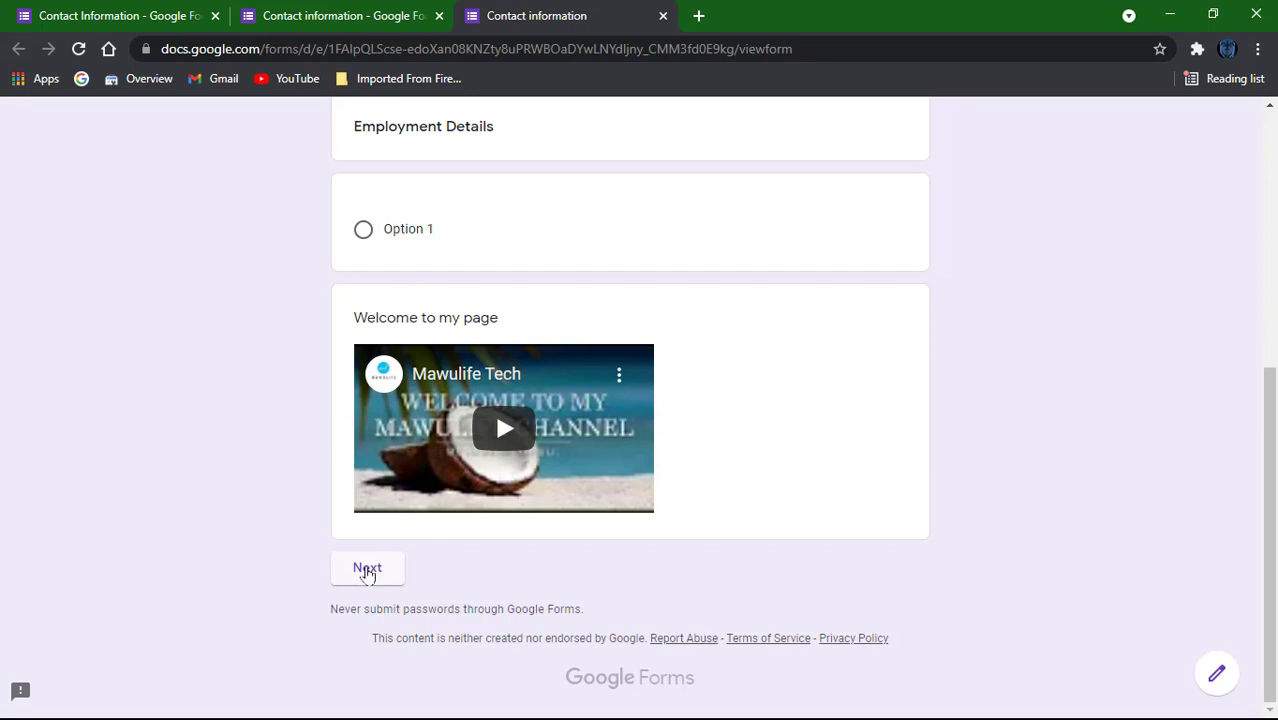
click(367, 570)
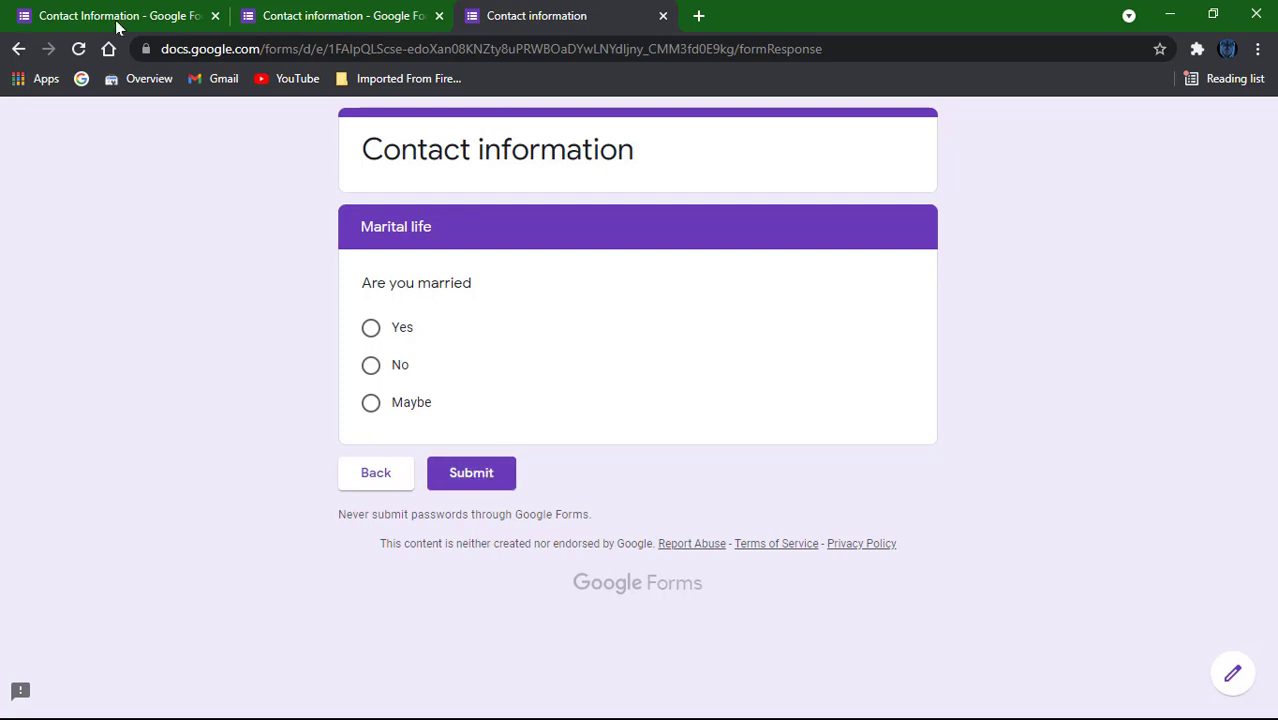
Return to the Contact information form editor and open its theme options
click(304, 14)
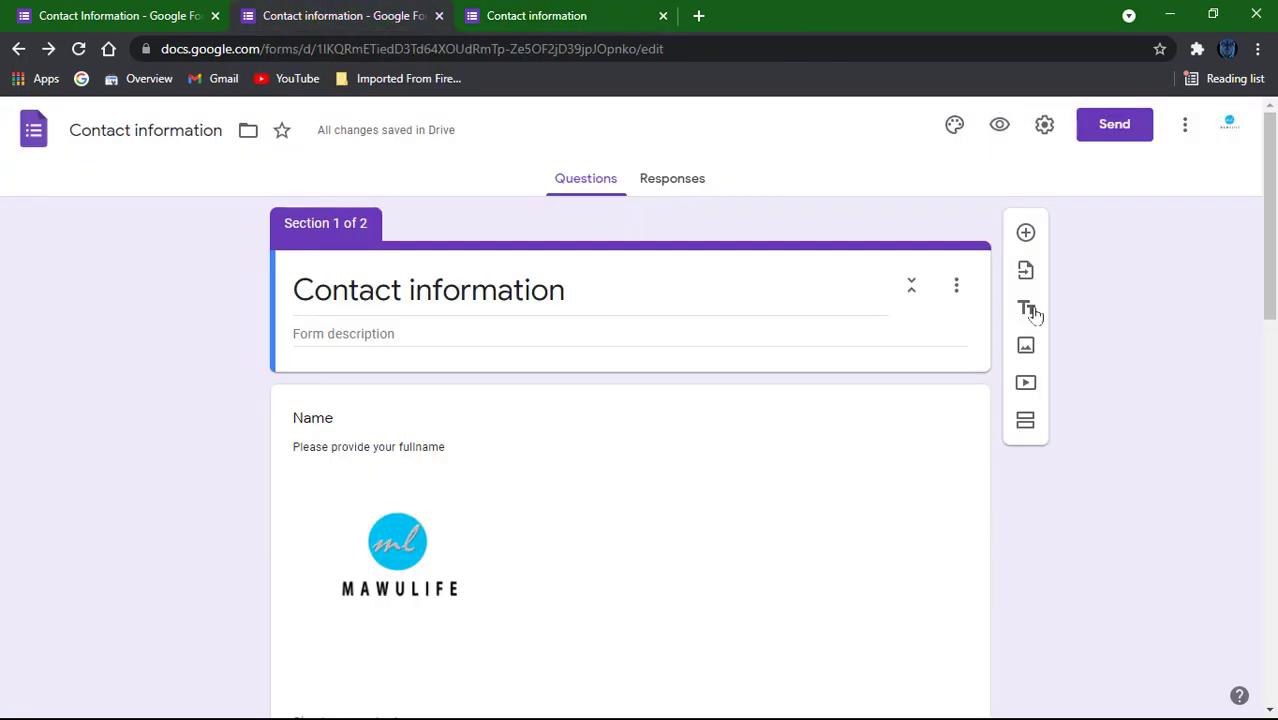
click(955, 128)
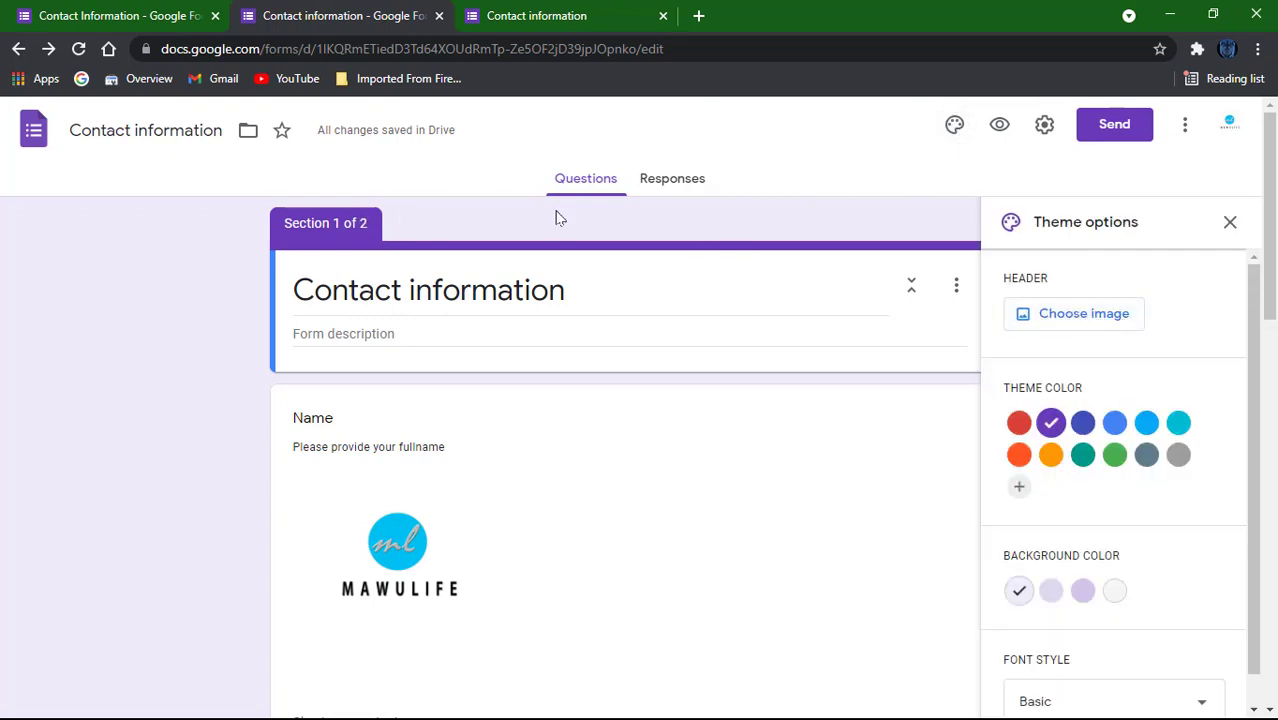
Try to upload the Mawulife logo from Downloads as the header image, reposition its crop area, and discard the upload
click(1092, 315)
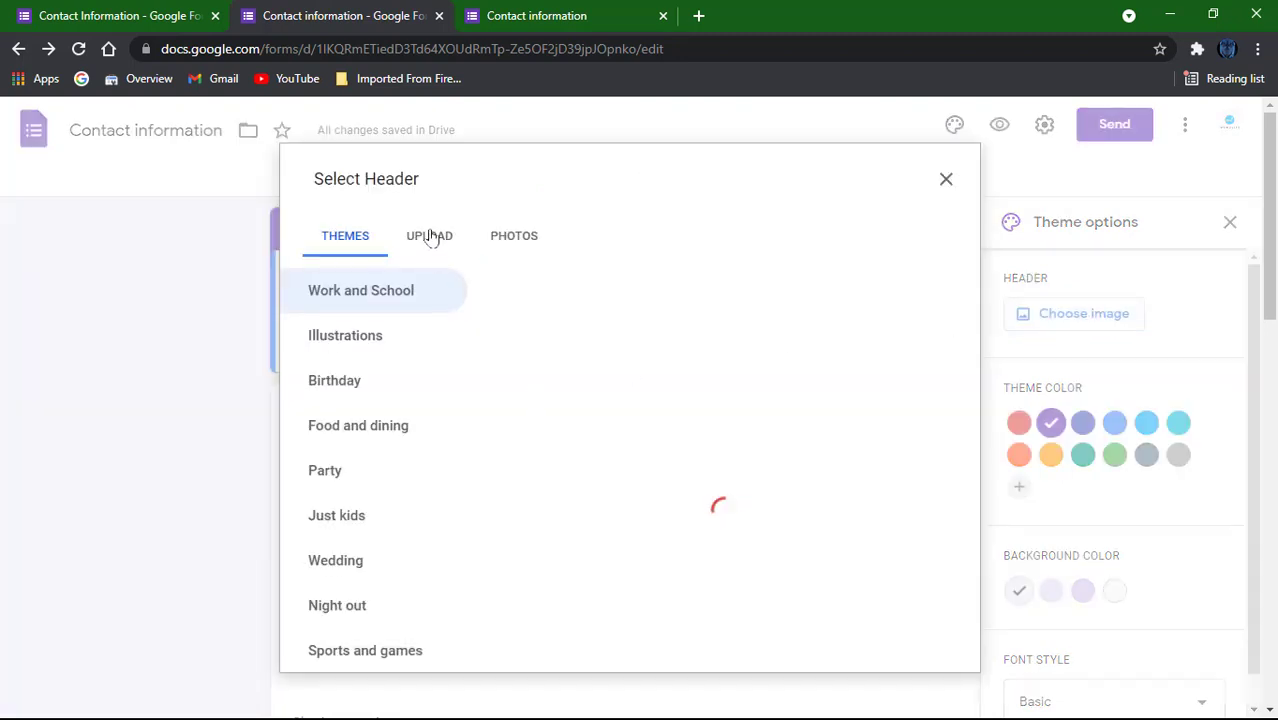
click(429, 236)
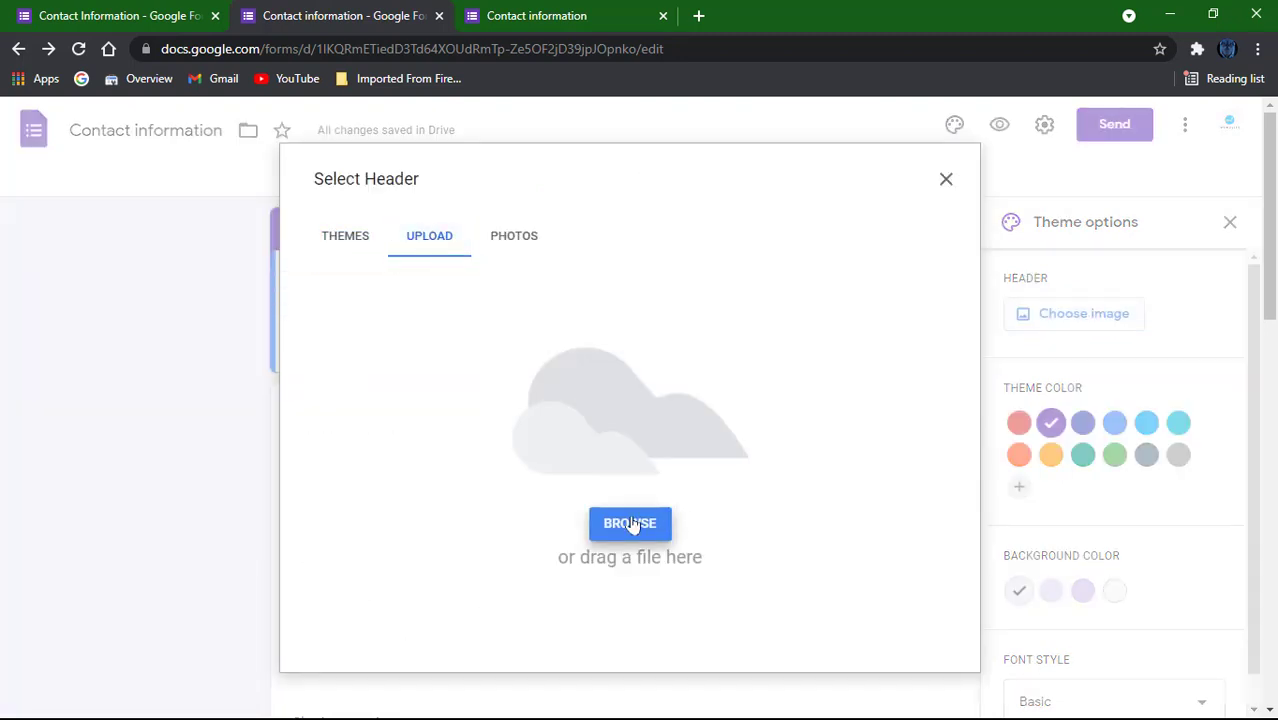
click(630, 524)
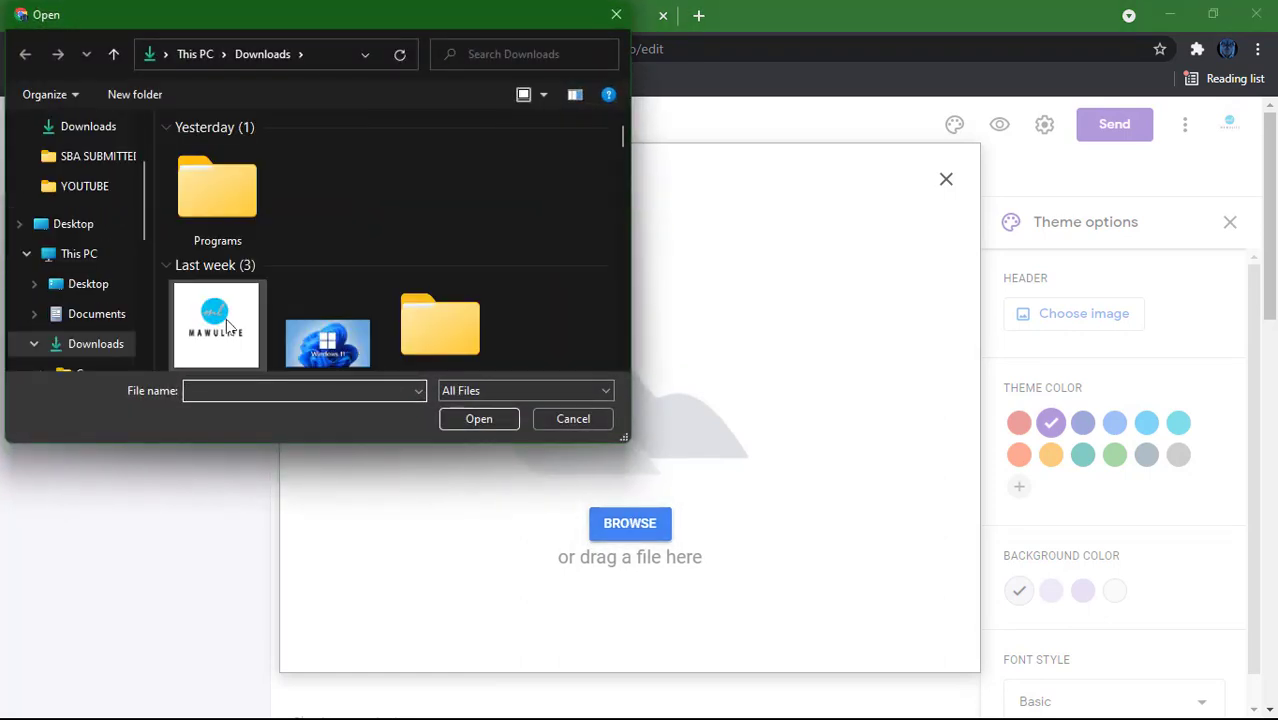
double_click(226, 325)
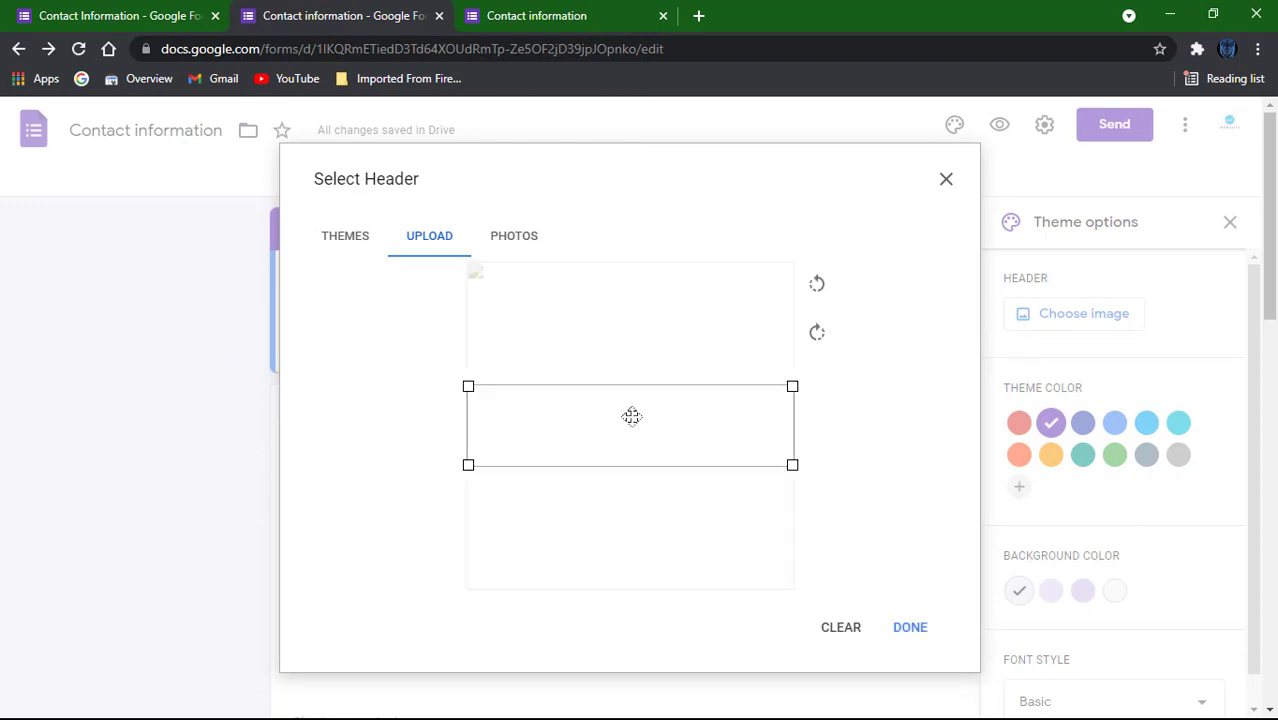
drag(631, 416, 633, 454)
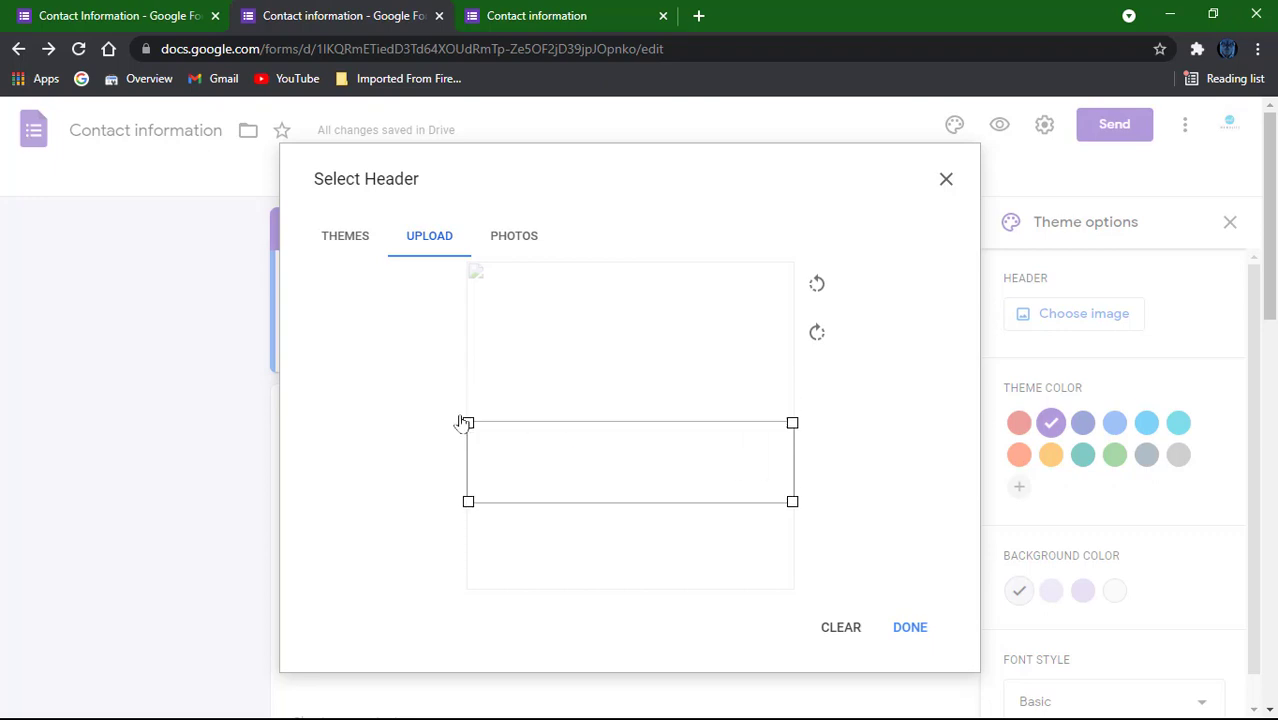
drag(470, 424, 469, 373)
drag(672, 471, 856, 633)
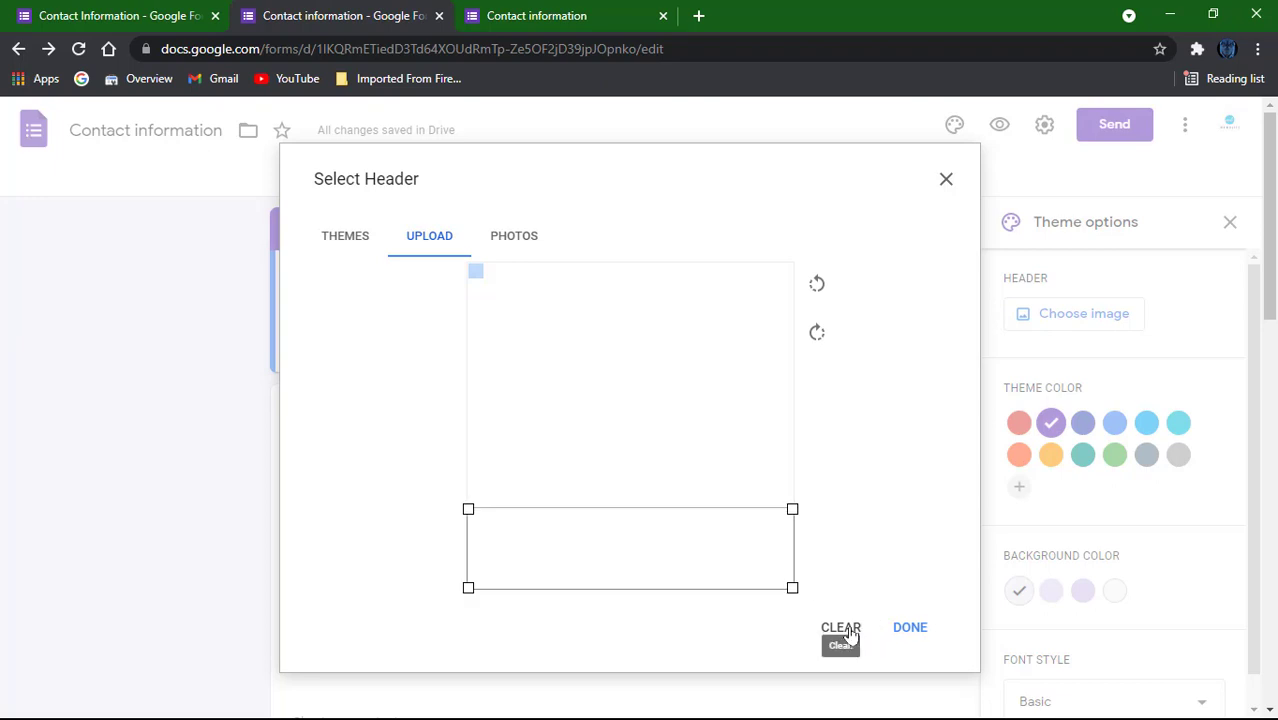
click(849, 632)
click(946, 182)
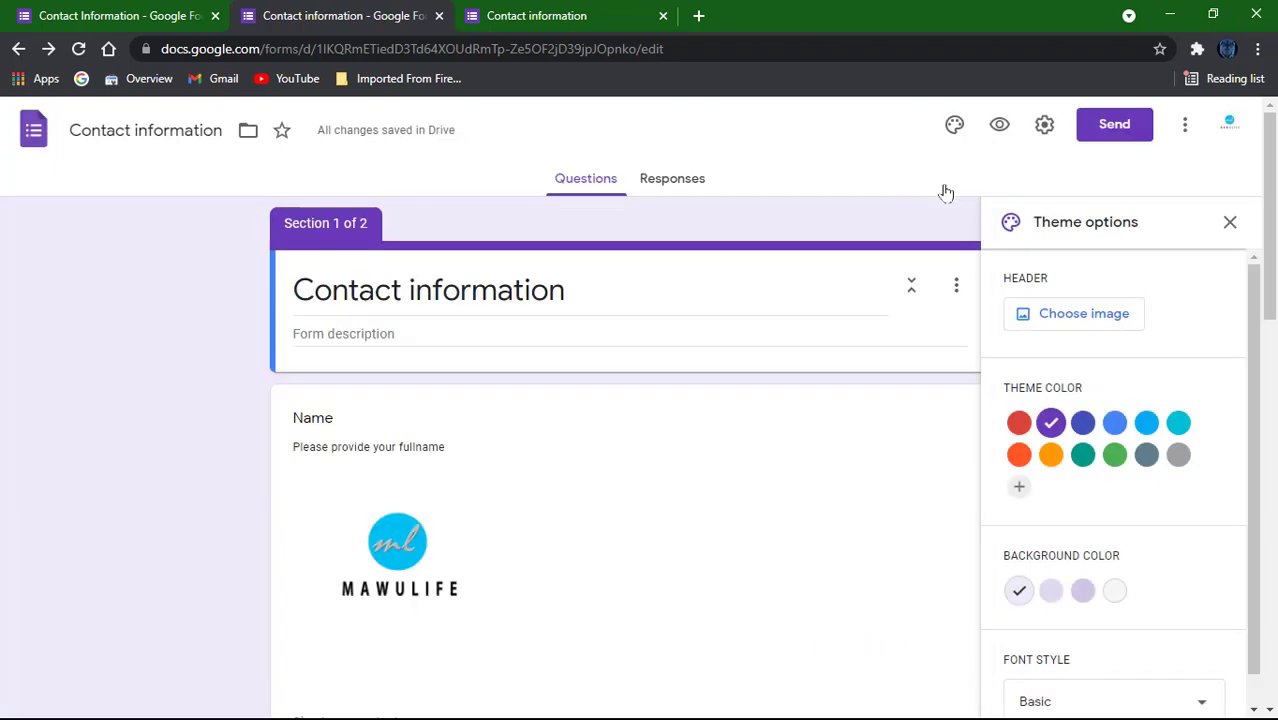
Set the black-and-white stone paving picture from the Work and School themes as the form's header image
click(1048, 316)
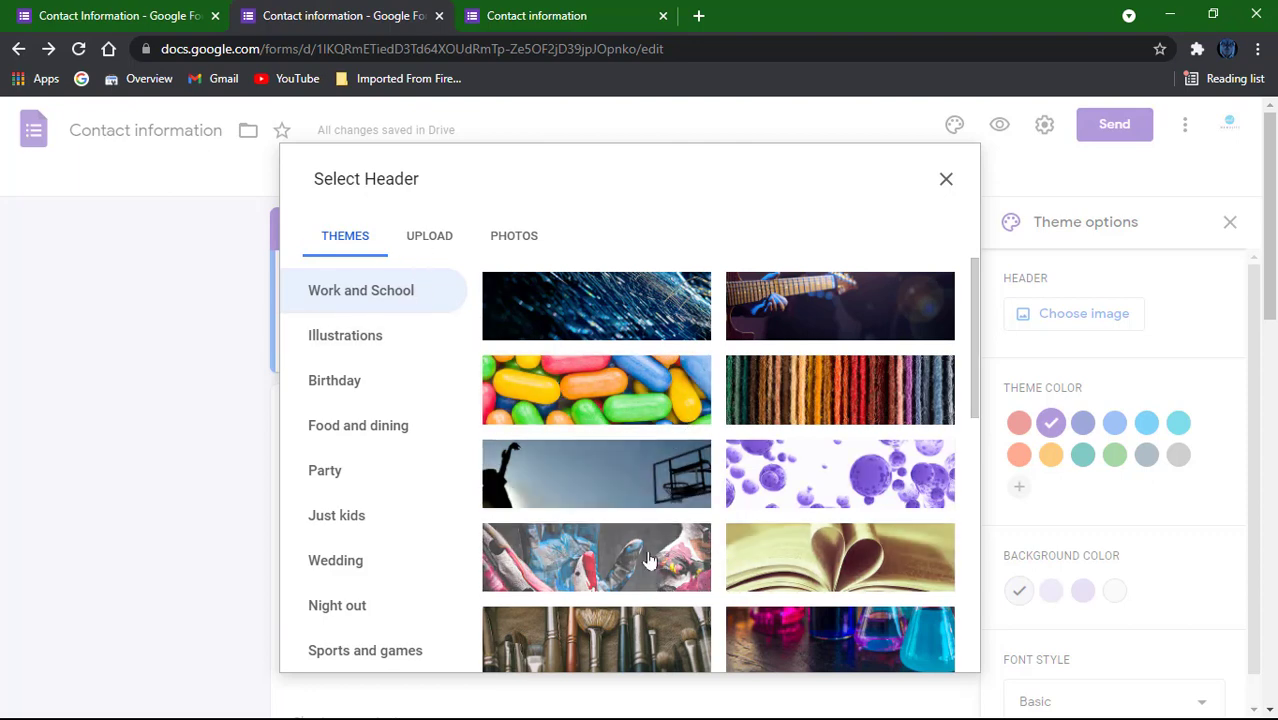
scroll(648, 560, down, 2)
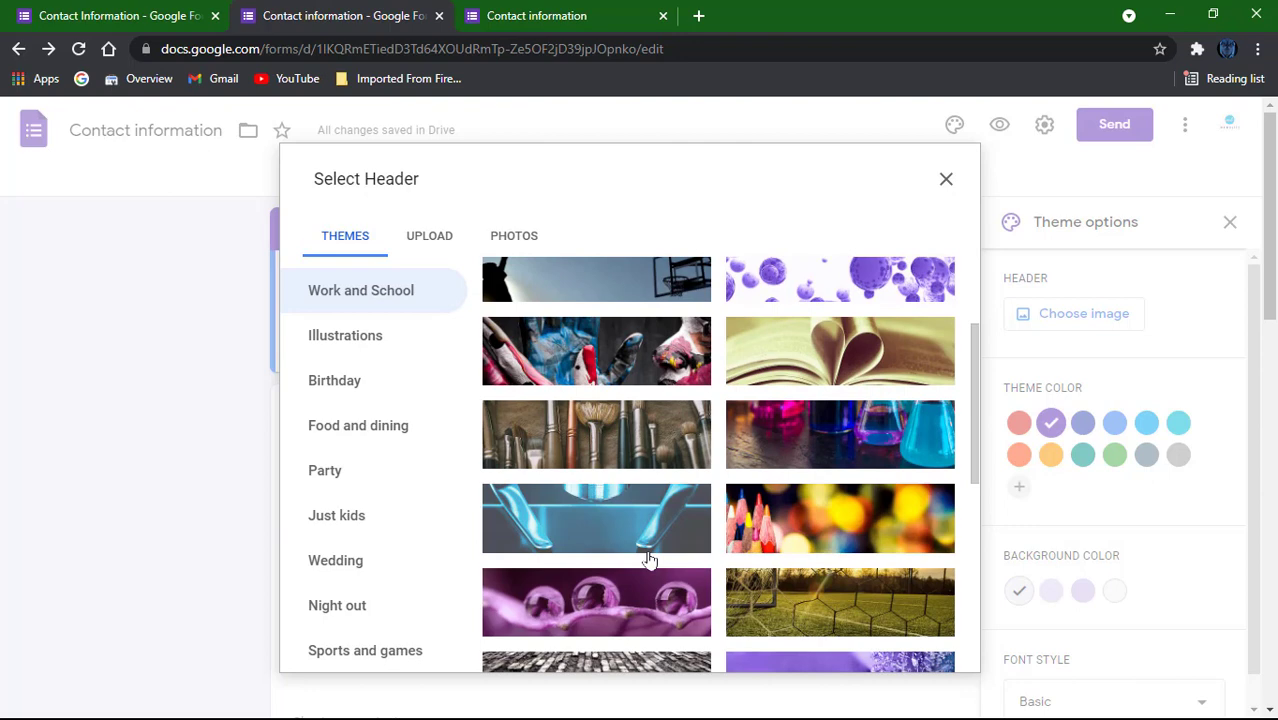
scroll(648, 560, down, 2)
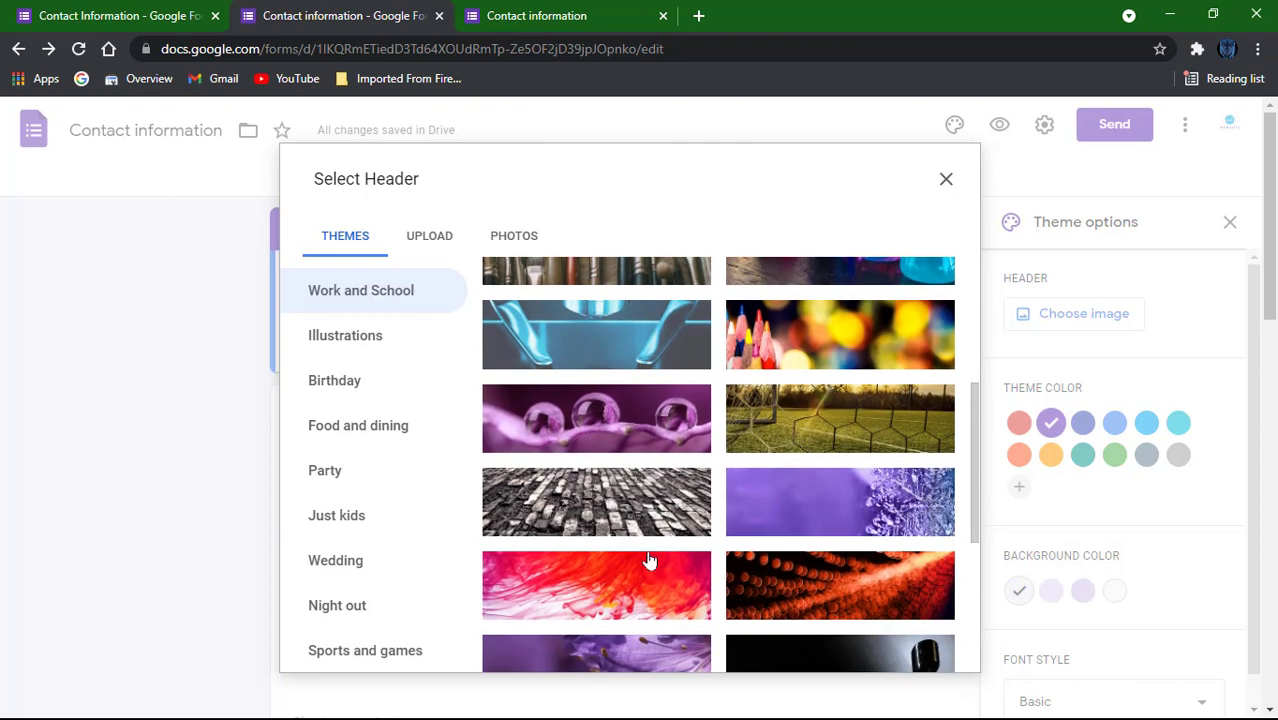
double_click(637, 492)
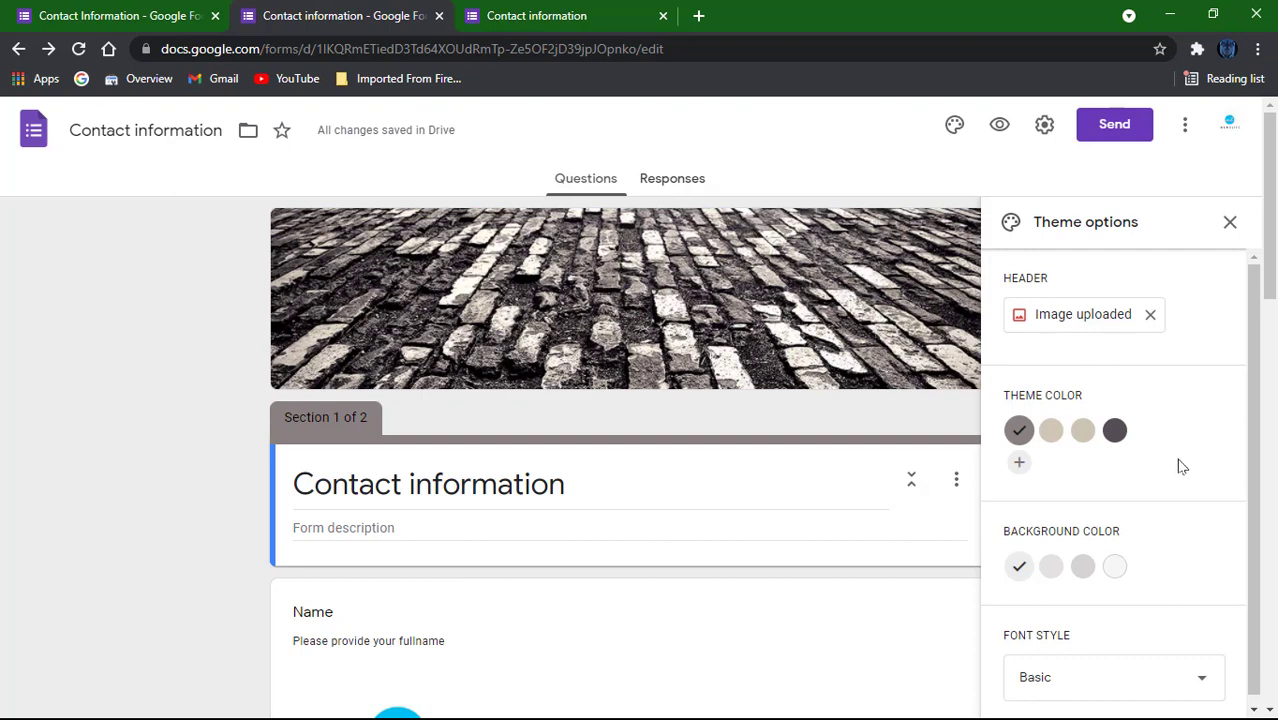
Review the theme's available font styles and keep Basic
scroll(1175, 500, down, 1)
scroll(1175, 500, down, 2)
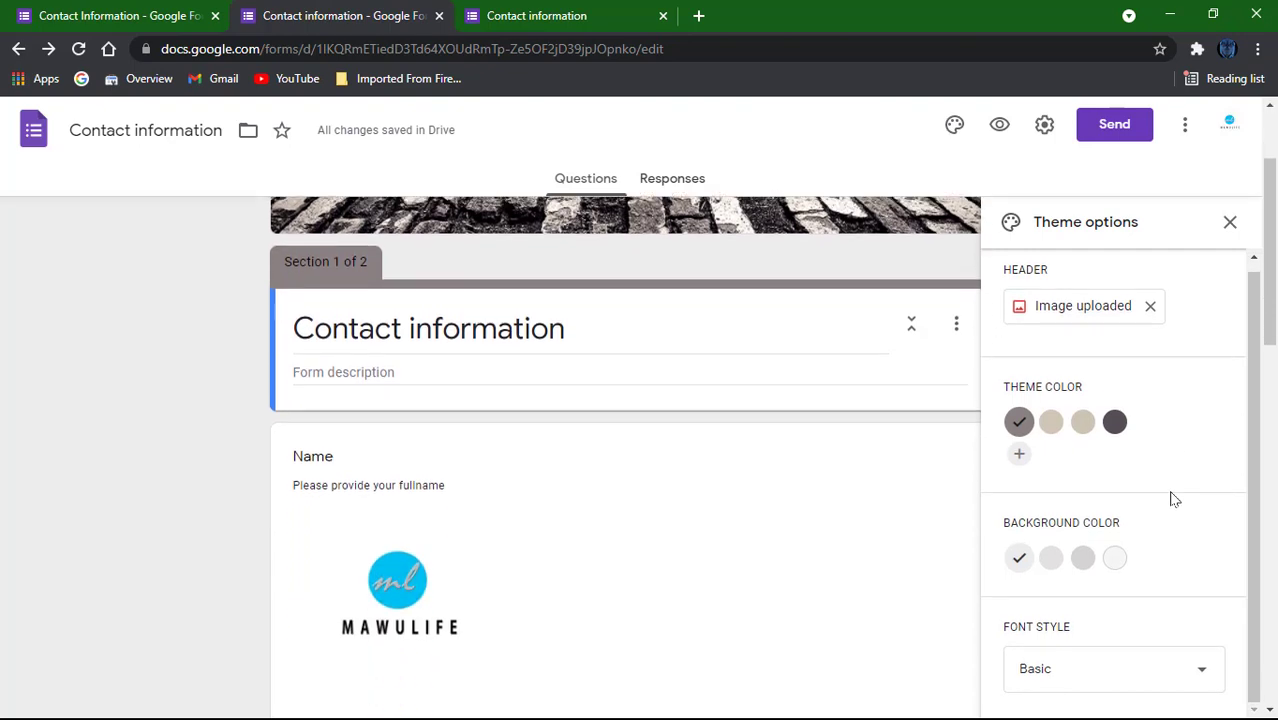
click(1080, 672)
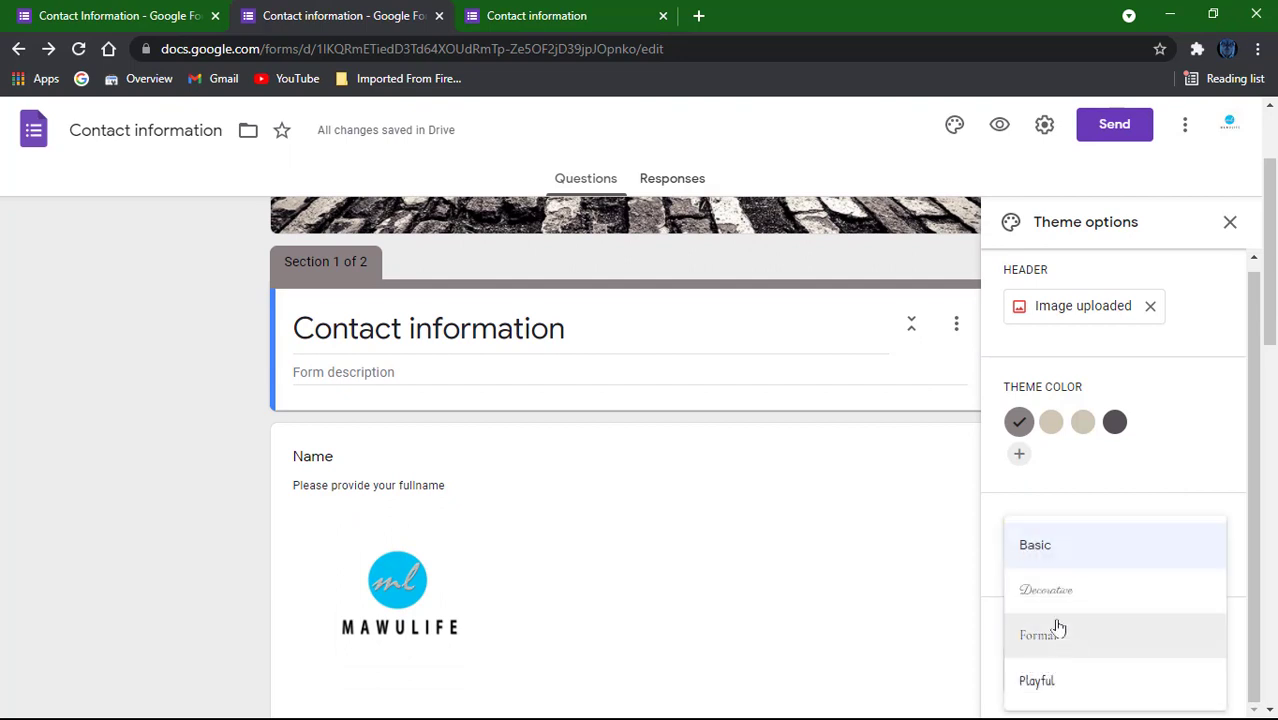
click(1085, 552)
scroll(1192, 436, up, 1)
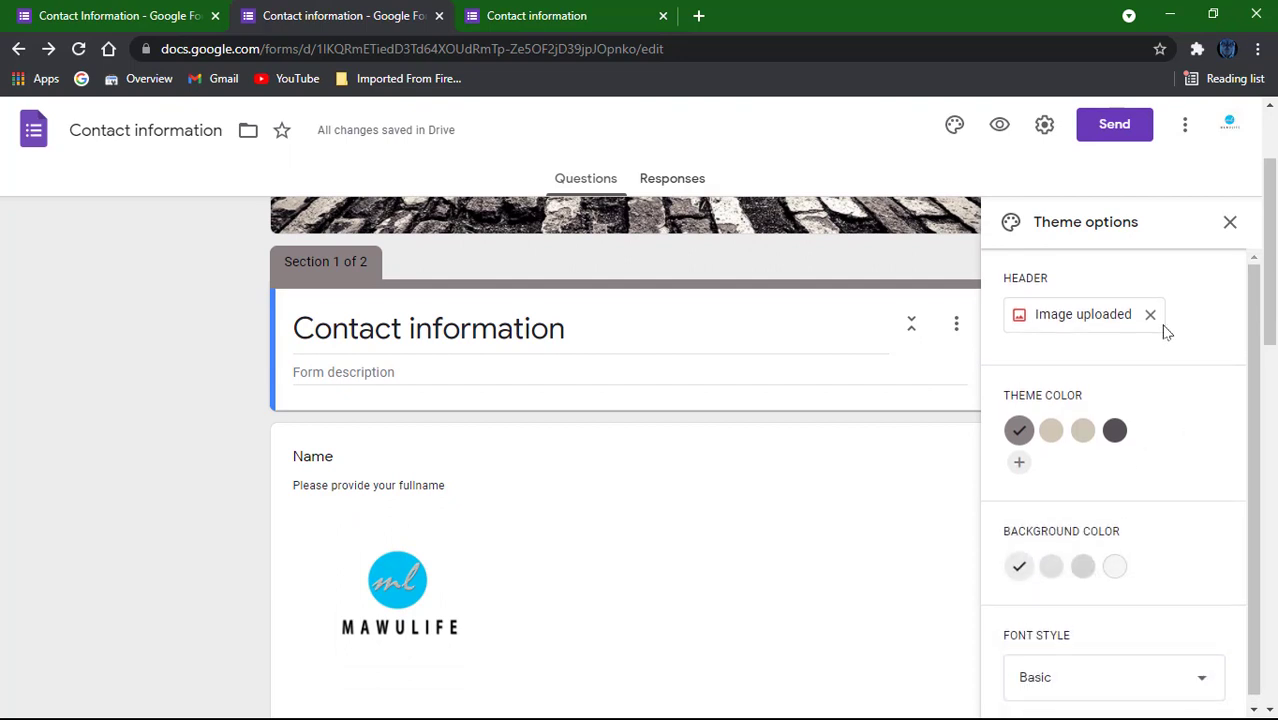
Turn on Collect emails in the form's general settings and read the explanation of response receipts
click(1043, 127)
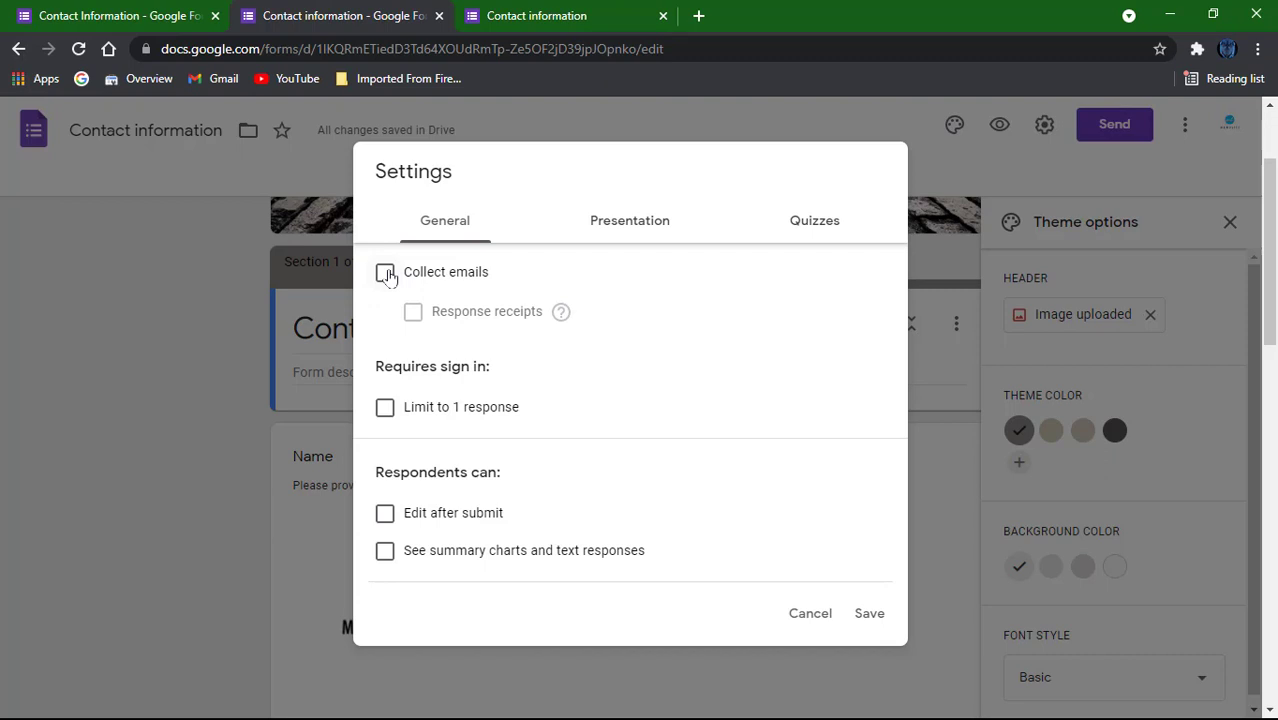
click(386, 274)
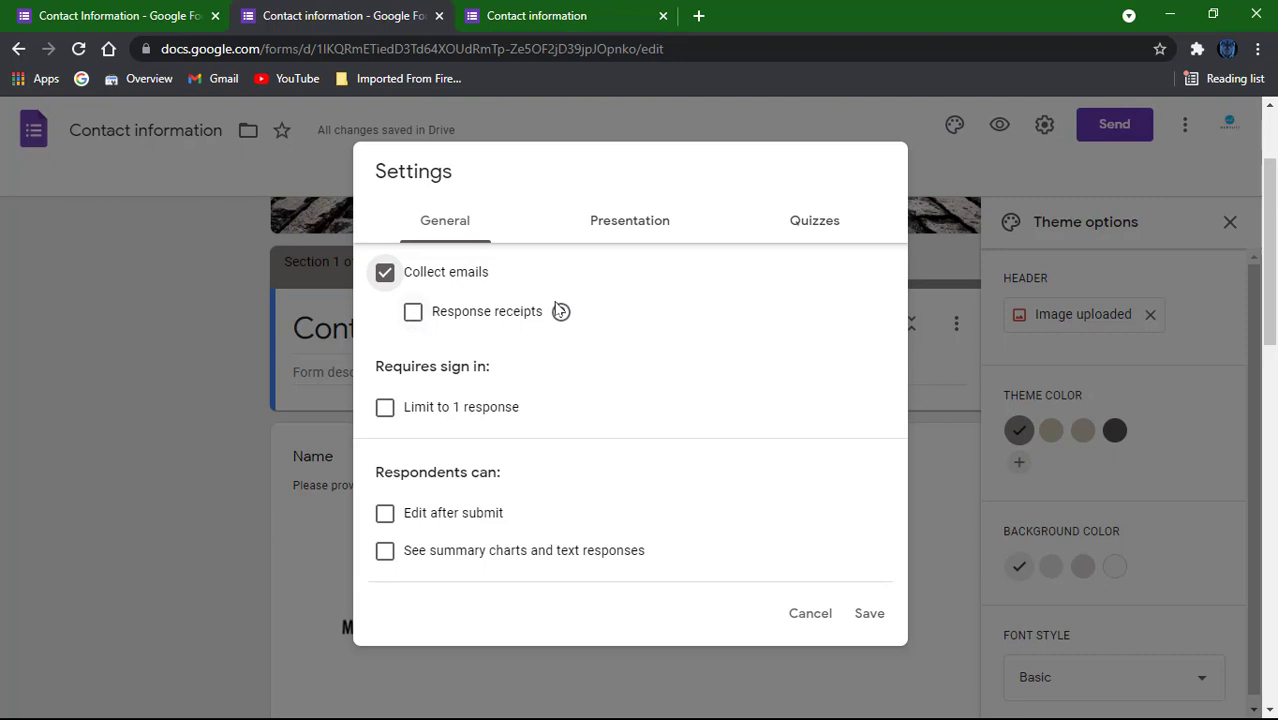
mouse_move(564, 321)
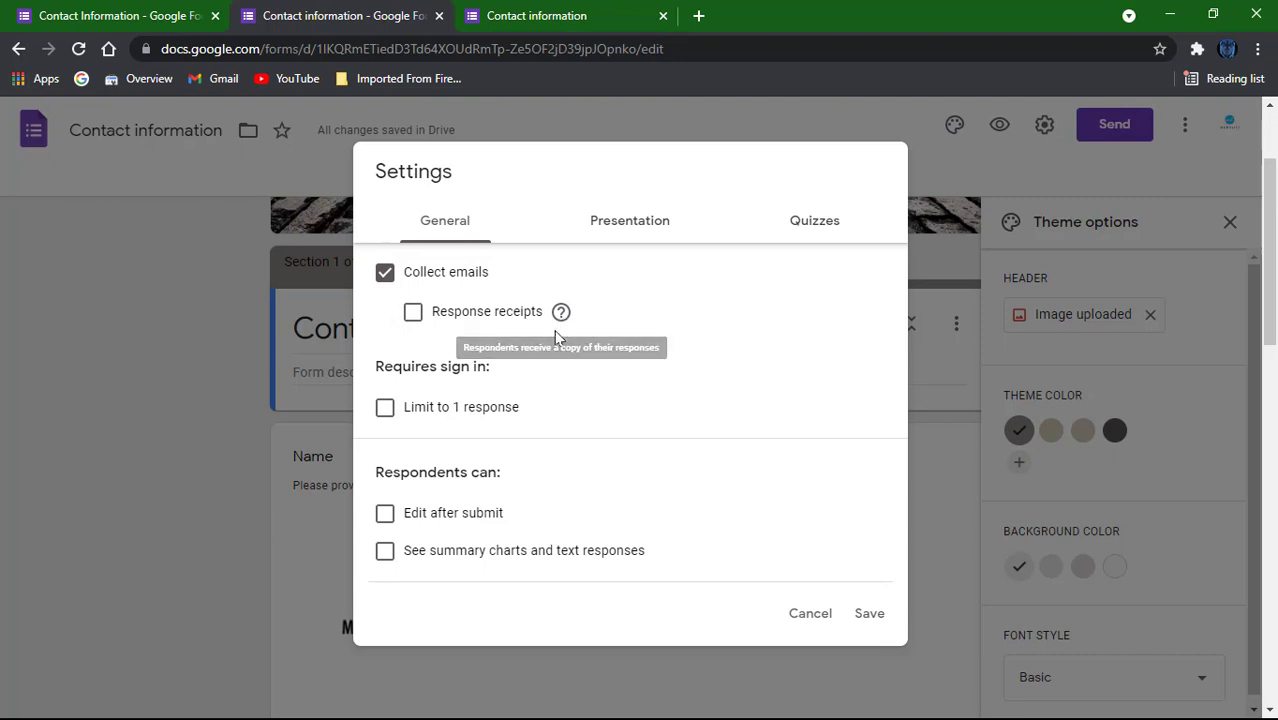
click(562, 314)
mouse_move(562, 314)
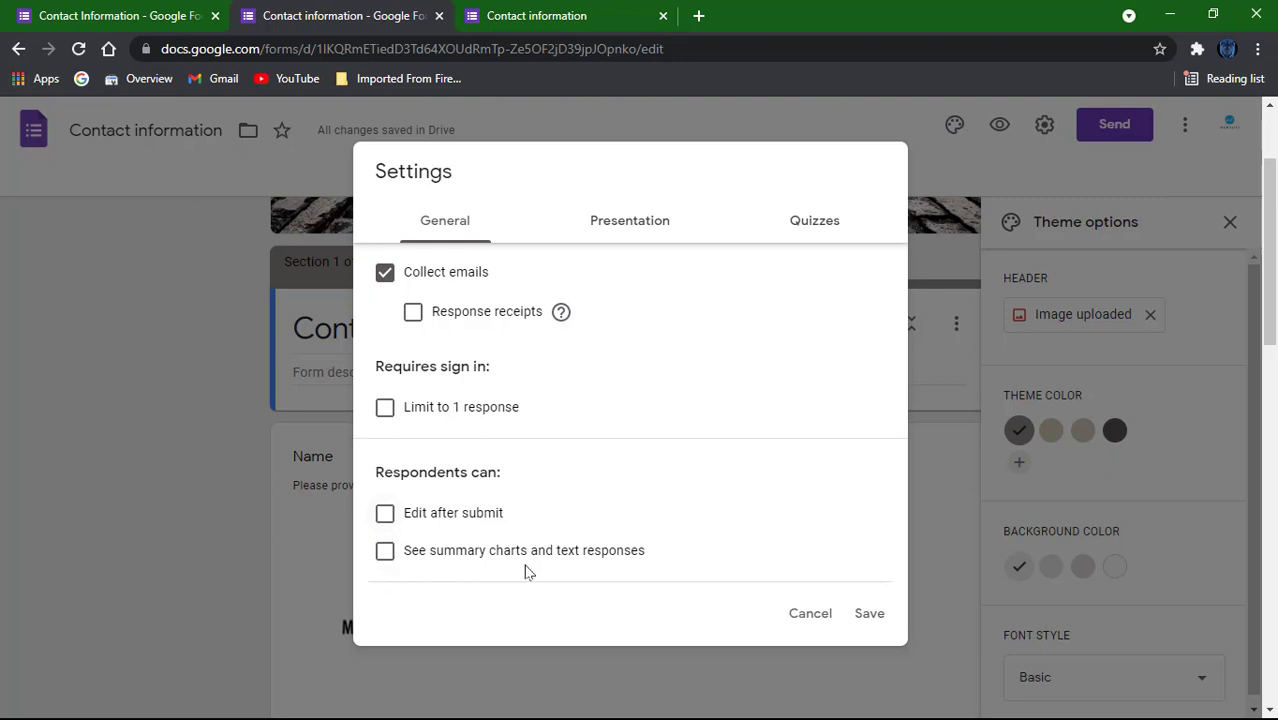
Review the presentation settings, turn on Make this a quiz to examine its grading options, and turn it off again
click(606, 230)
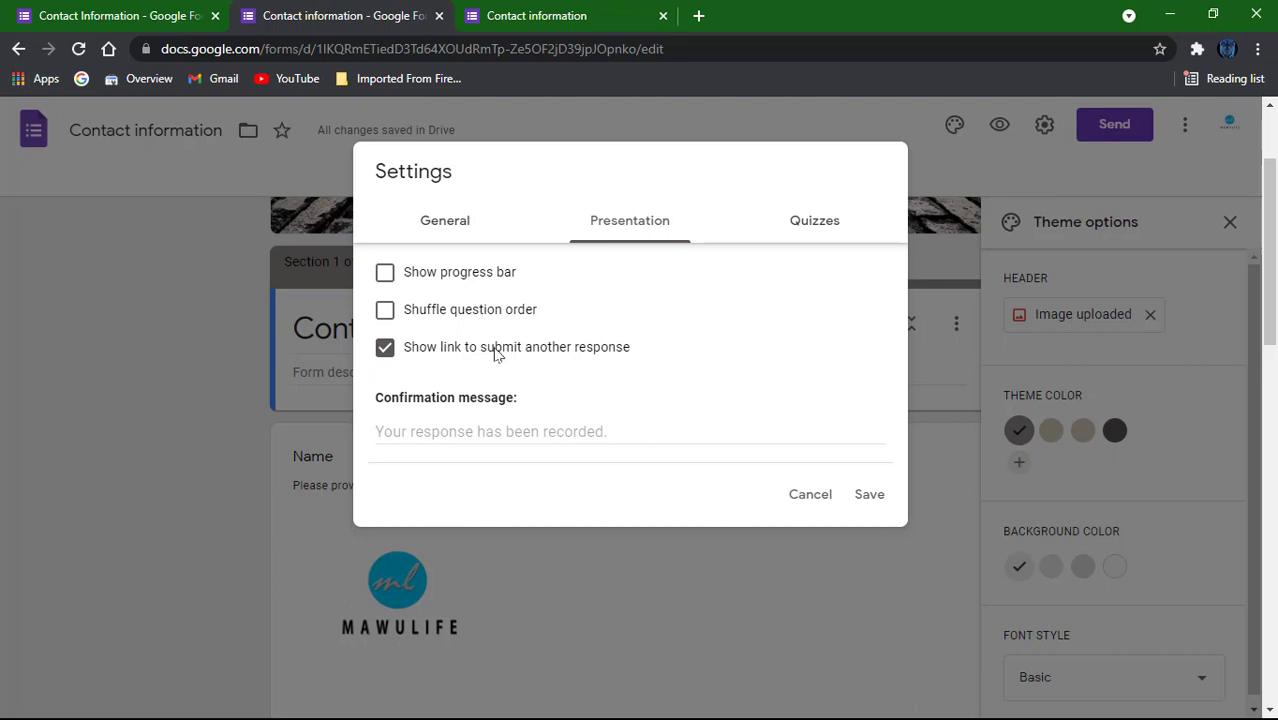
click(810, 229)
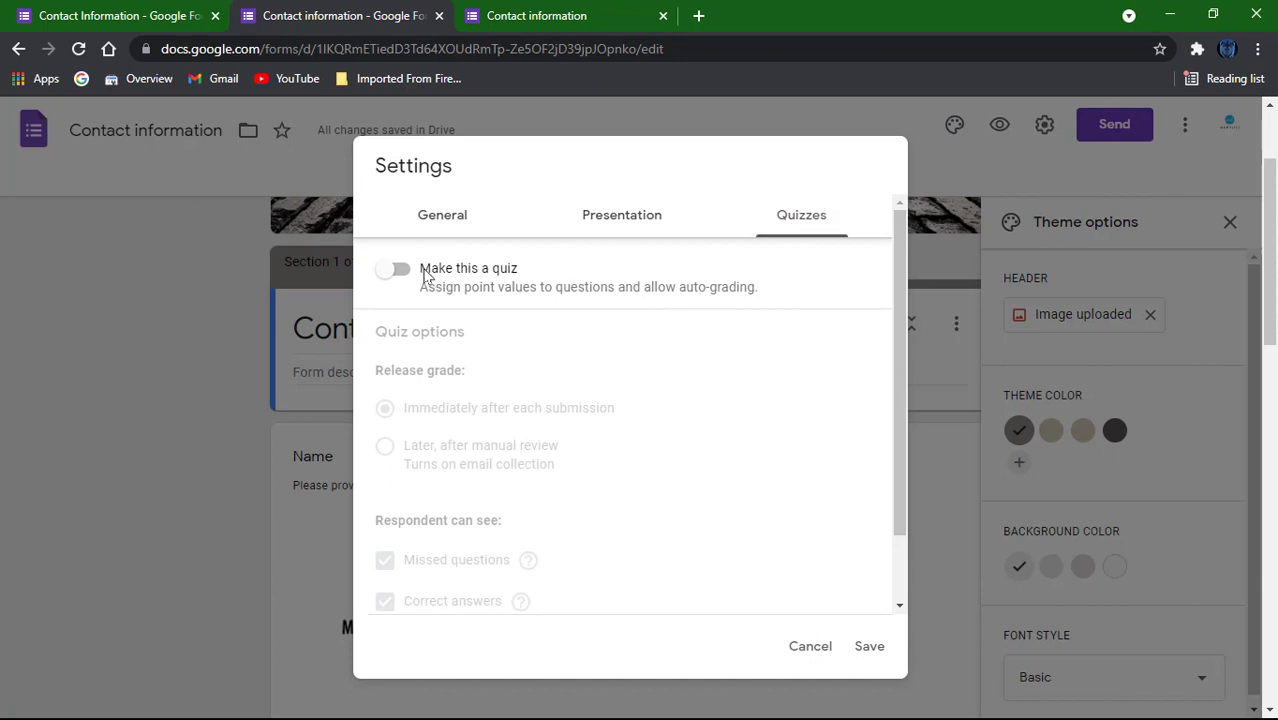
click(393, 268)
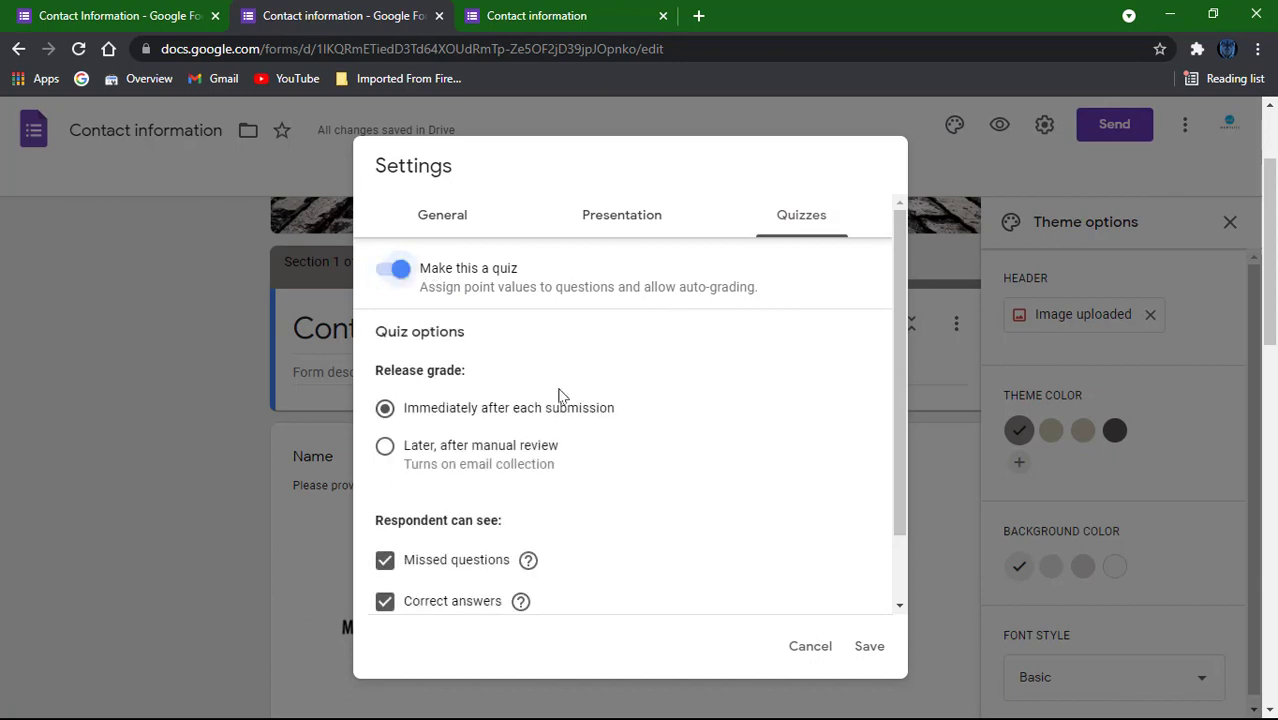
scroll(596, 426, down, 2)
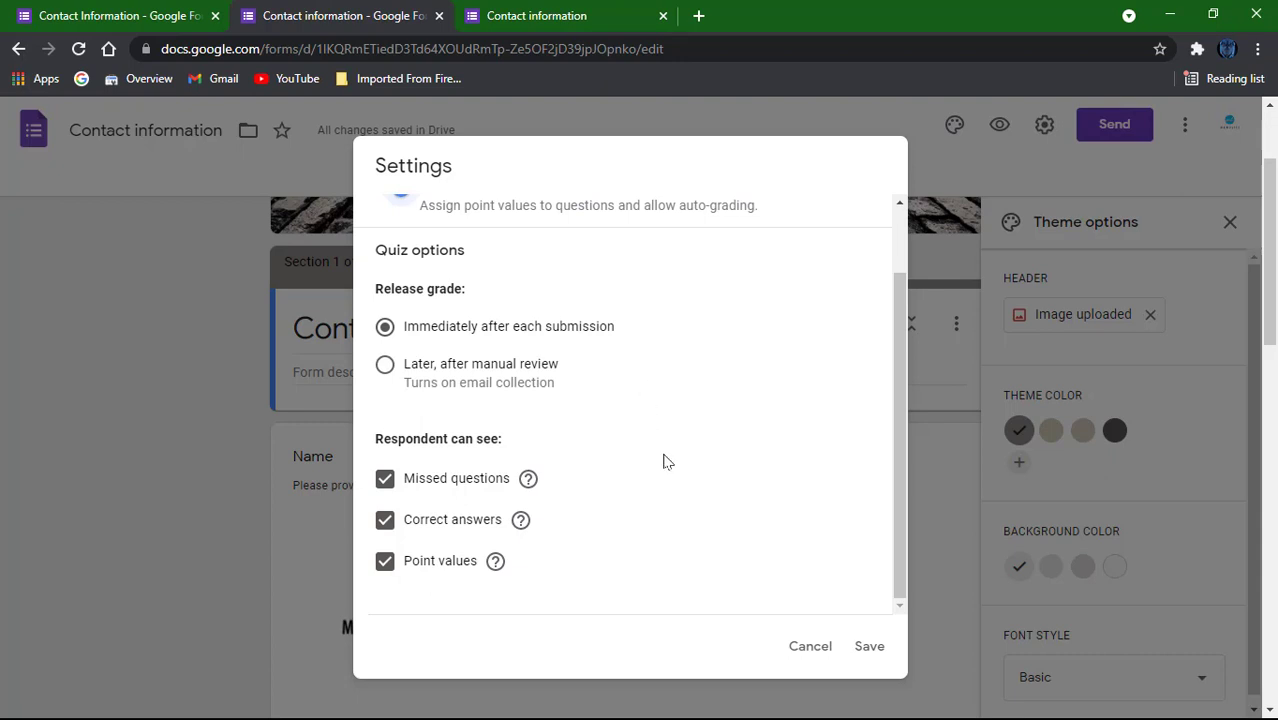
scroll(713, 474, up, 1)
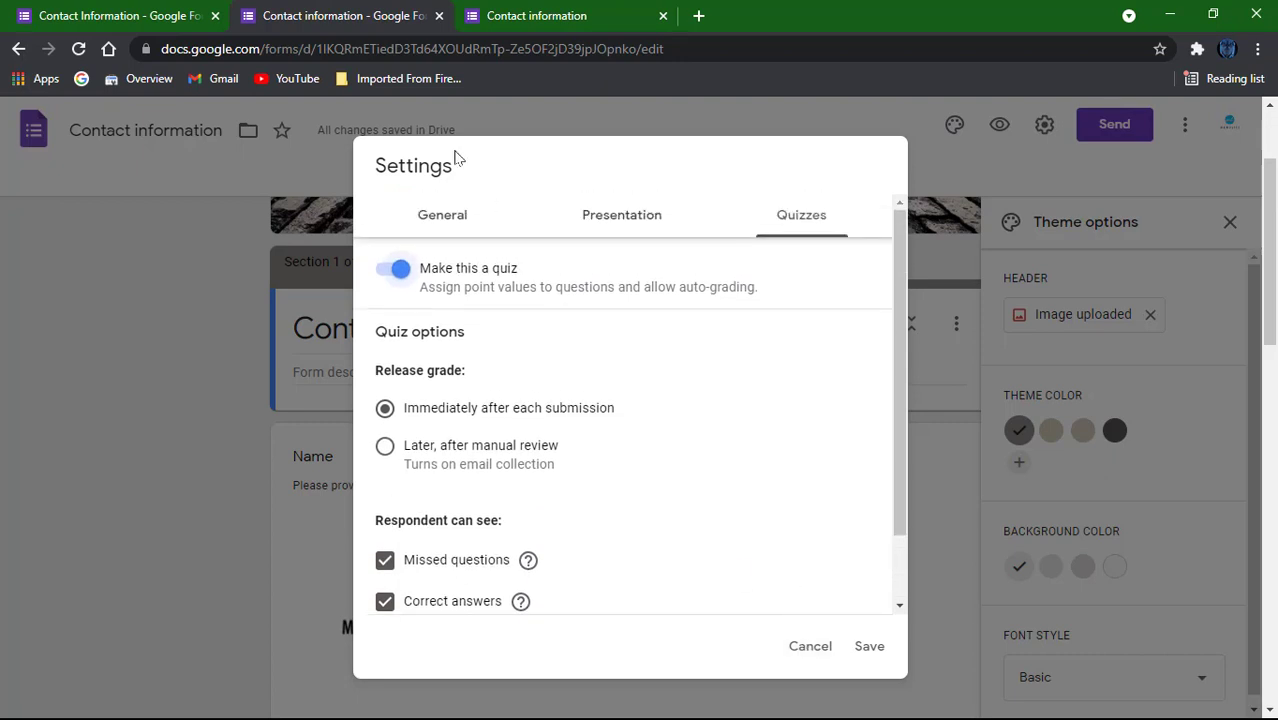
click(428, 226)
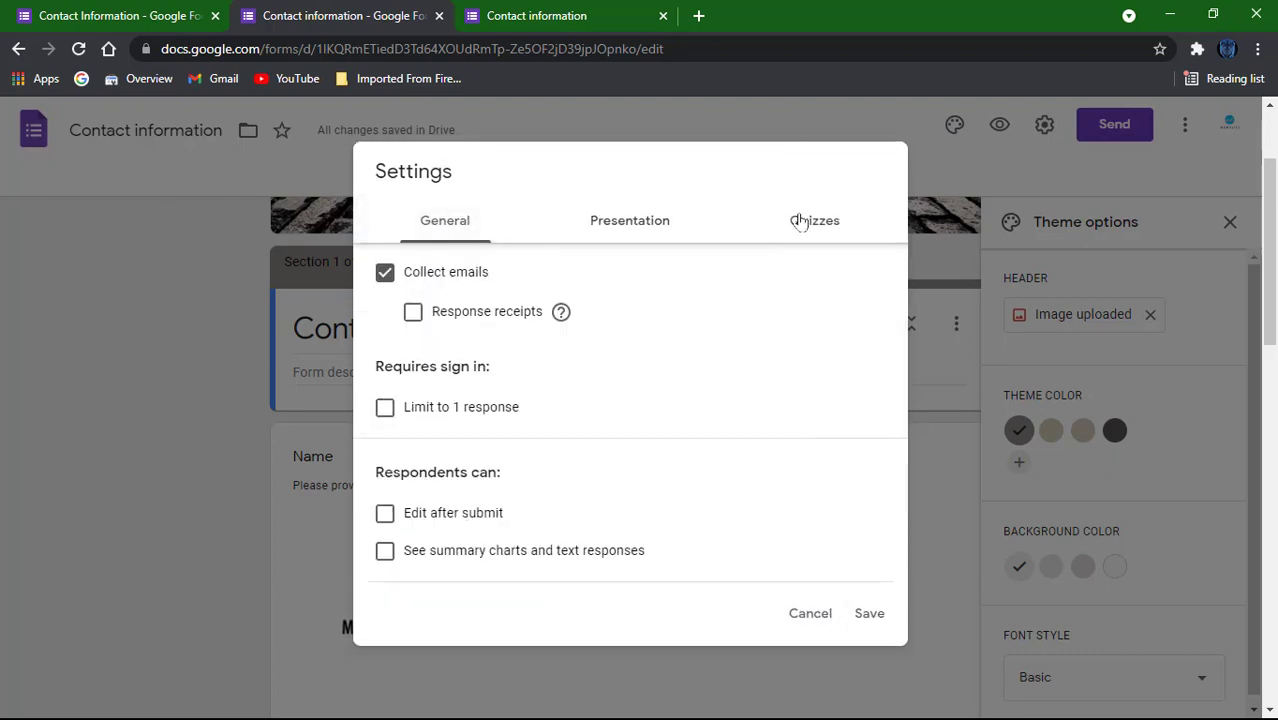
click(800, 223)
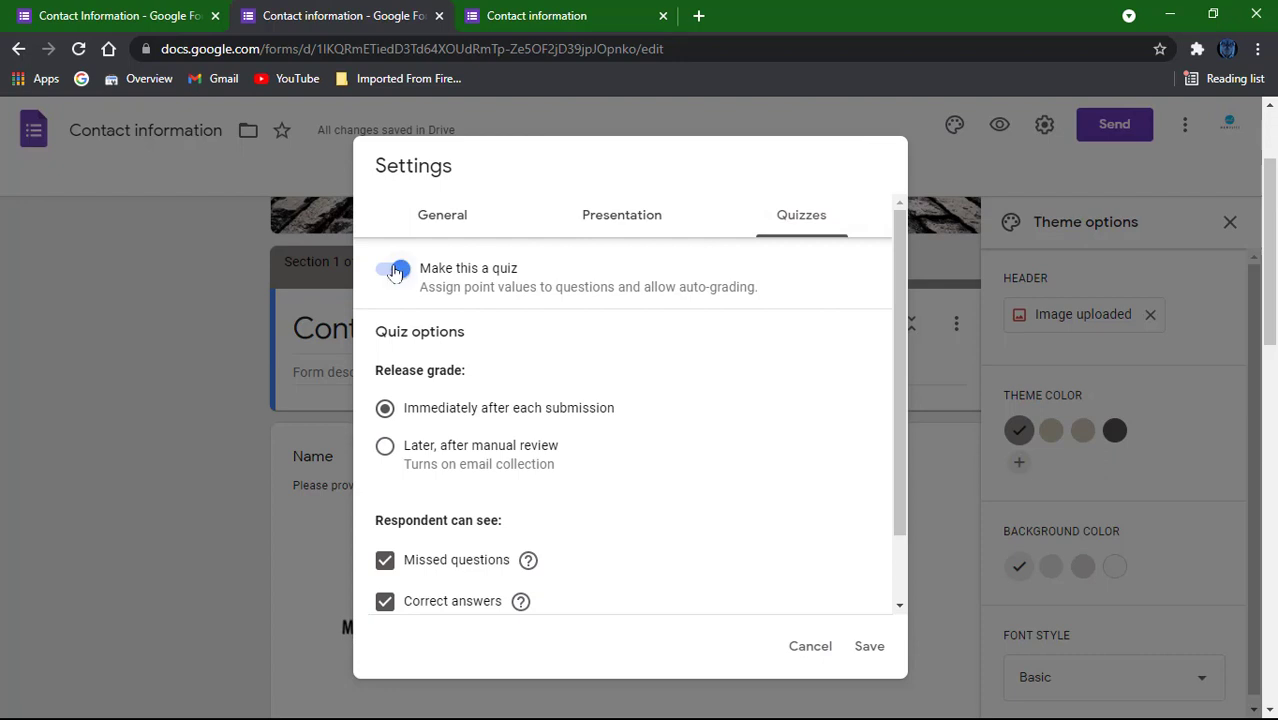
click(392, 268)
Return to the general settings and save the form's settings
click(622, 217)
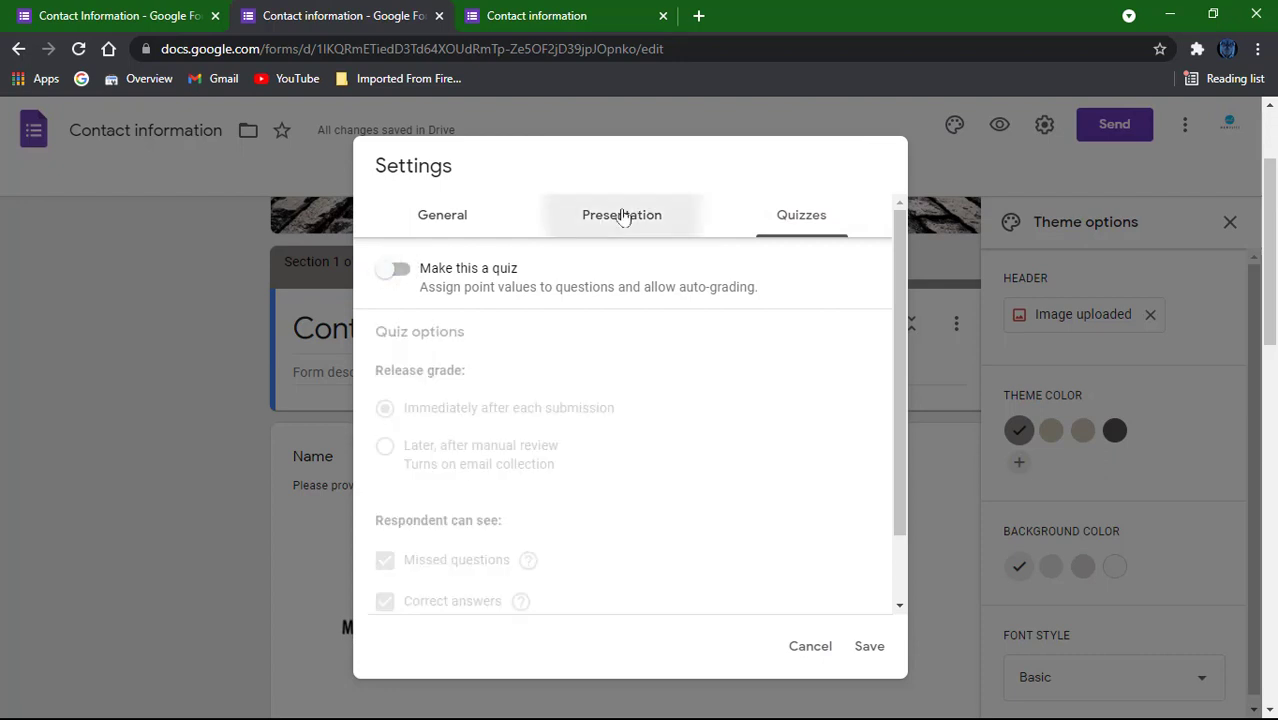
click(463, 220)
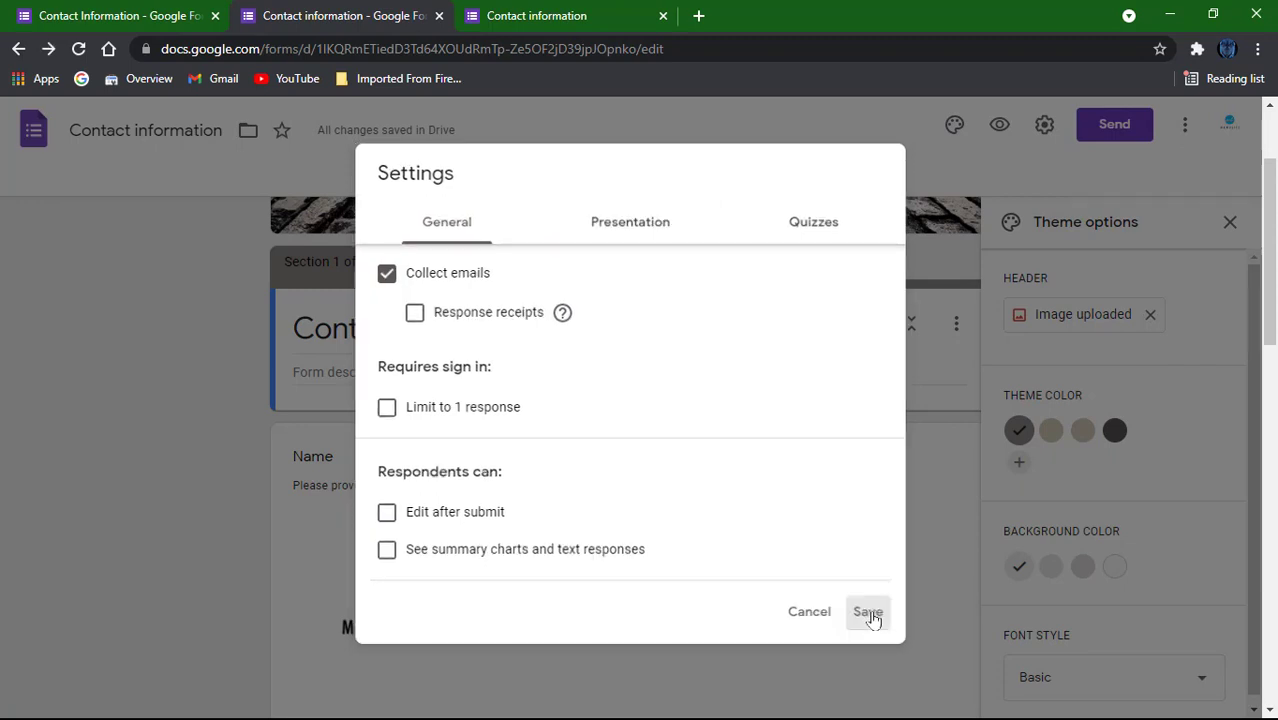
click(869, 614)
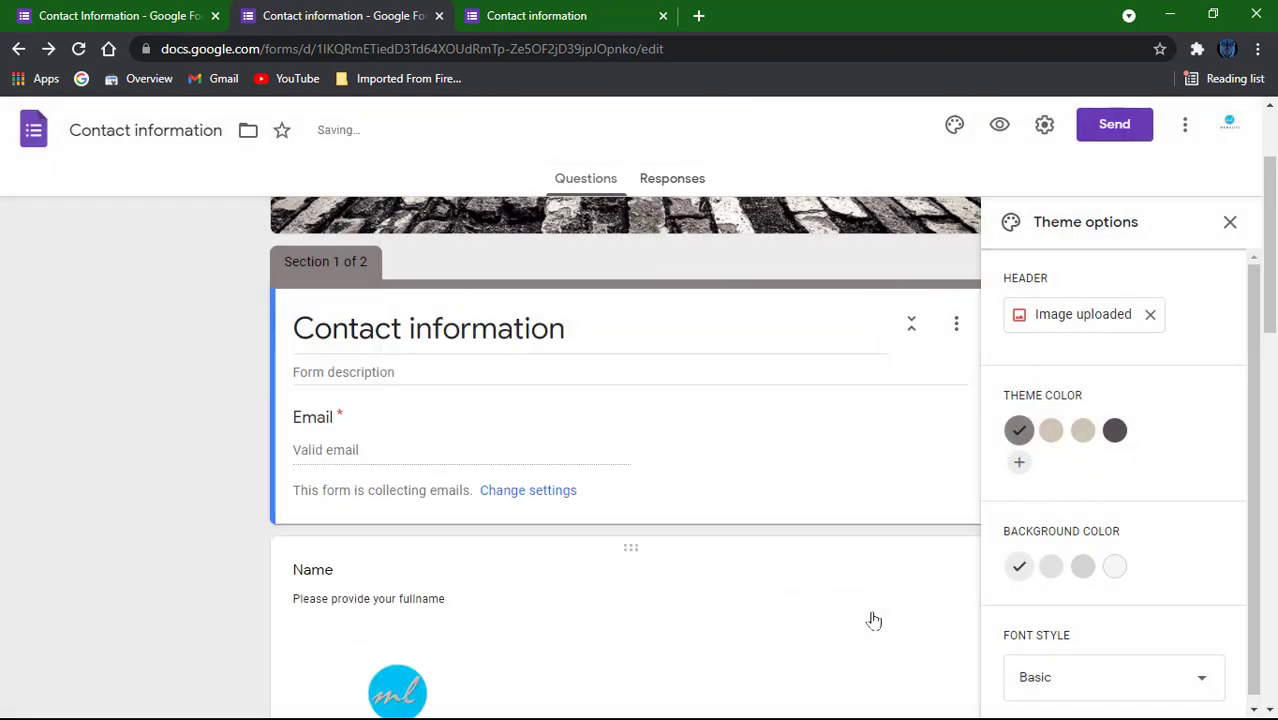
Generate a shortened link for sending the form and copy it
click(1118, 134)
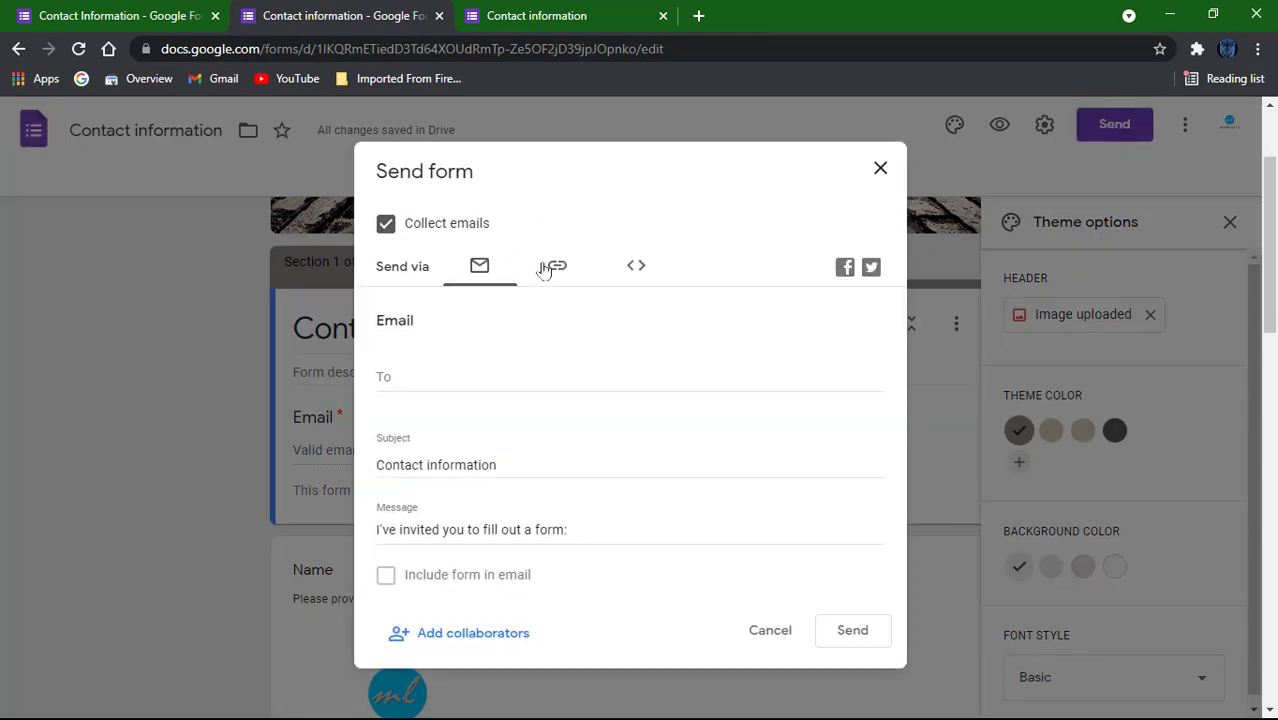
click(556, 272)
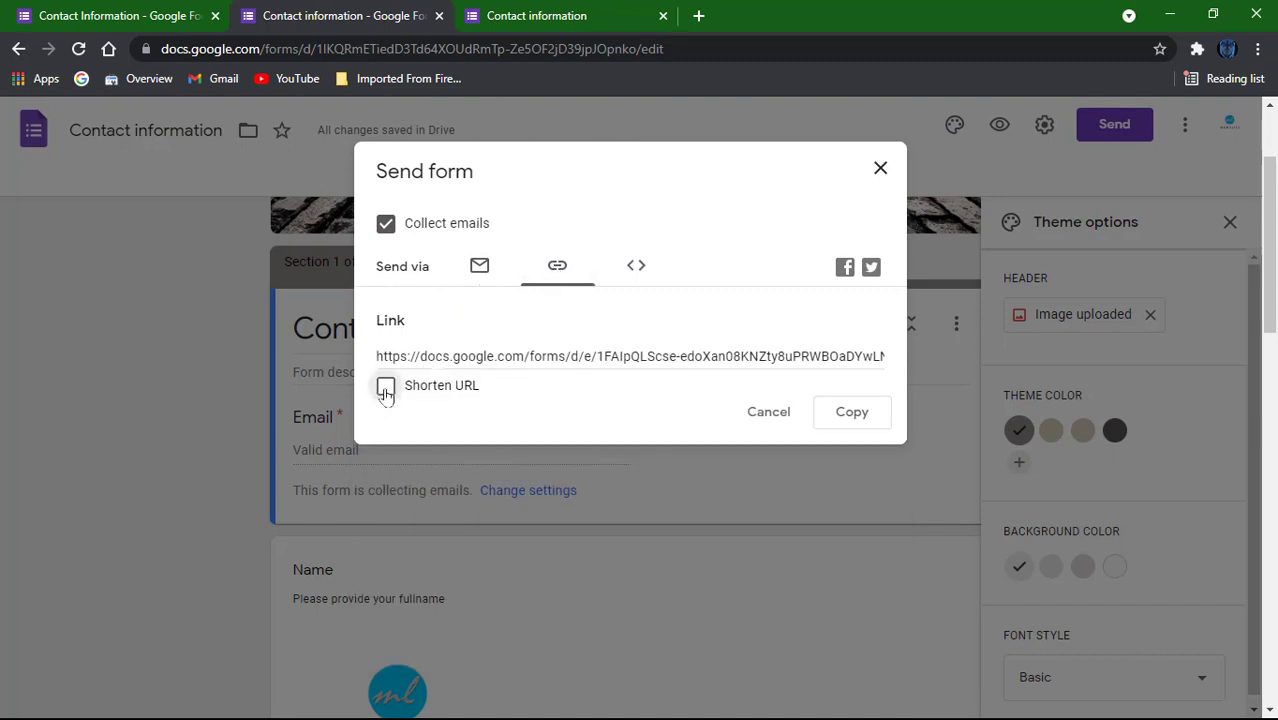
click(385, 390)
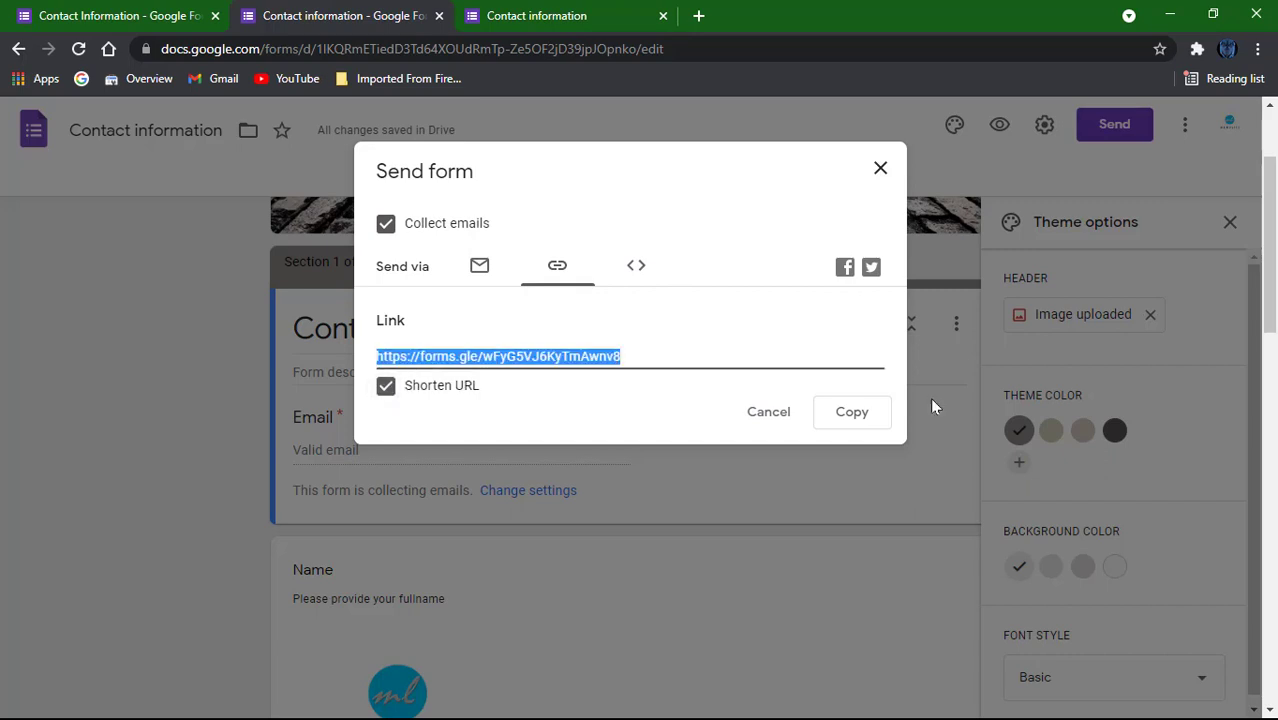
click(862, 415)
View the embed HTML option for sending the form, return to the link option, and close the send dialog
click(636, 266)
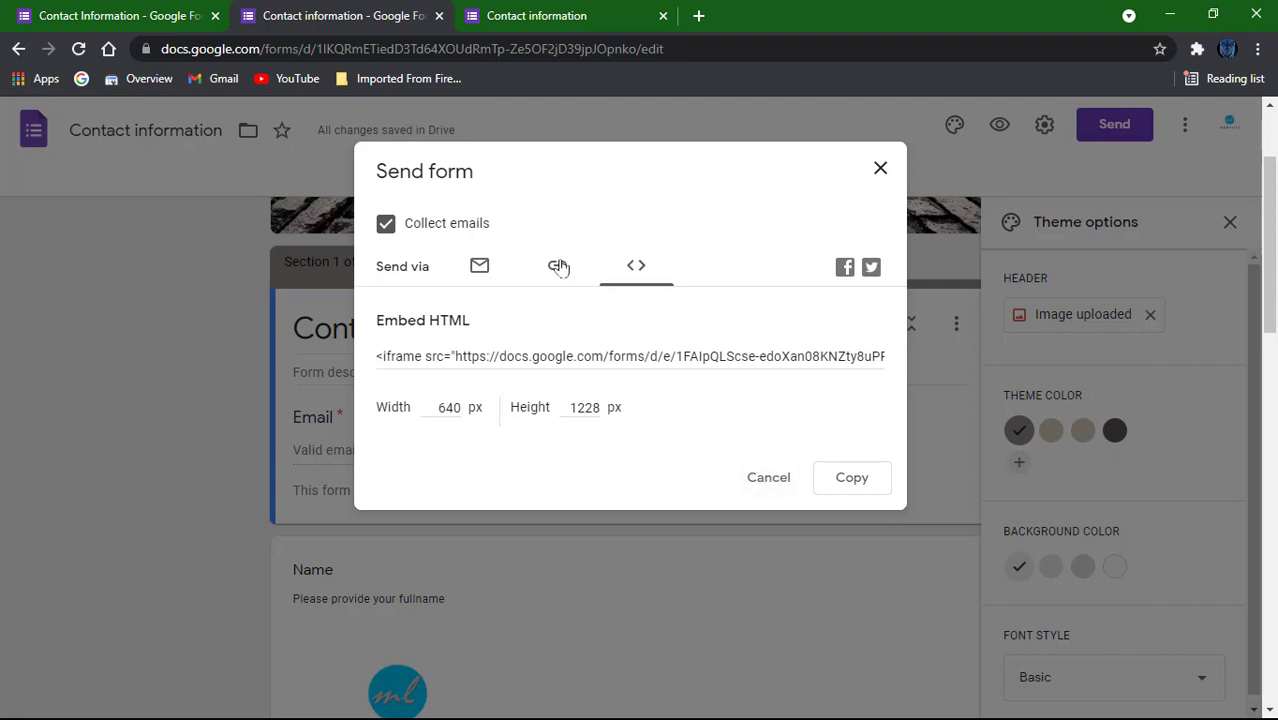
click(556, 265)
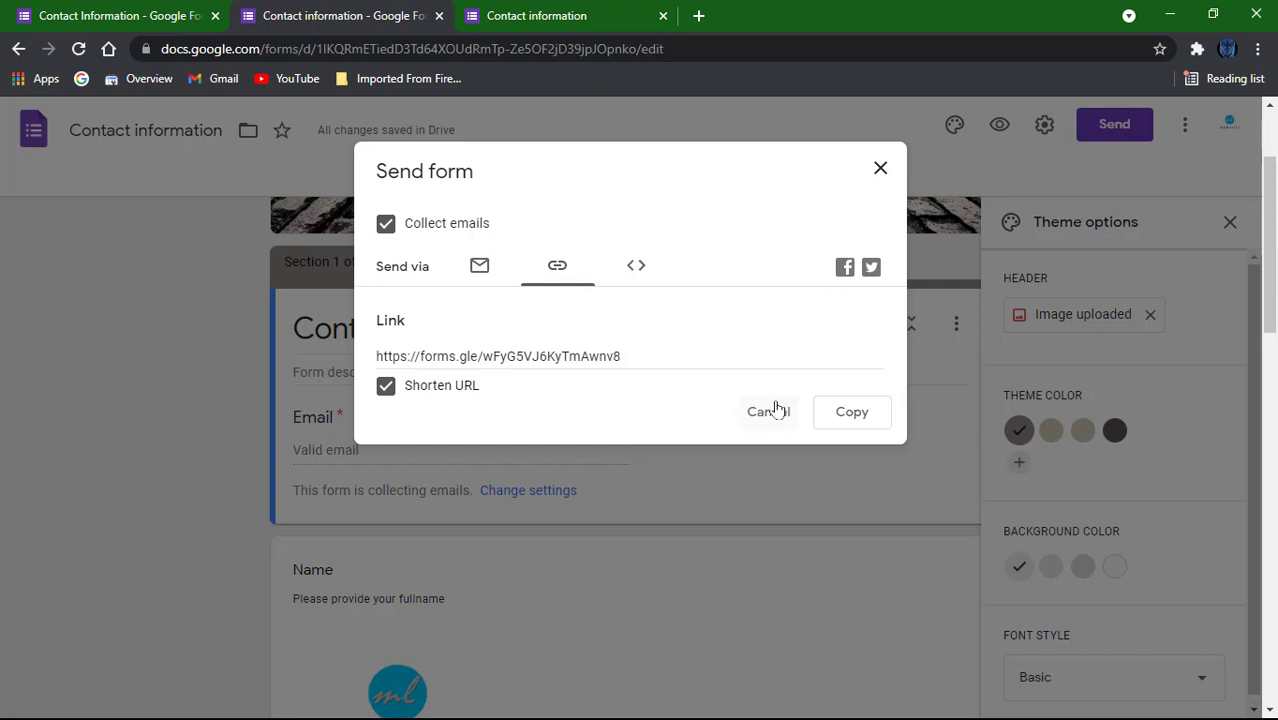
click(768, 411)
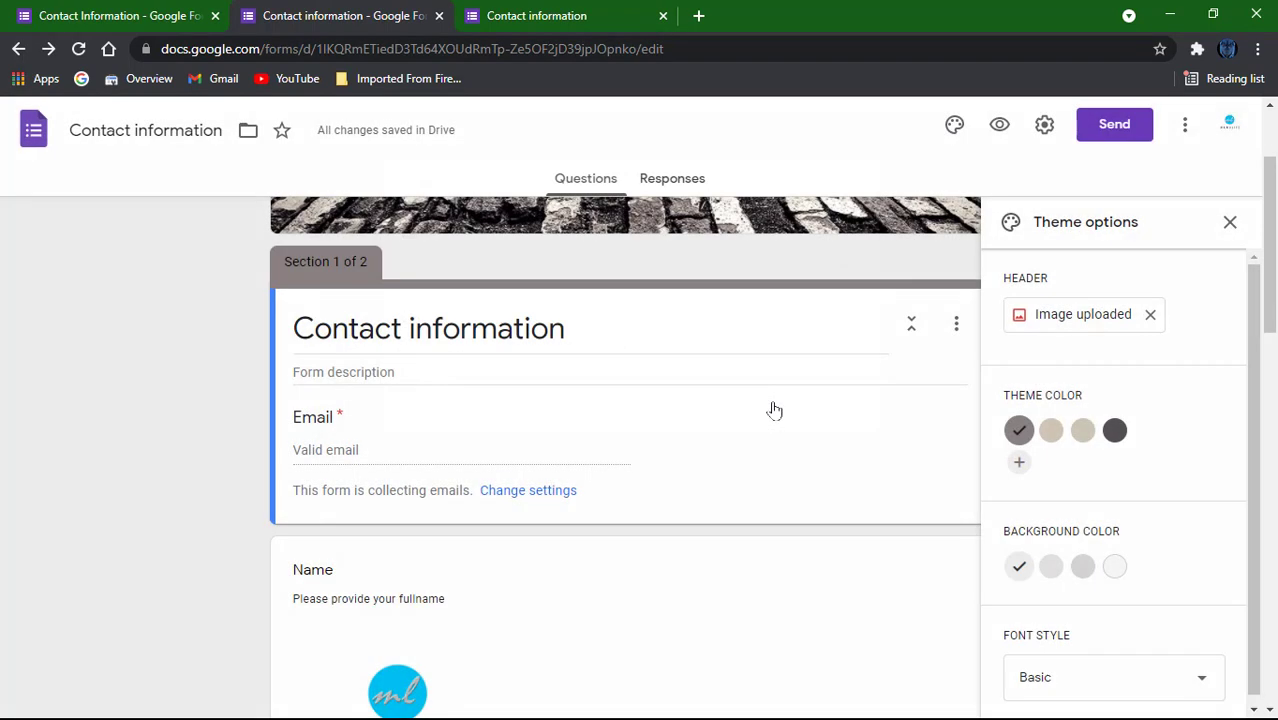
Preview the updated form and check its header image, Email field and remaining questions
click(992, 137)
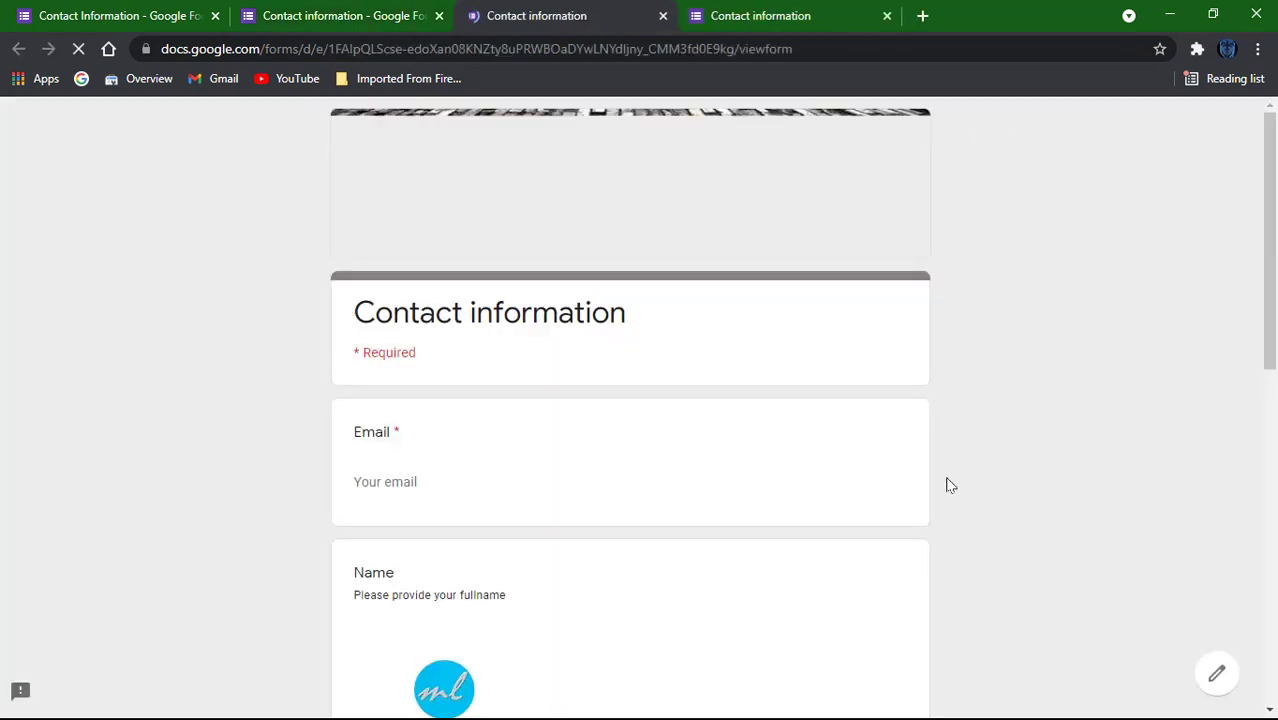
scroll(947, 482, down, 3)
scroll(947, 482, down, 3)
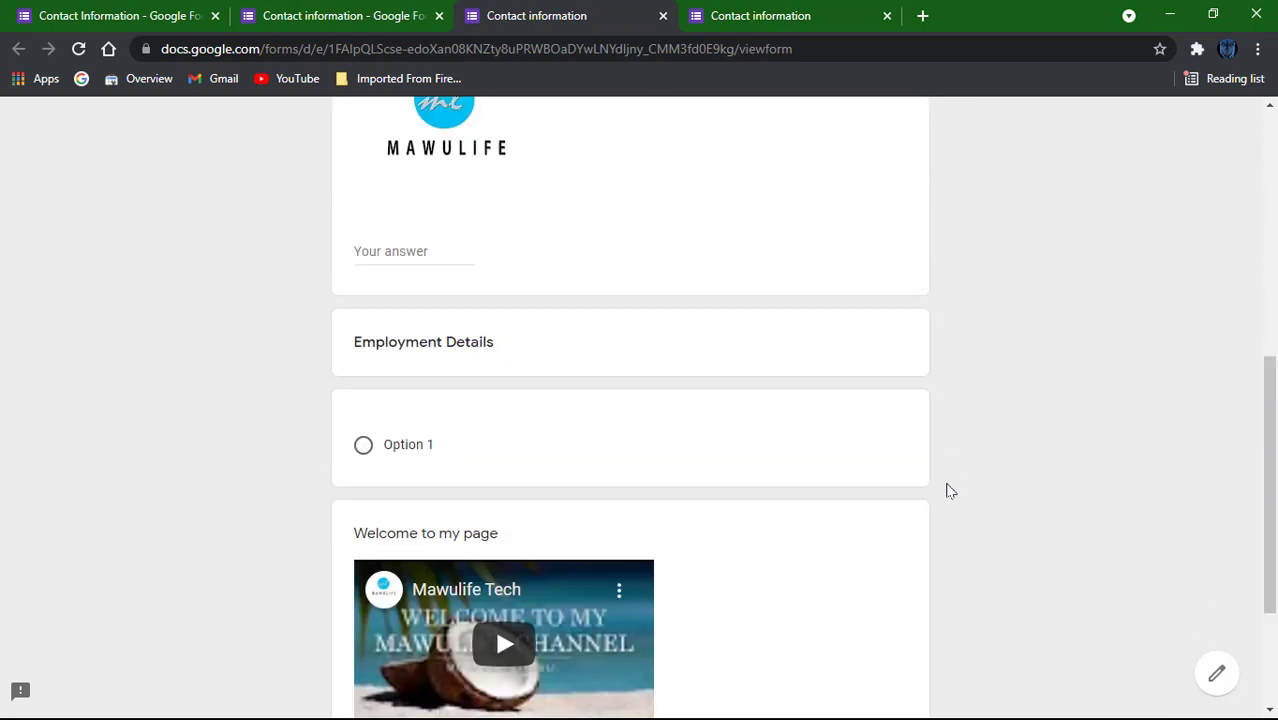
scroll(647, 356, up, 6)
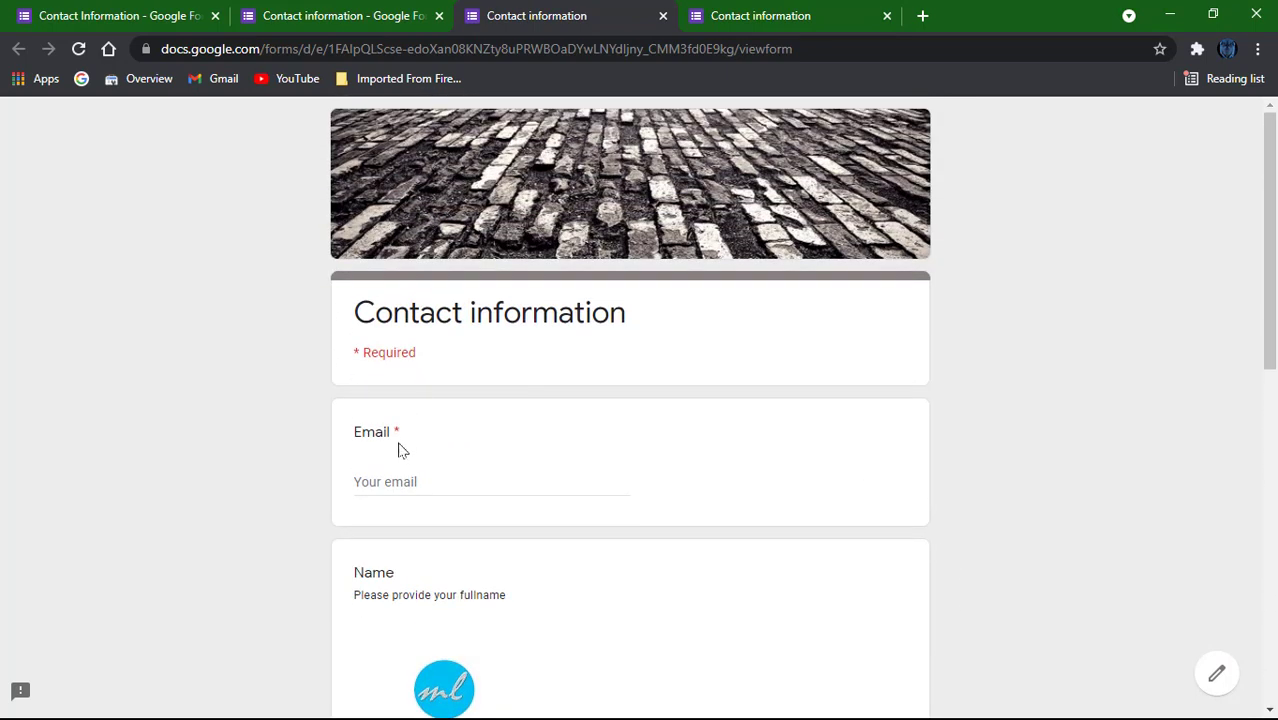
scroll(427, 478, down, 1)
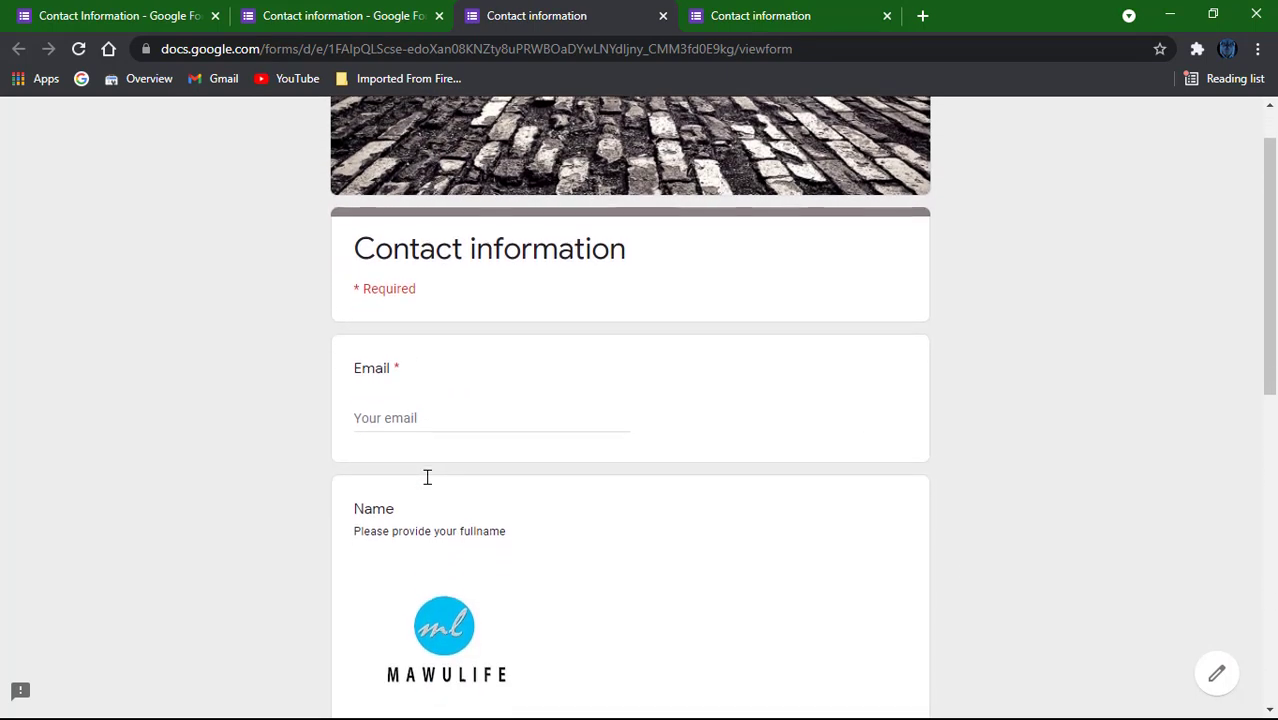
Return to the form editor, check the Collect emails option in the settings, and leave the settings without saving
click(362, 15)
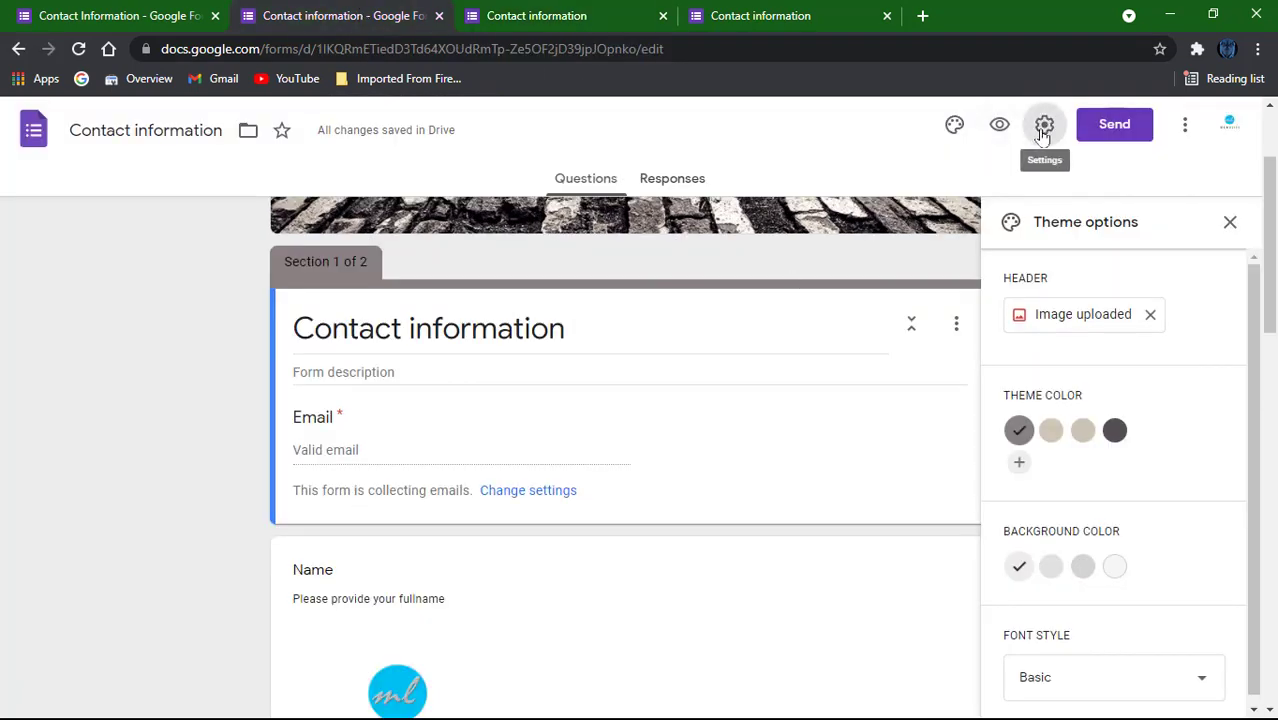
click(1044, 124)
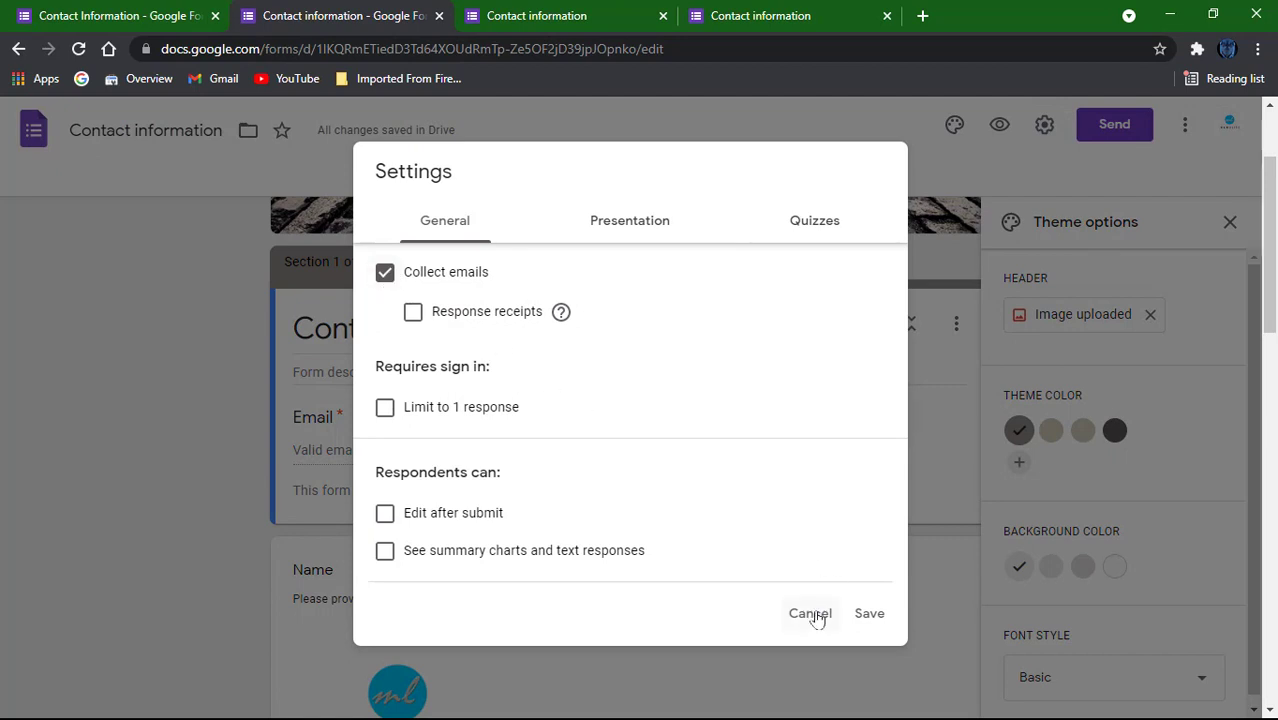
click(812, 614)
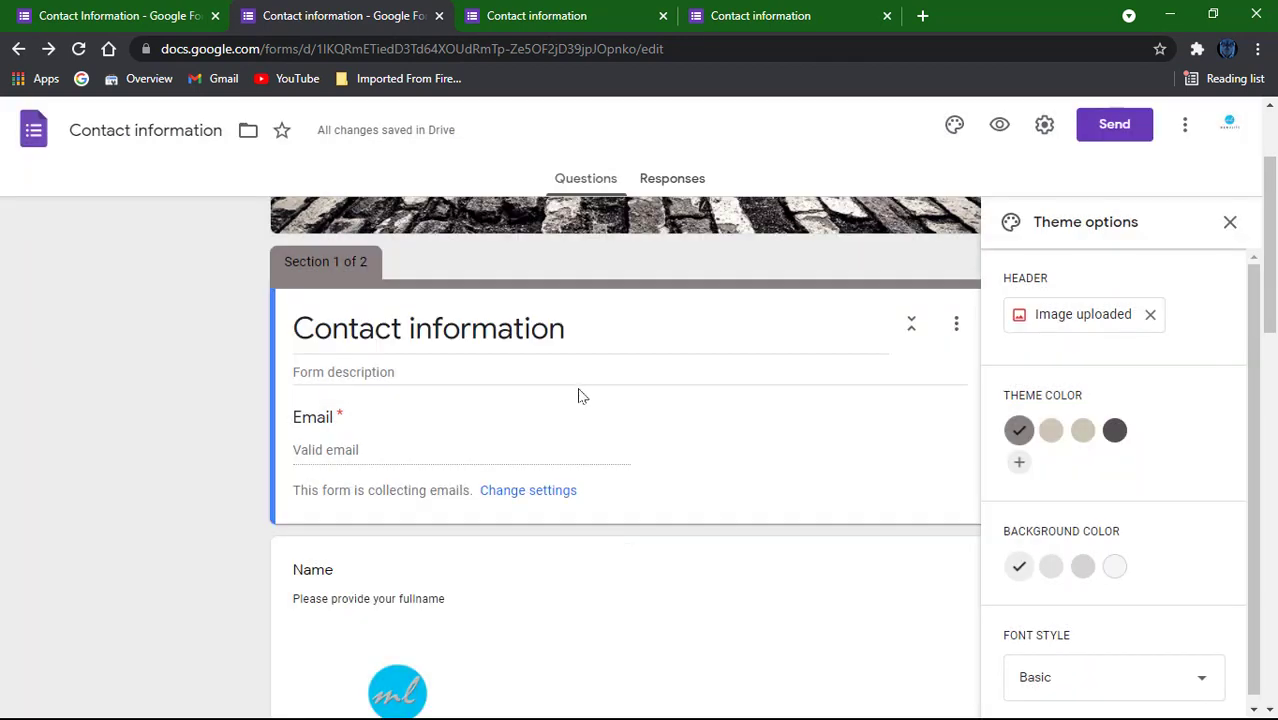
Compare the earlier purple preview of the form with the new preview's header and Email field
click(750, 20)
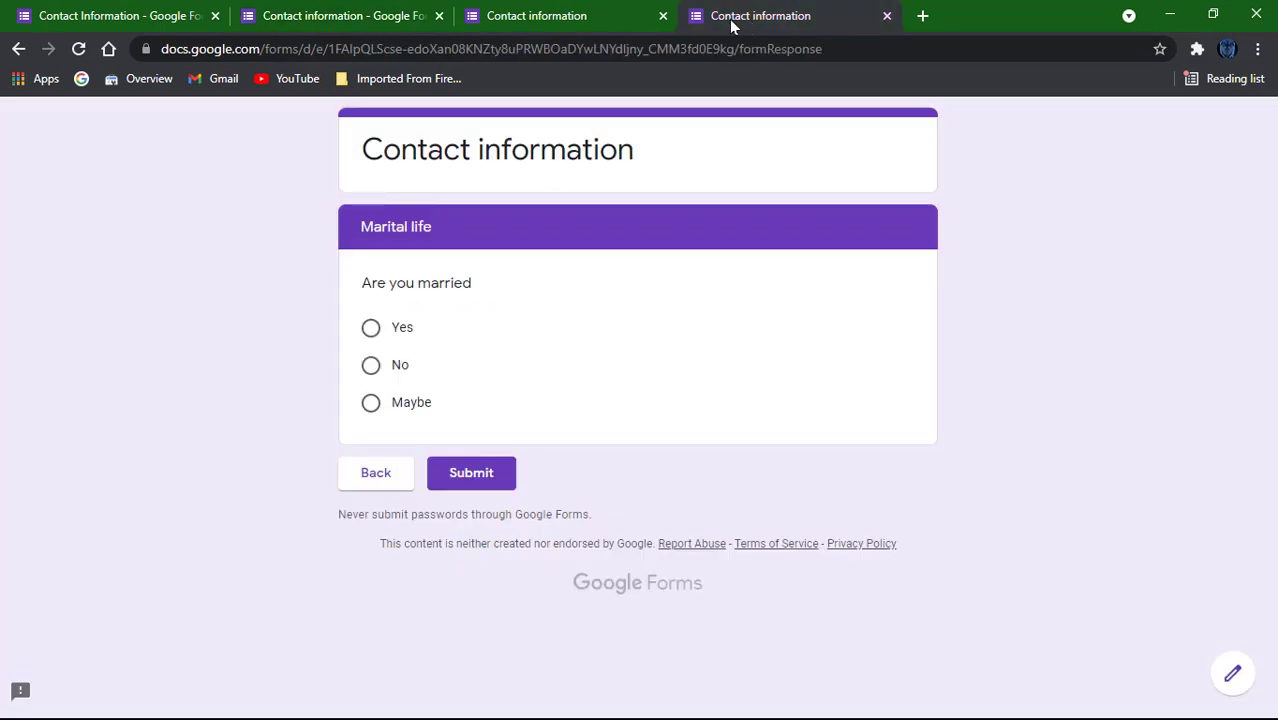
click(551, 18)
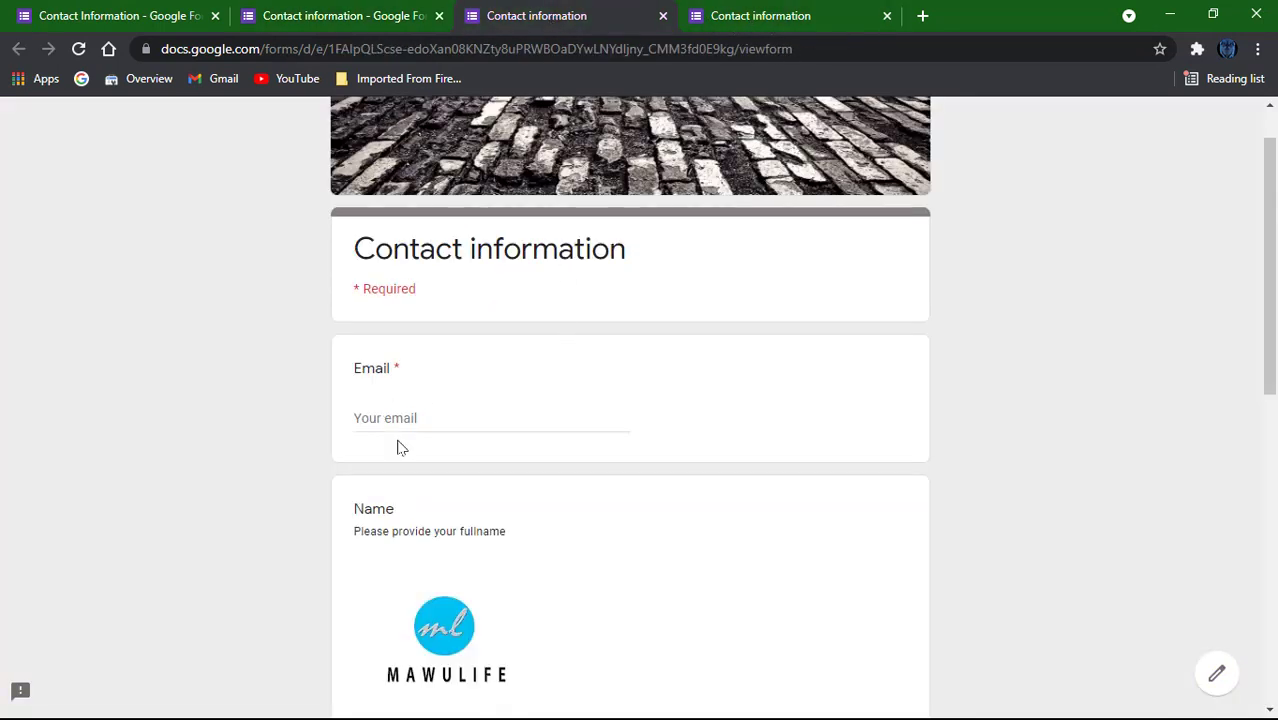
scroll(735, 346, up, 1)
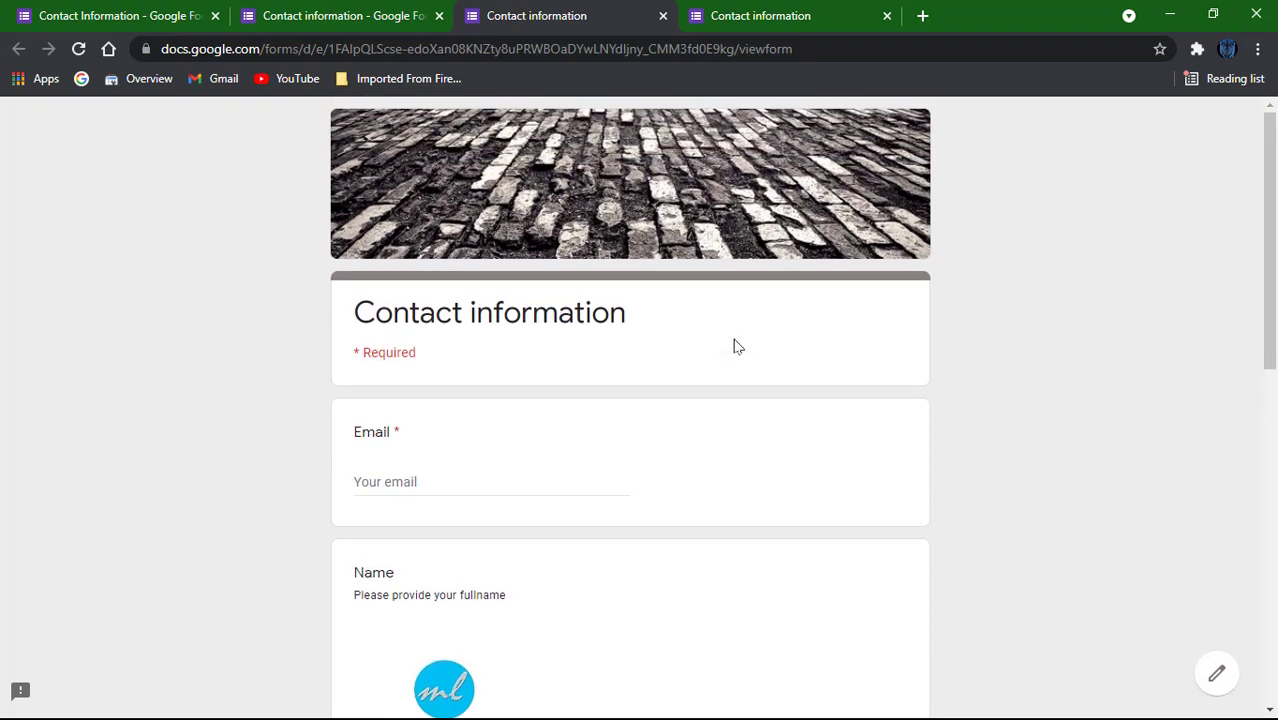